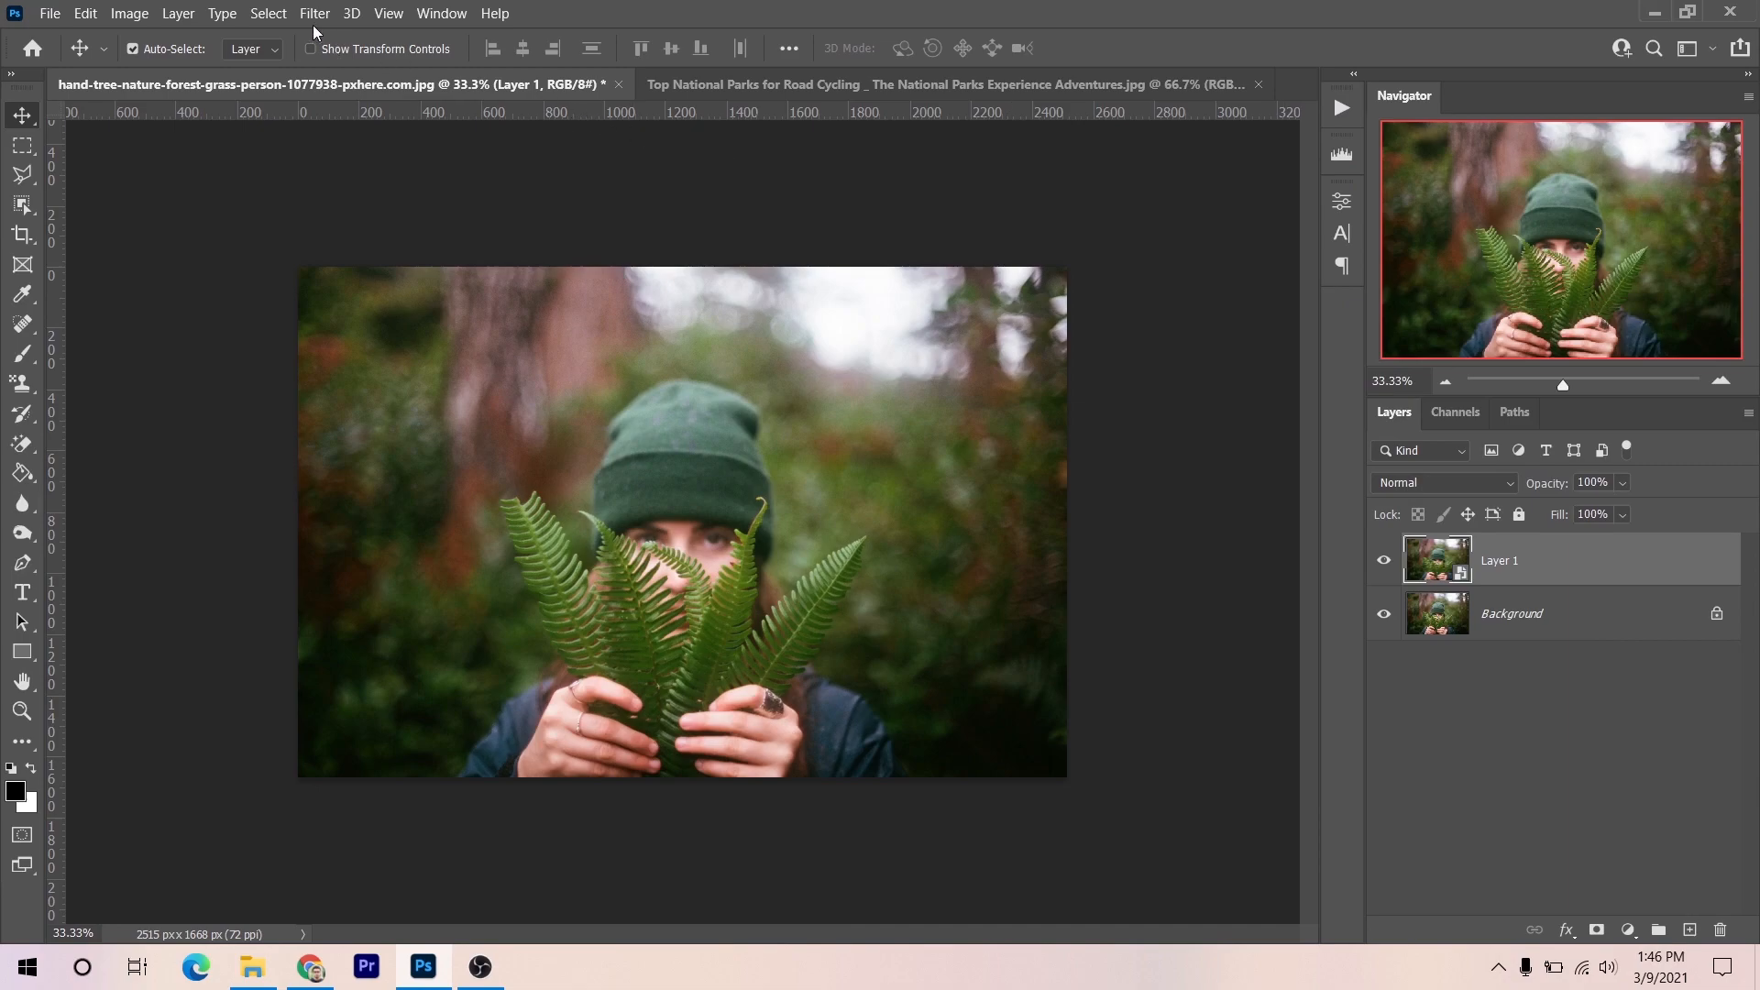
# - Open the Camera Raw Filter for Layer 1 and set the white balance to Temperature +13 and Tint +15
pyautogui.click(397, 171)
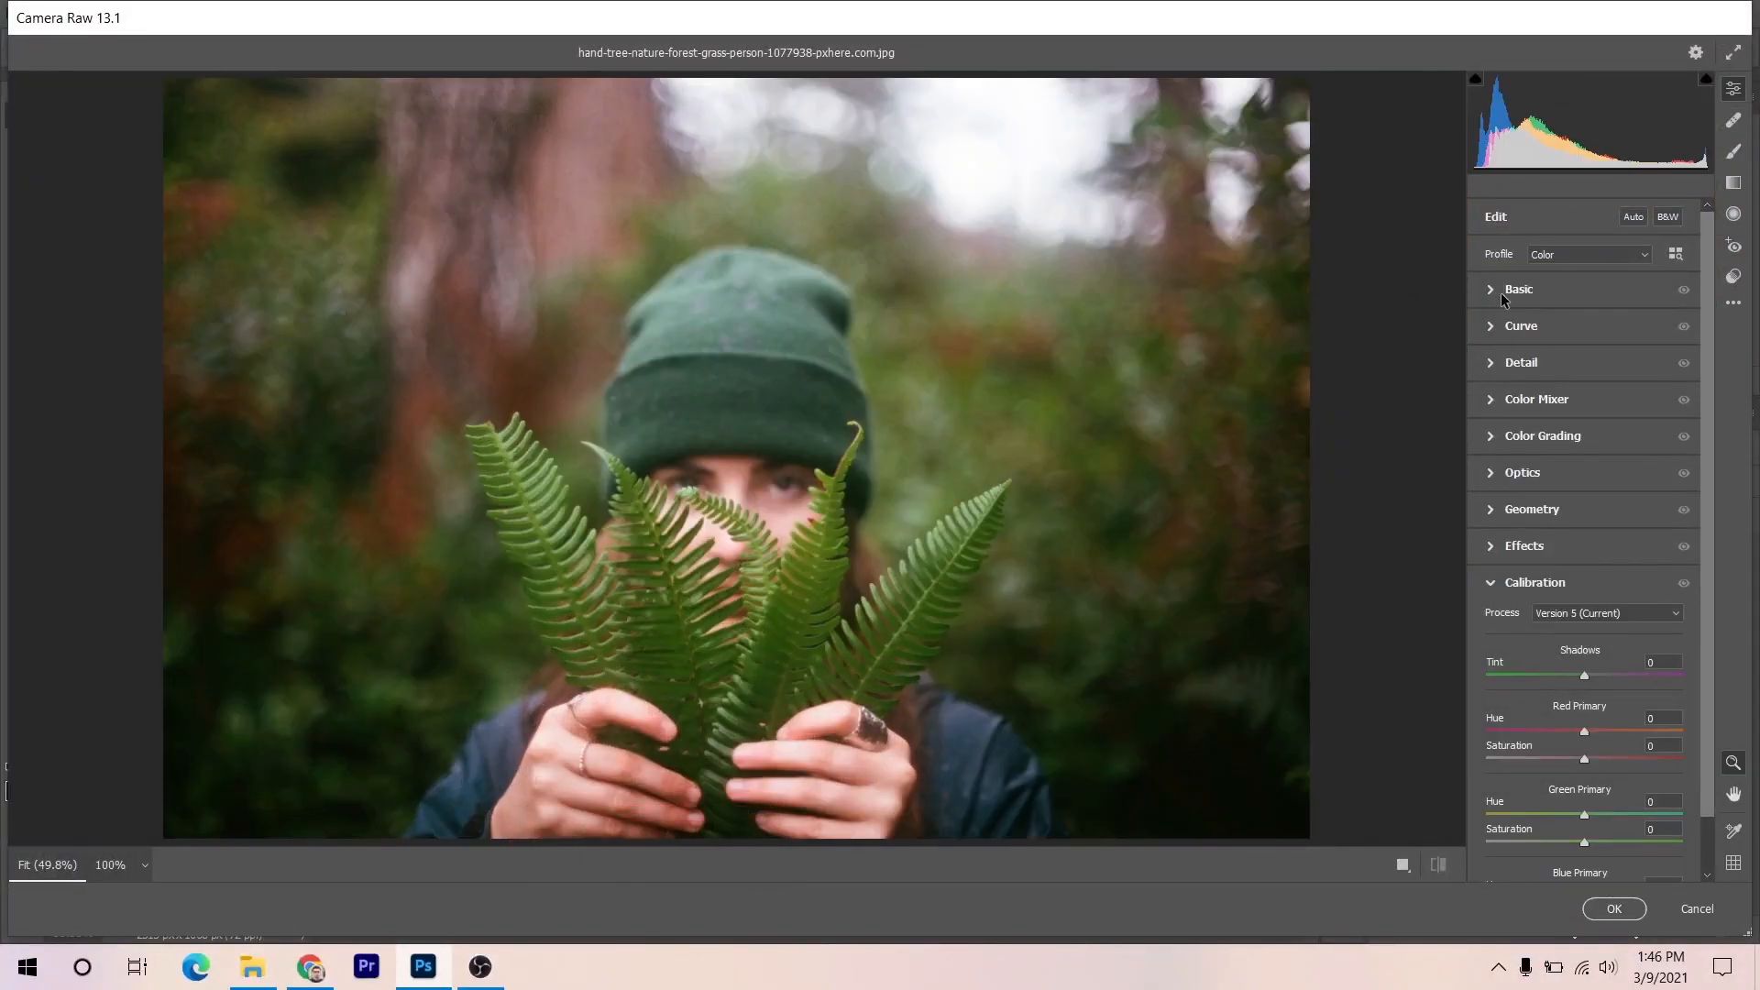
pyautogui.click(1503, 291)
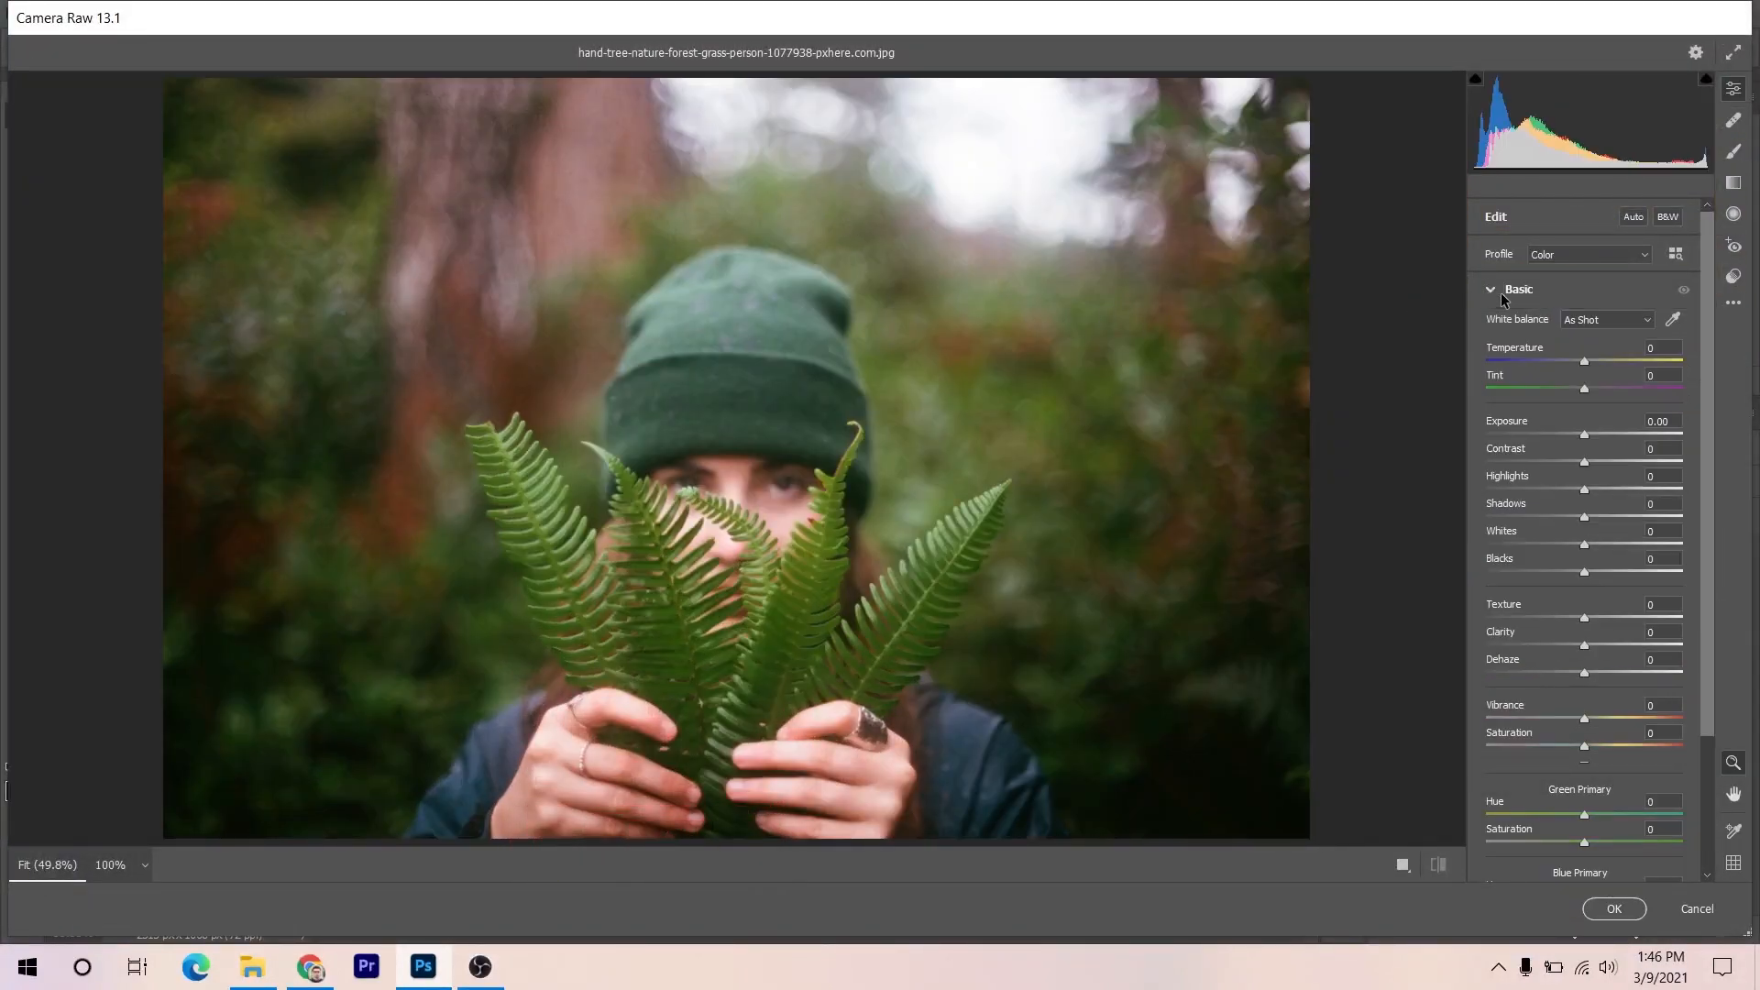
pyautogui.moveTo(1585, 361); pyautogui.dragTo(1593, 365)
pyautogui.press('Up')
pyautogui.moveTo(1586, 387); pyautogui.dragTo(1598, 385)
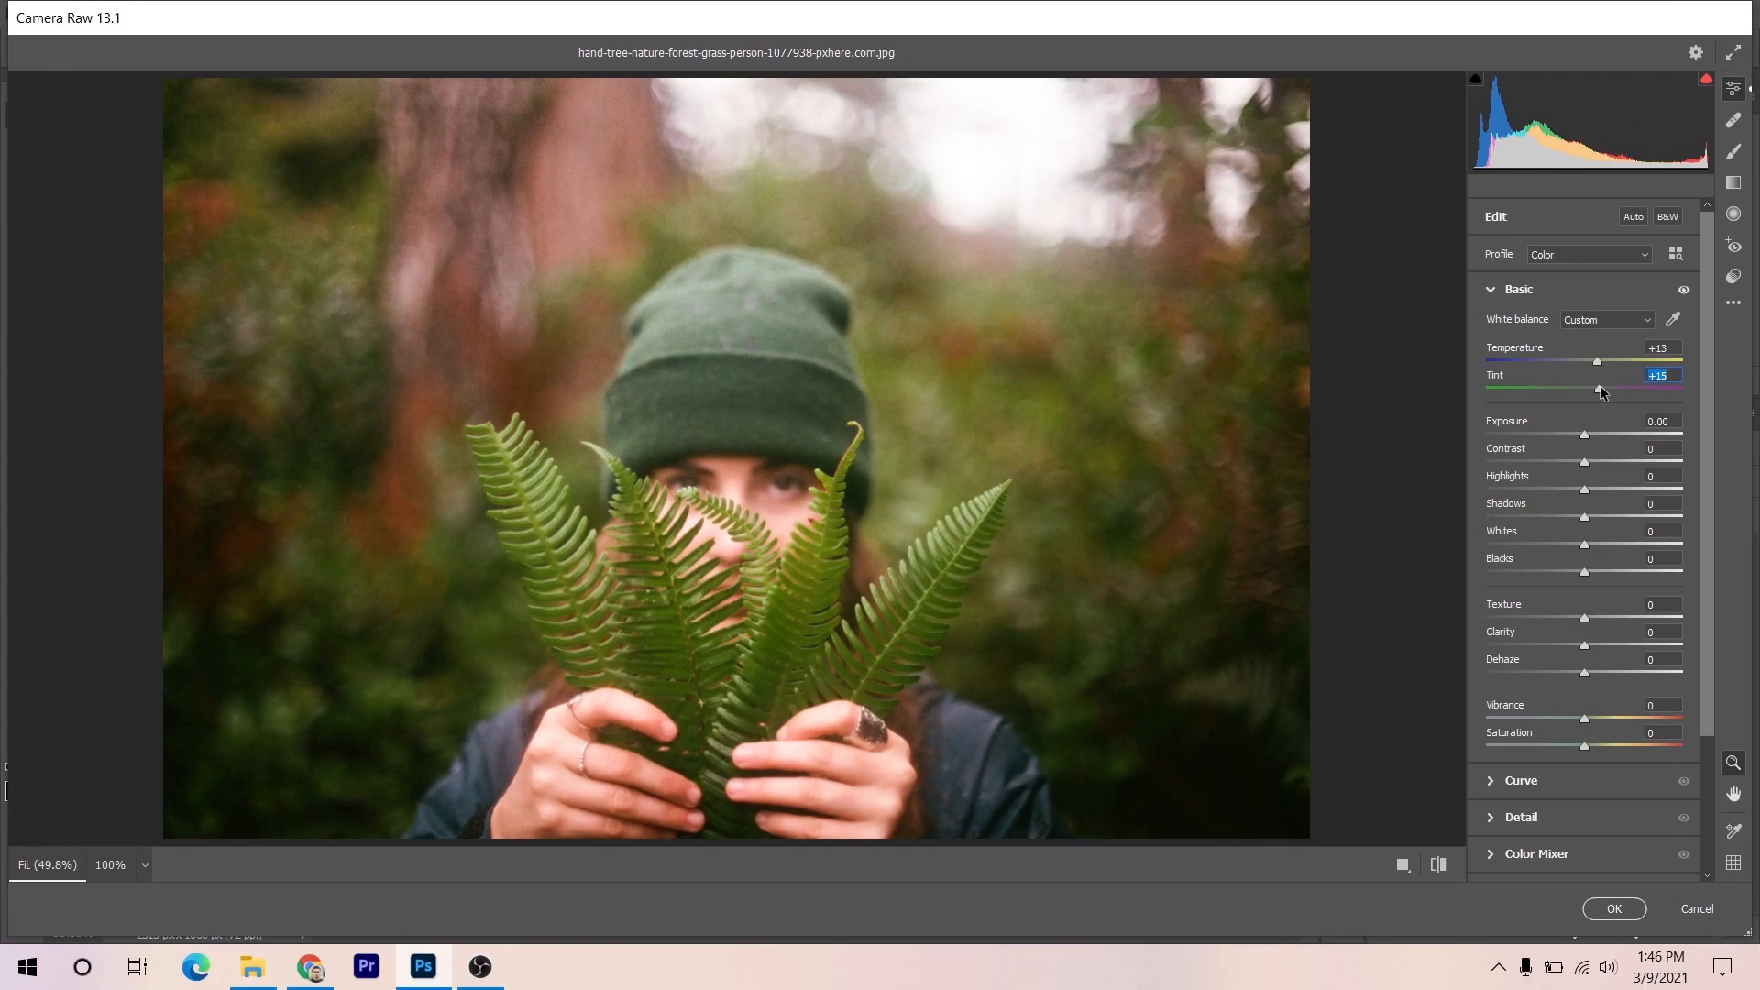
# - Set the basic tones to Contrast -40, Highlights -40, Shadows +21, Whites -31 and Blacks -5
pyautogui.moveTo(1559, 453); pyautogui.dragTo(1544, 460)
pyautogui.click(1548, 487)
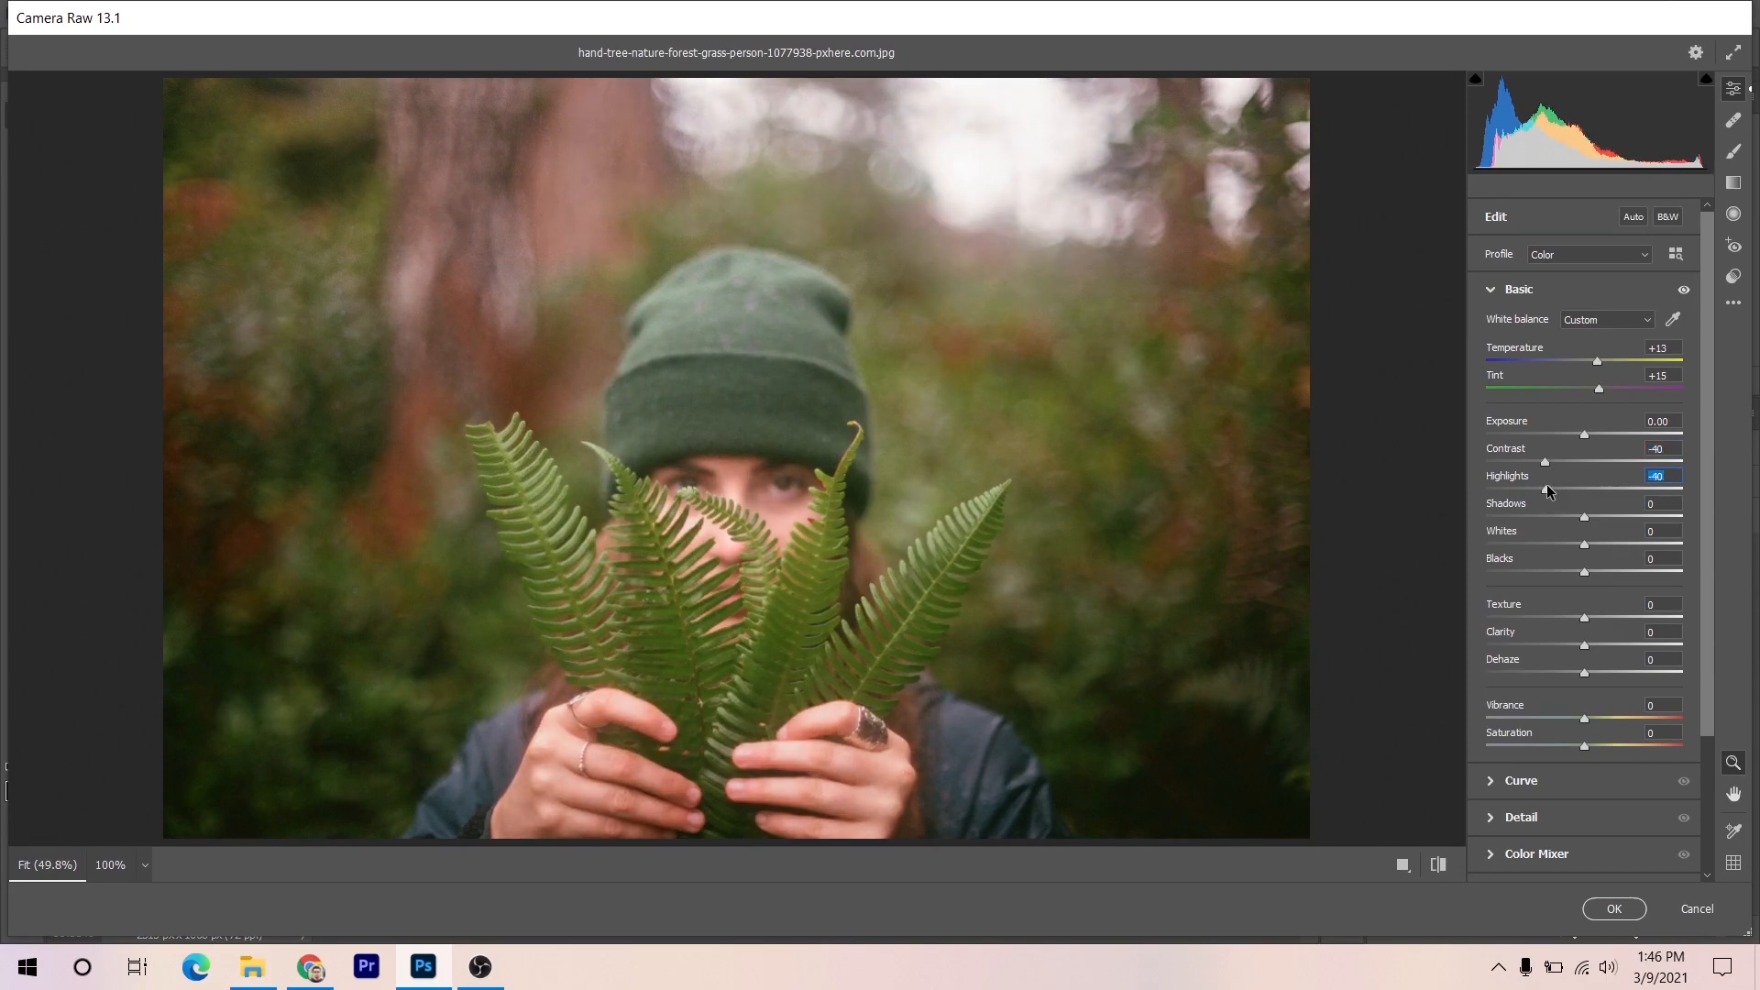
pyautogui.moveTo(1583, 517); pyautogui.dragTo(1605, 519)
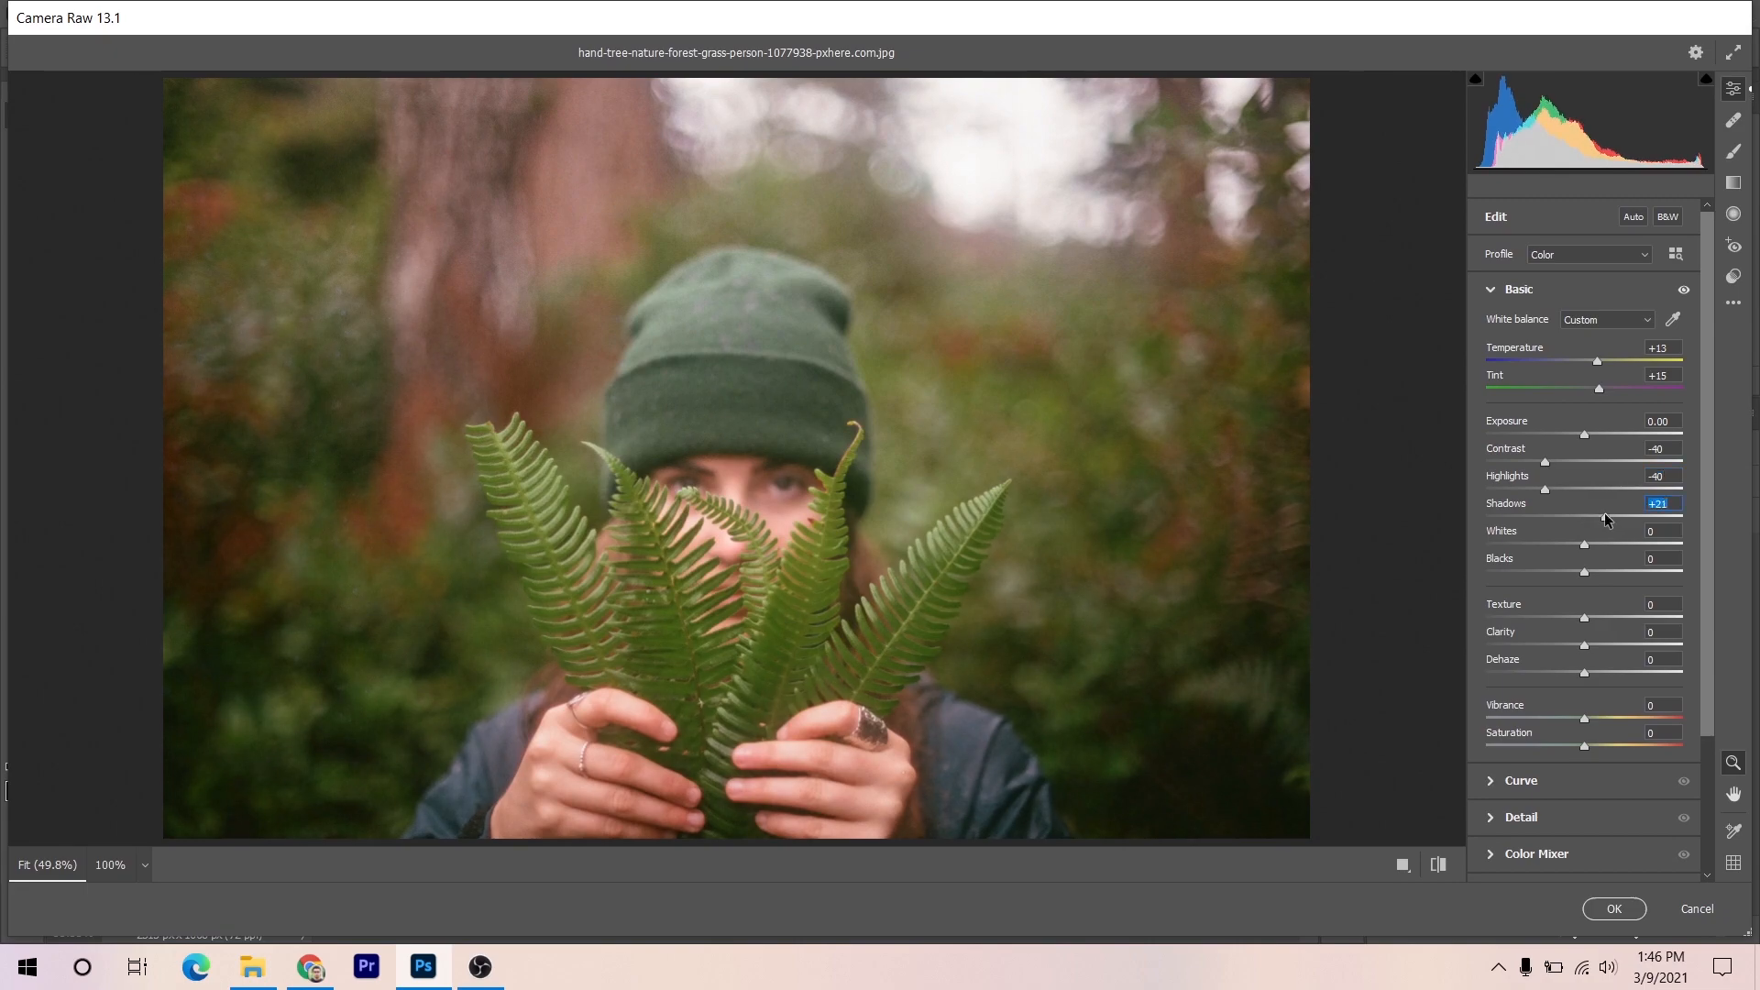
pyautogui.click(1560, 542)
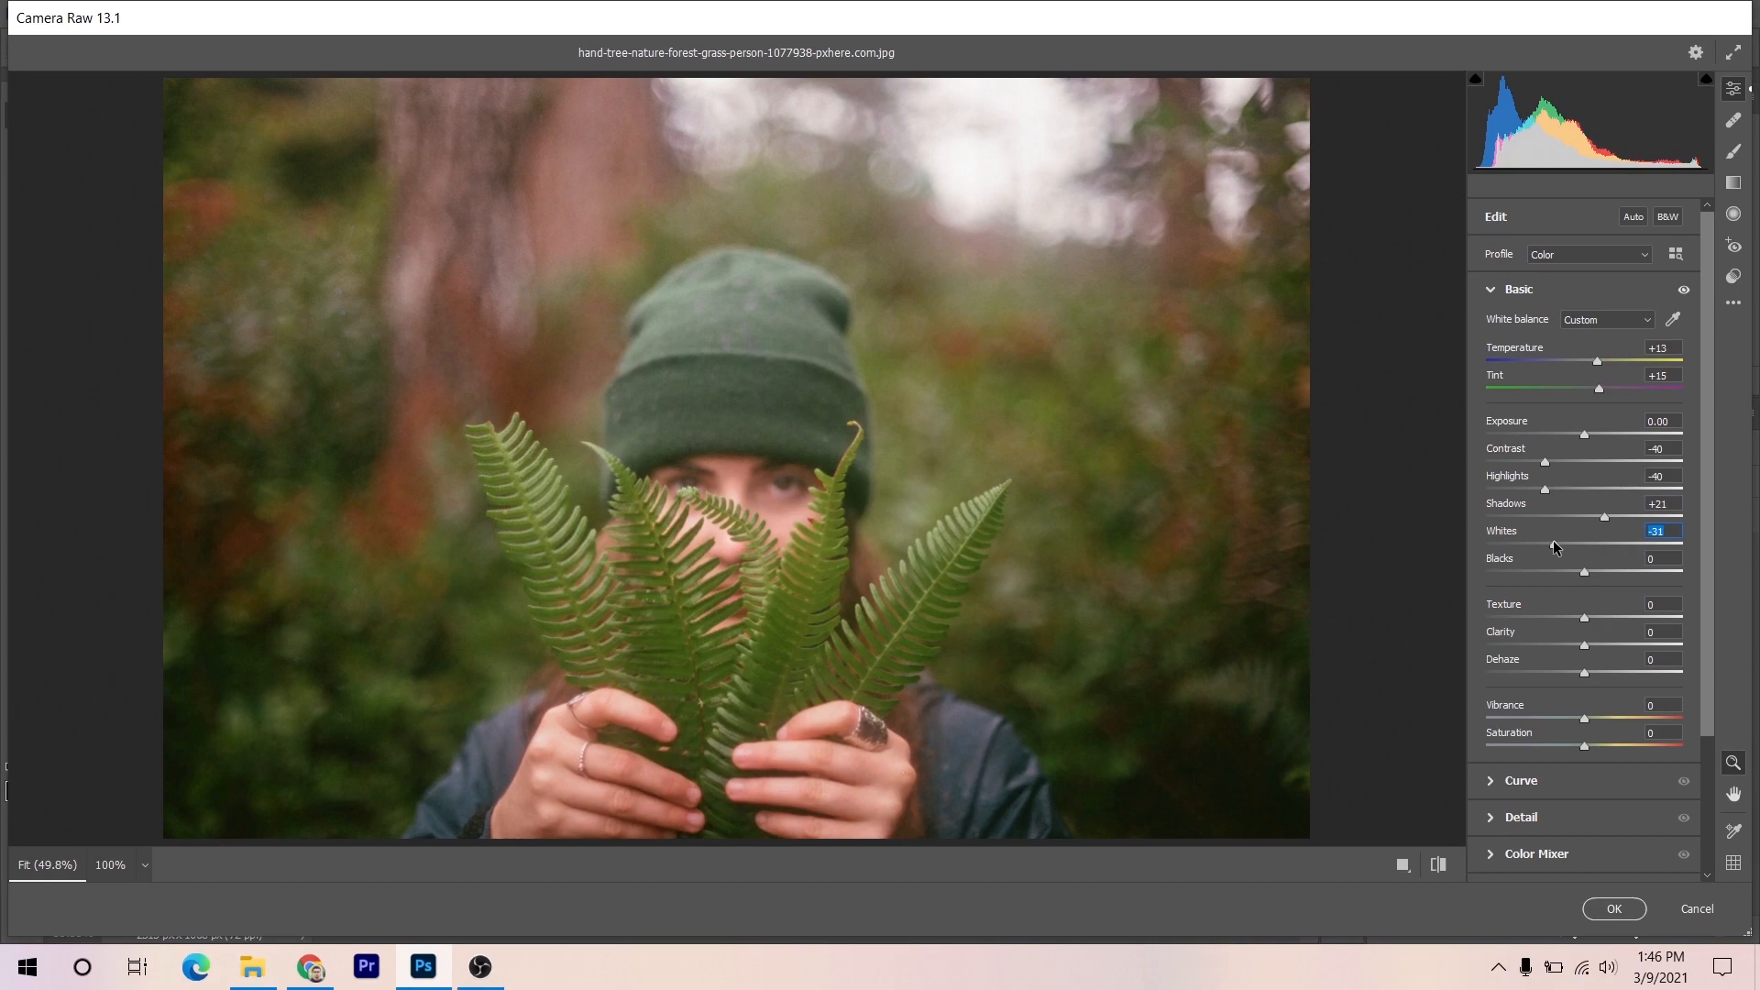
pyautogui.moveTo(1580, 568); pyautogui.dragTo(1574, 569)
# - Set Clarity to +8, Dehaze to +2, Vibrance to -26 and Saturation to -36
pyautogui.moveTo(1588, 634); pyautogui.dragTo(1559, 713)
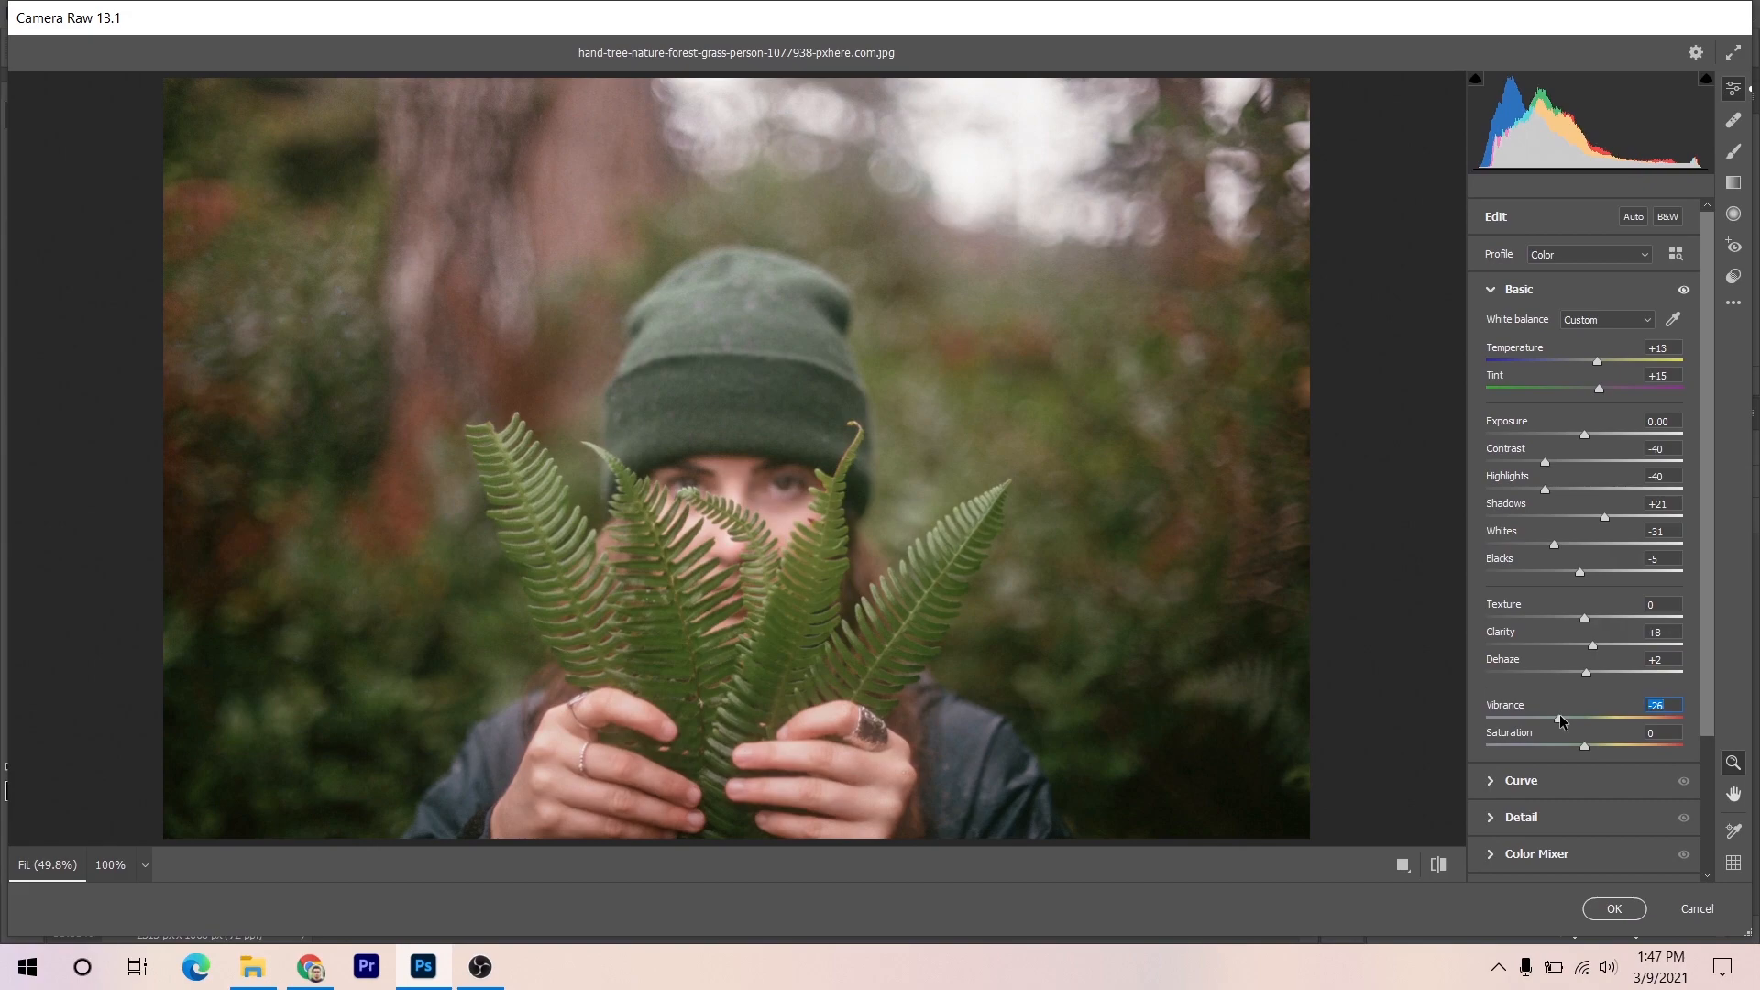
pyautogui.click(1553, 746)
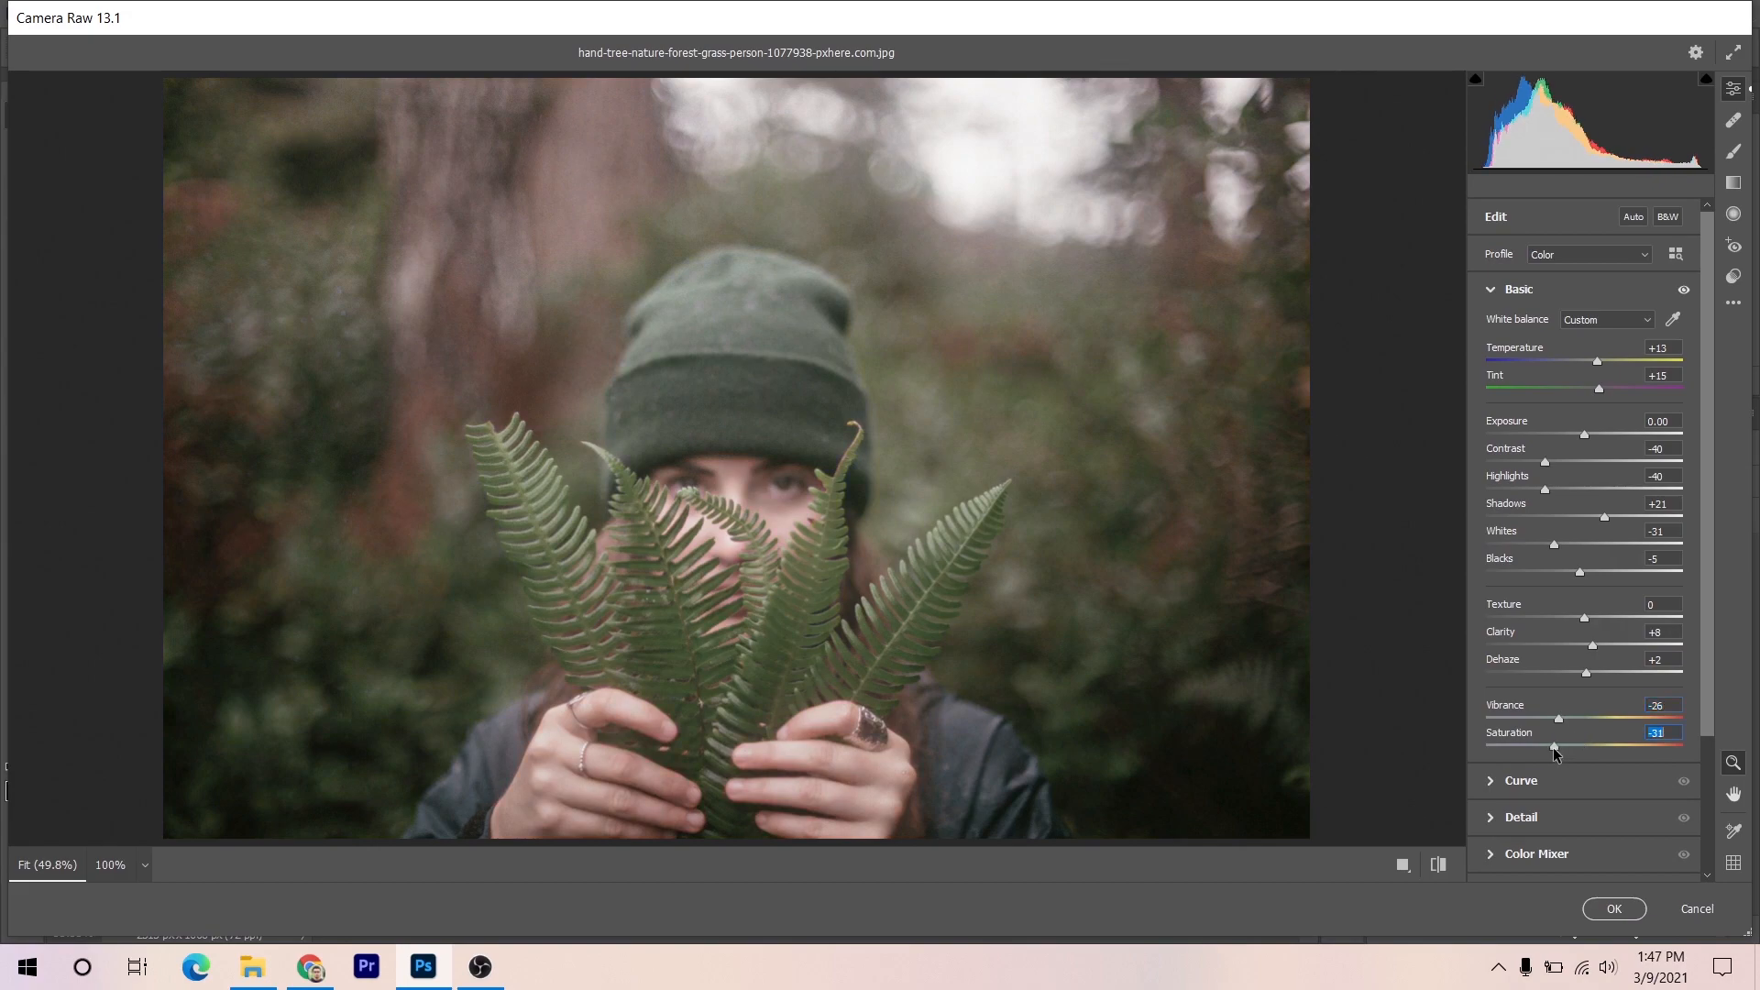
pyautogui.press('Down')
pyautogui.press('Down')
pyautogui.press('Down')
pyautogui.press('Down')
pyautogui.press('Down')
pyautogui.press('Down')
pyautogui.press('Down')
pyautogui.press('Down')
pyautogui.press('Up')
pyautogui.press('Up')
pyautogui.press('Up')
# - On the main point curve, raise the black endpoint to output 6 and add a midpoint at input 107, output 107
pyautogui.scroll(-3, 1601, 596)
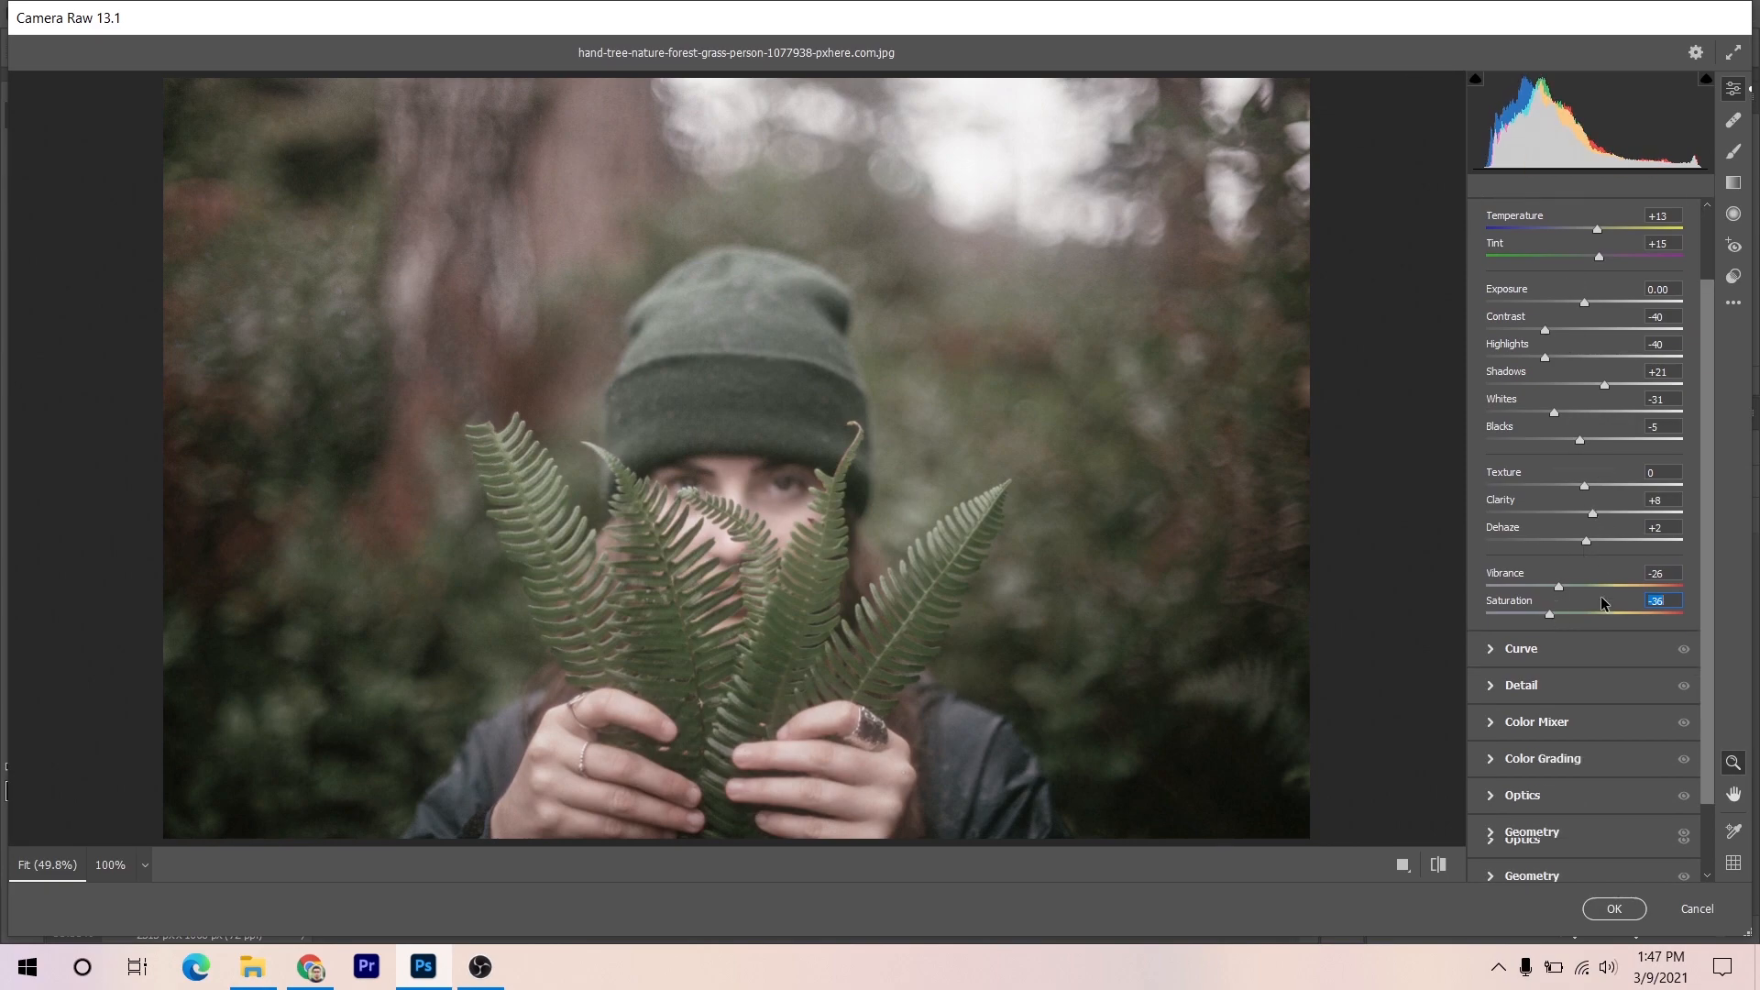
pyautogui.click(1521, 648)
pyautogui.moveTo(1484, 582); pyautogui.dragTo(1484, 577)
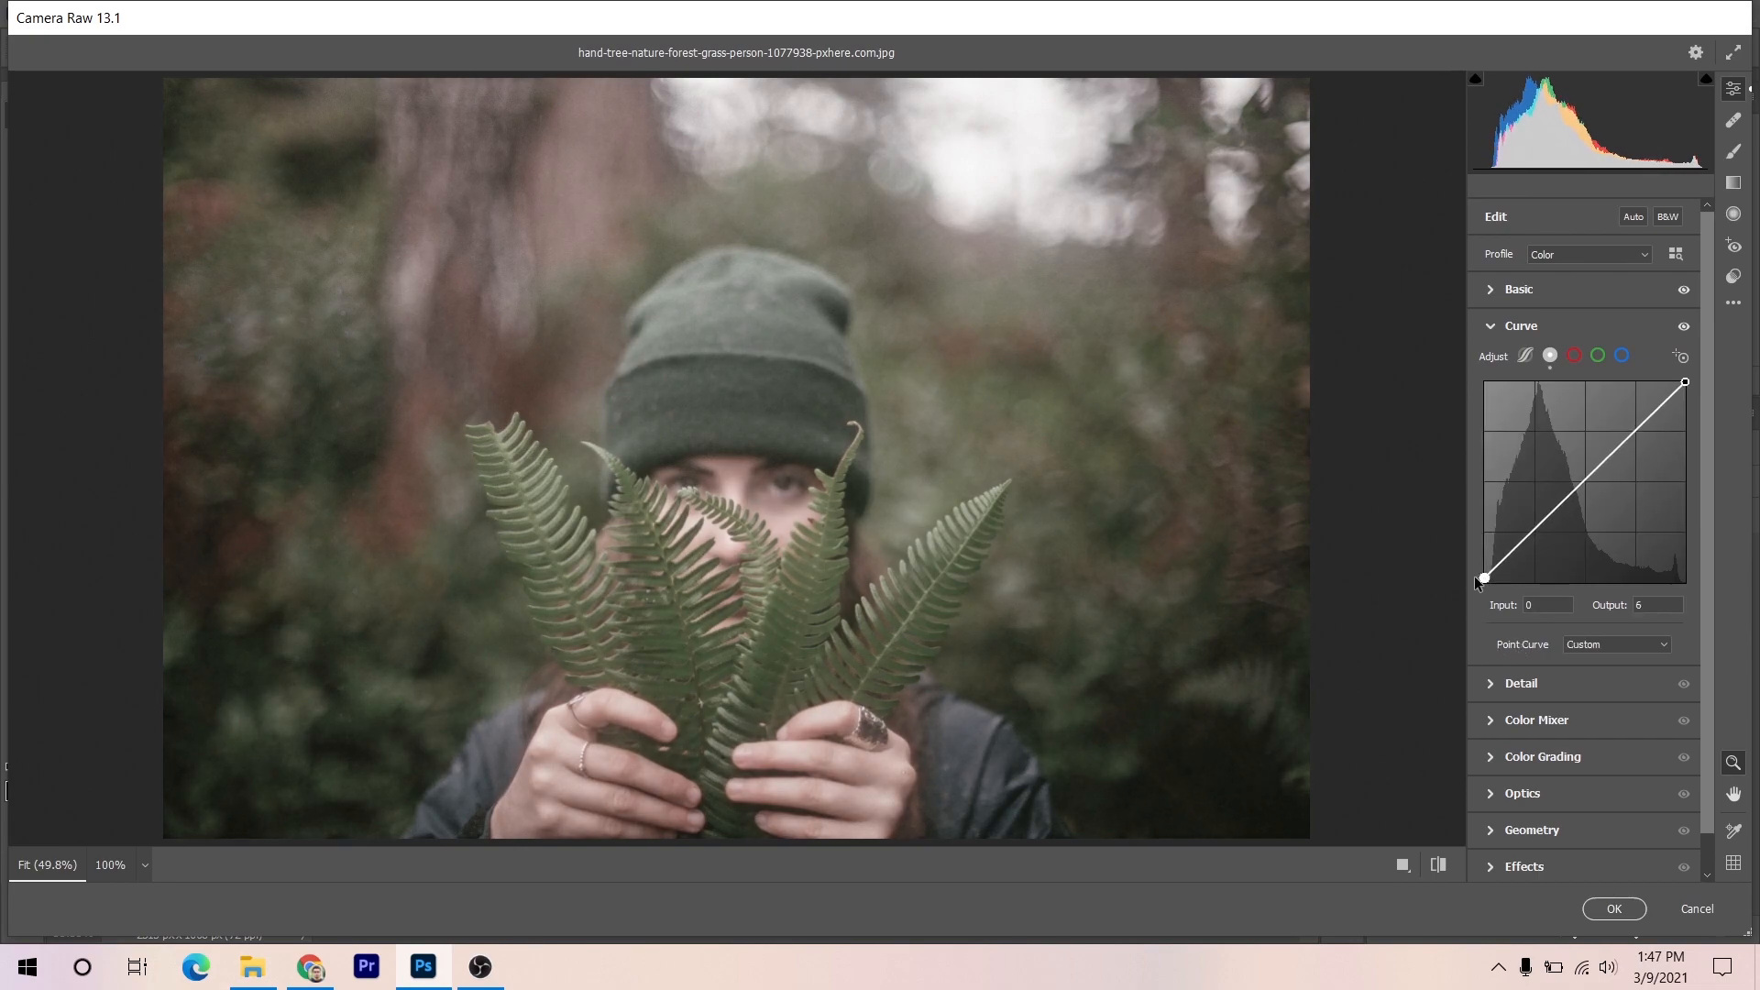
pyautogui.moveTo(1555, 522); pyautogui.dragTo(1573, 501)
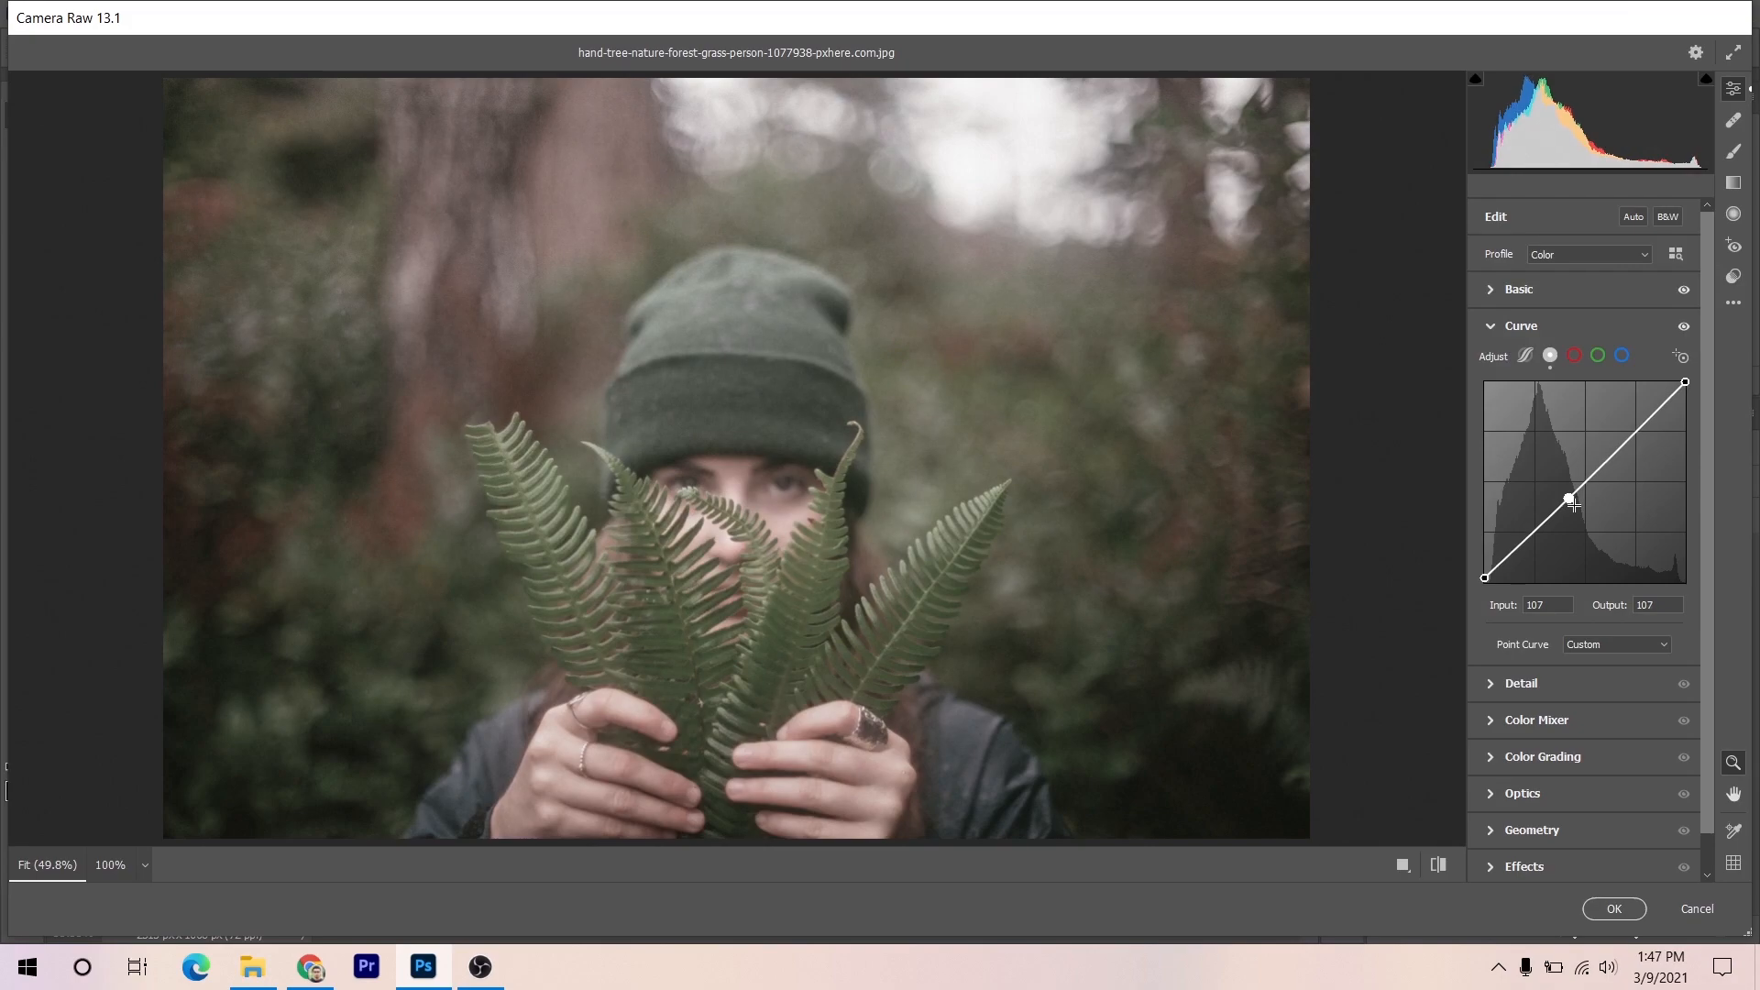
# - Lower the white endpoint of the main point curve to output 234, keeping input 255
pyautogui.moveTo(1685, 383); pyautogui.dragTo(1701, 393)
pyautogui.press('Down')
pyautogui.press('Down')
pyautogui.press('Down')
pyautogui.press('Down')
pyautogui.press('Down')
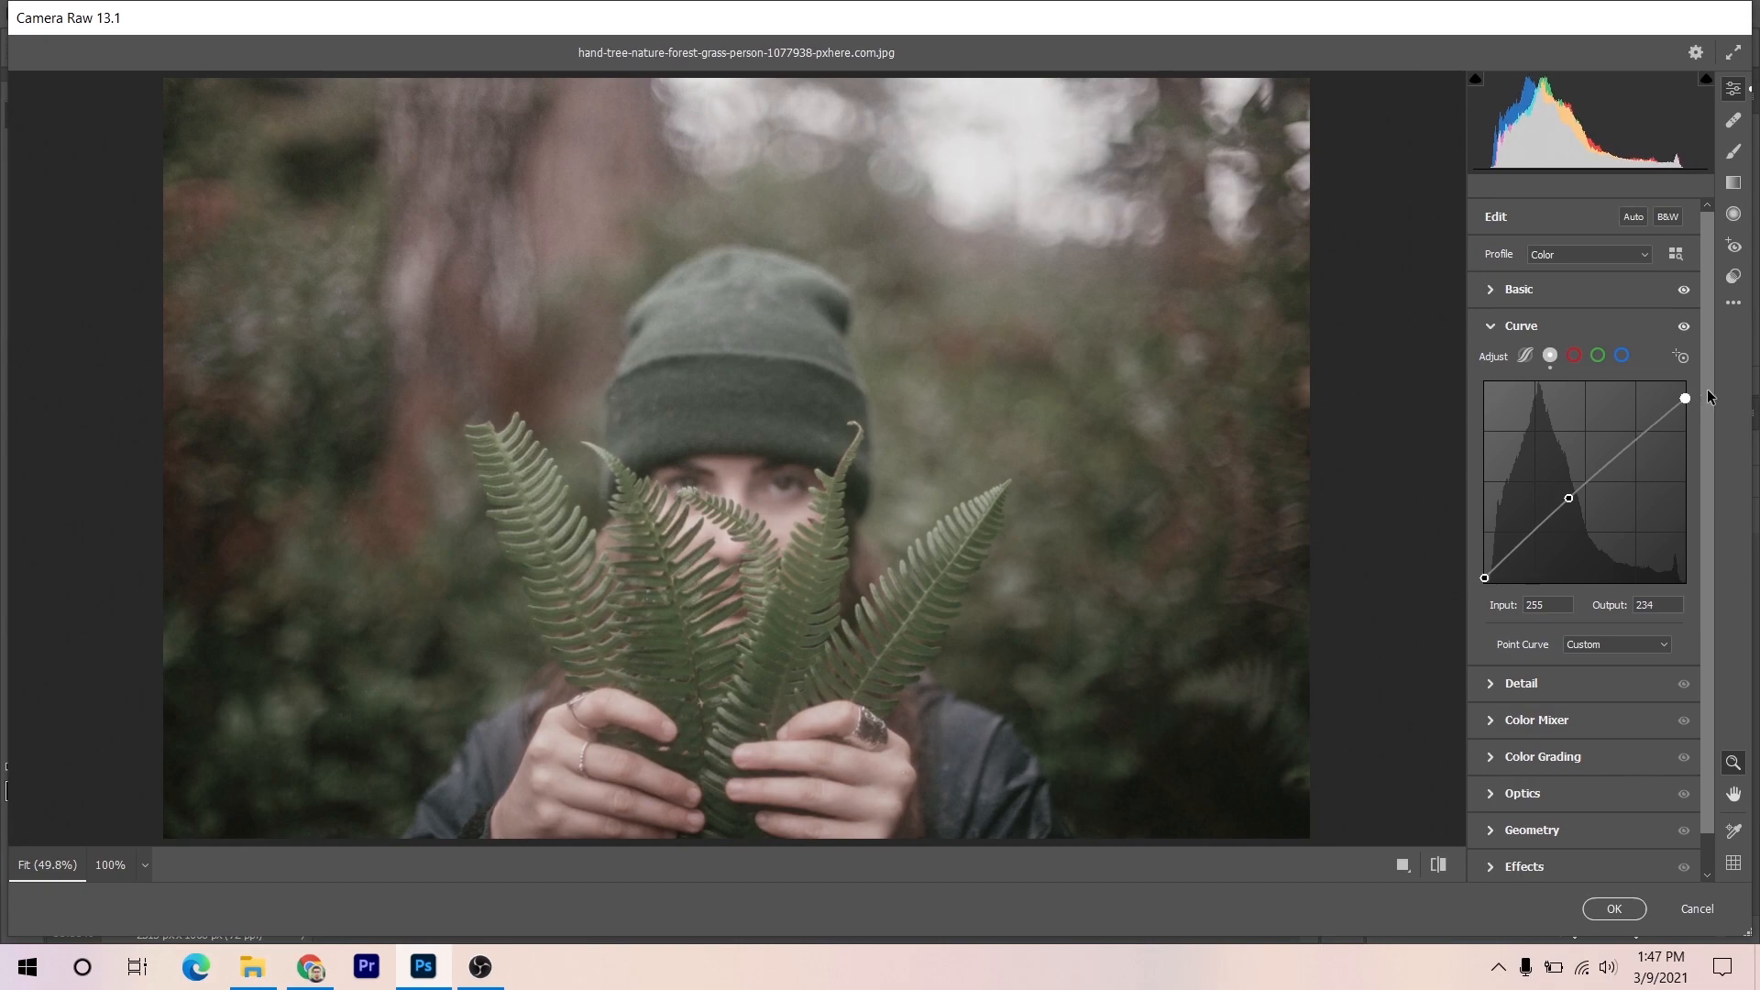
# - Switch to the red channel curve and add a shadow point at input 44, output 17
pyautogui.click(1574, 356)
pyautogui.moveTo(1510, 555); pyautogui.dragTo(1521, 560)
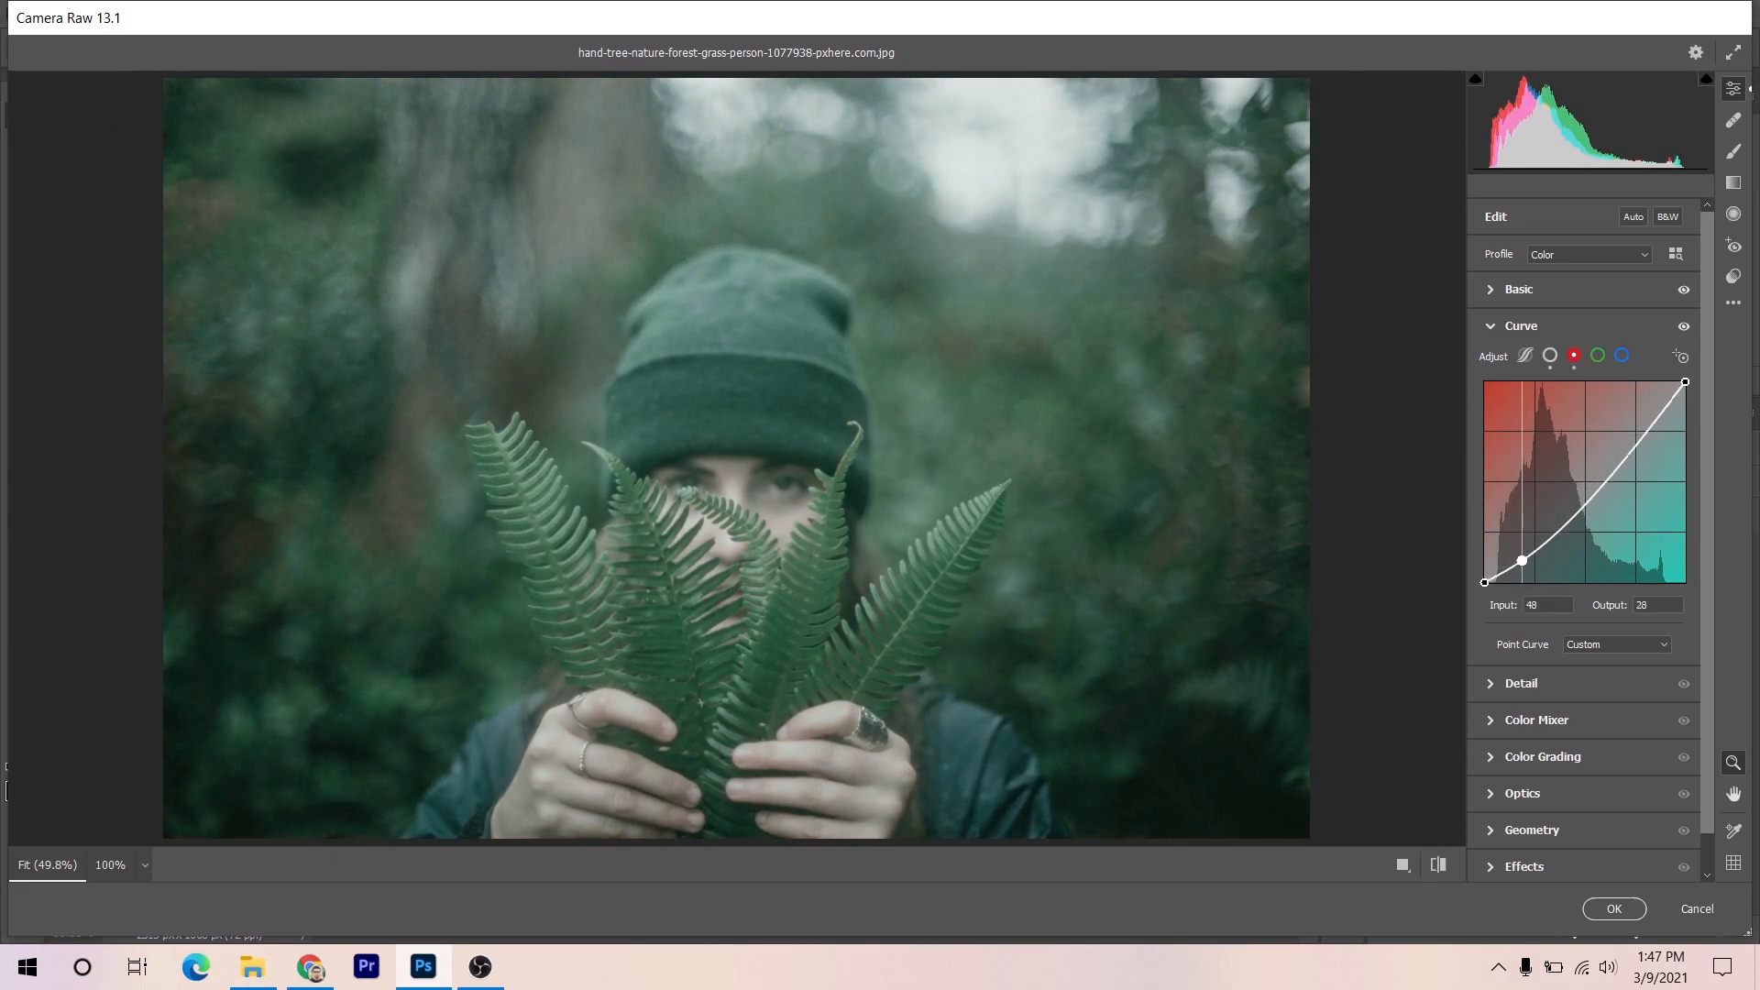
pyautogui.click(1547, 605)
pyautogui.write('44')
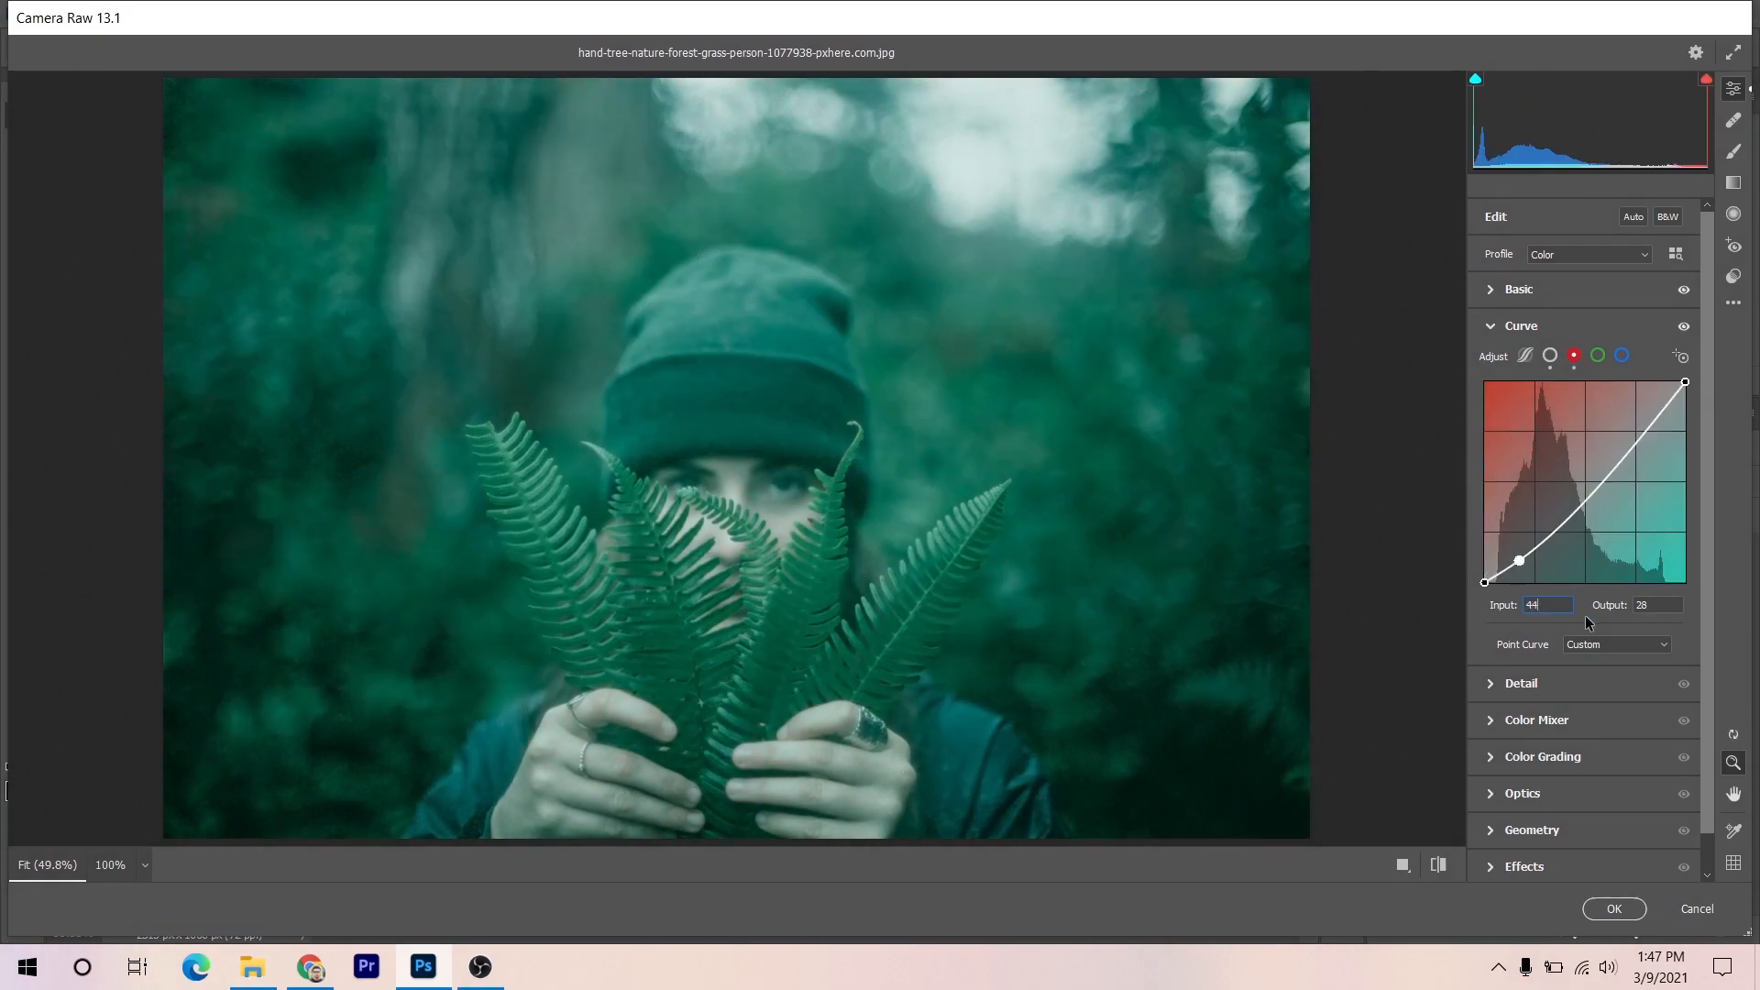
pyautogui.press('Tab')
pyautogui.write('17')
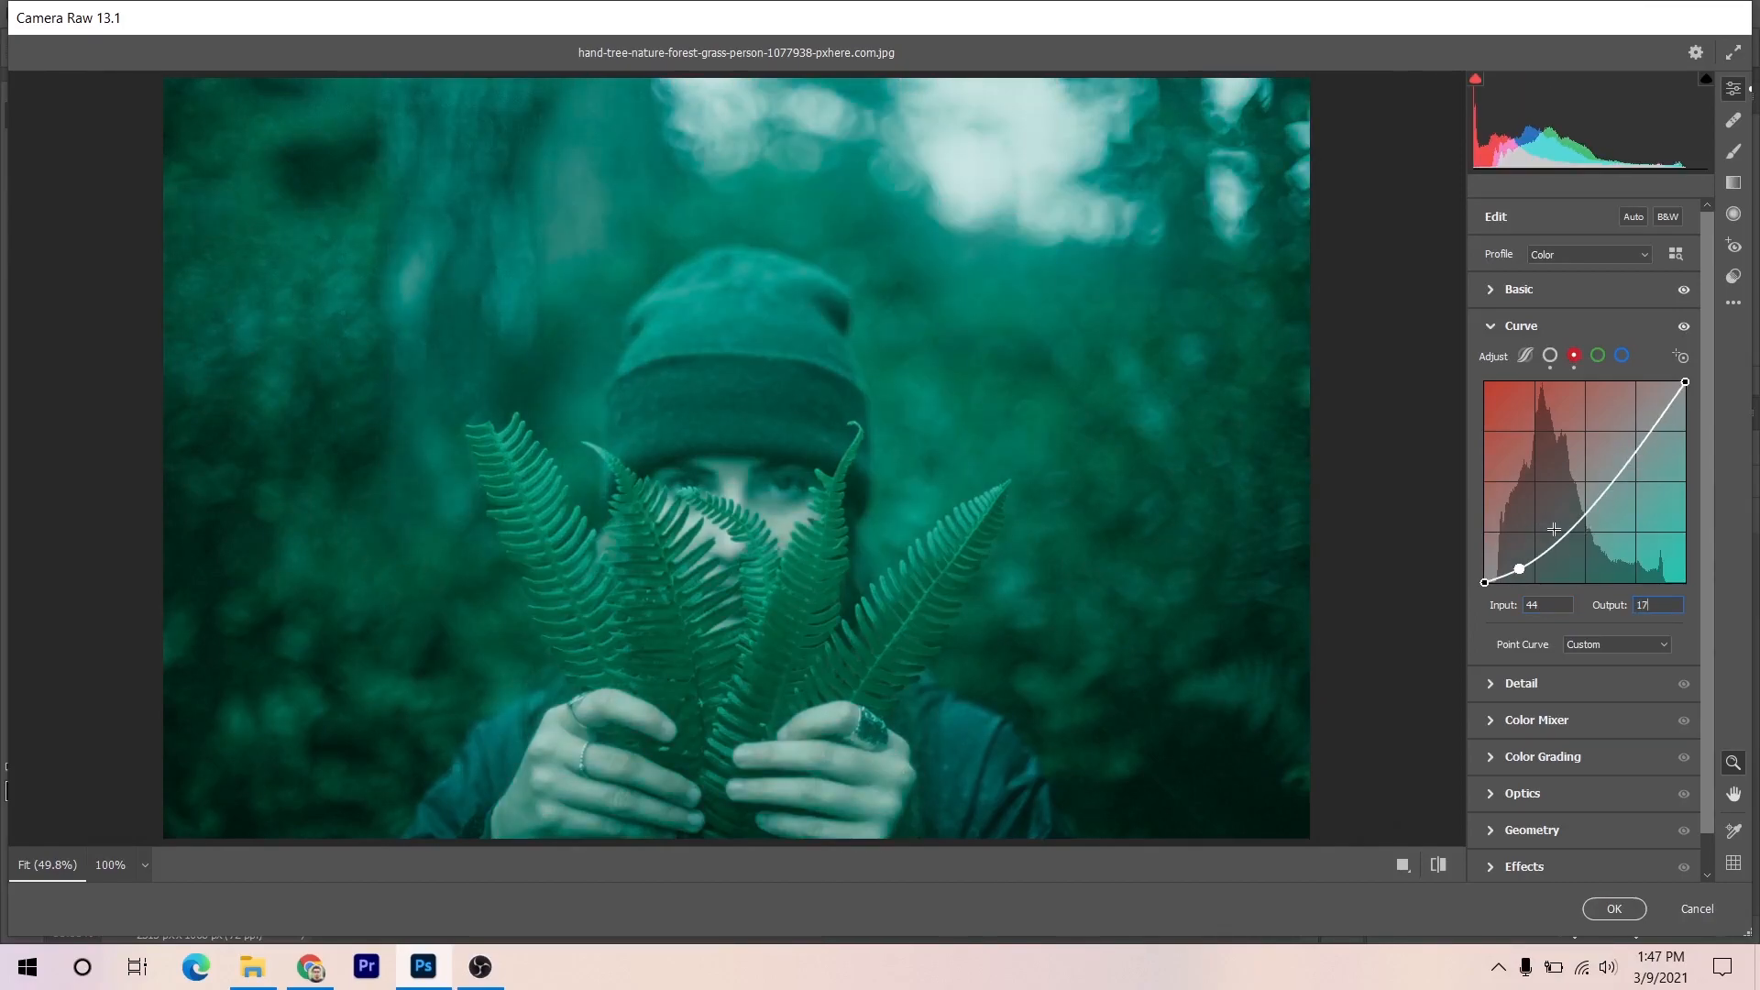
# - Add a second point to the red curve at input 70, output 43
pyautogui.click(1559, 534)
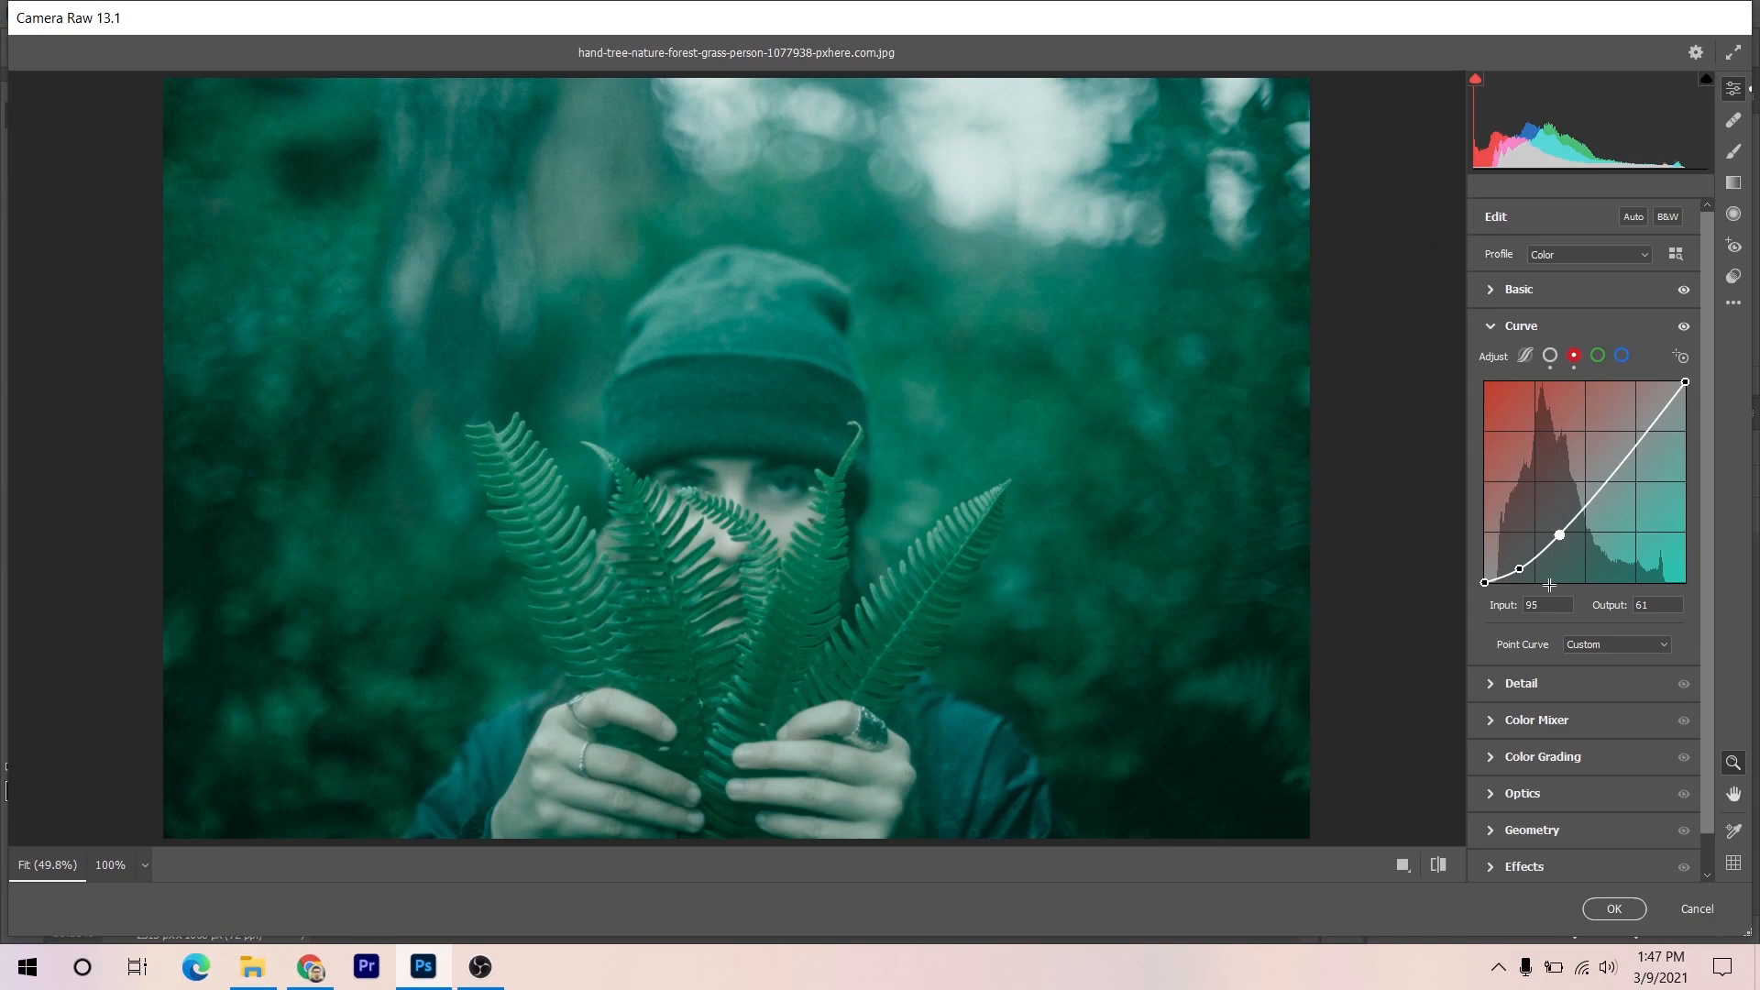
pyautogui.write('70')
pyautogui.press('Tab')
pyautogui.write('43')
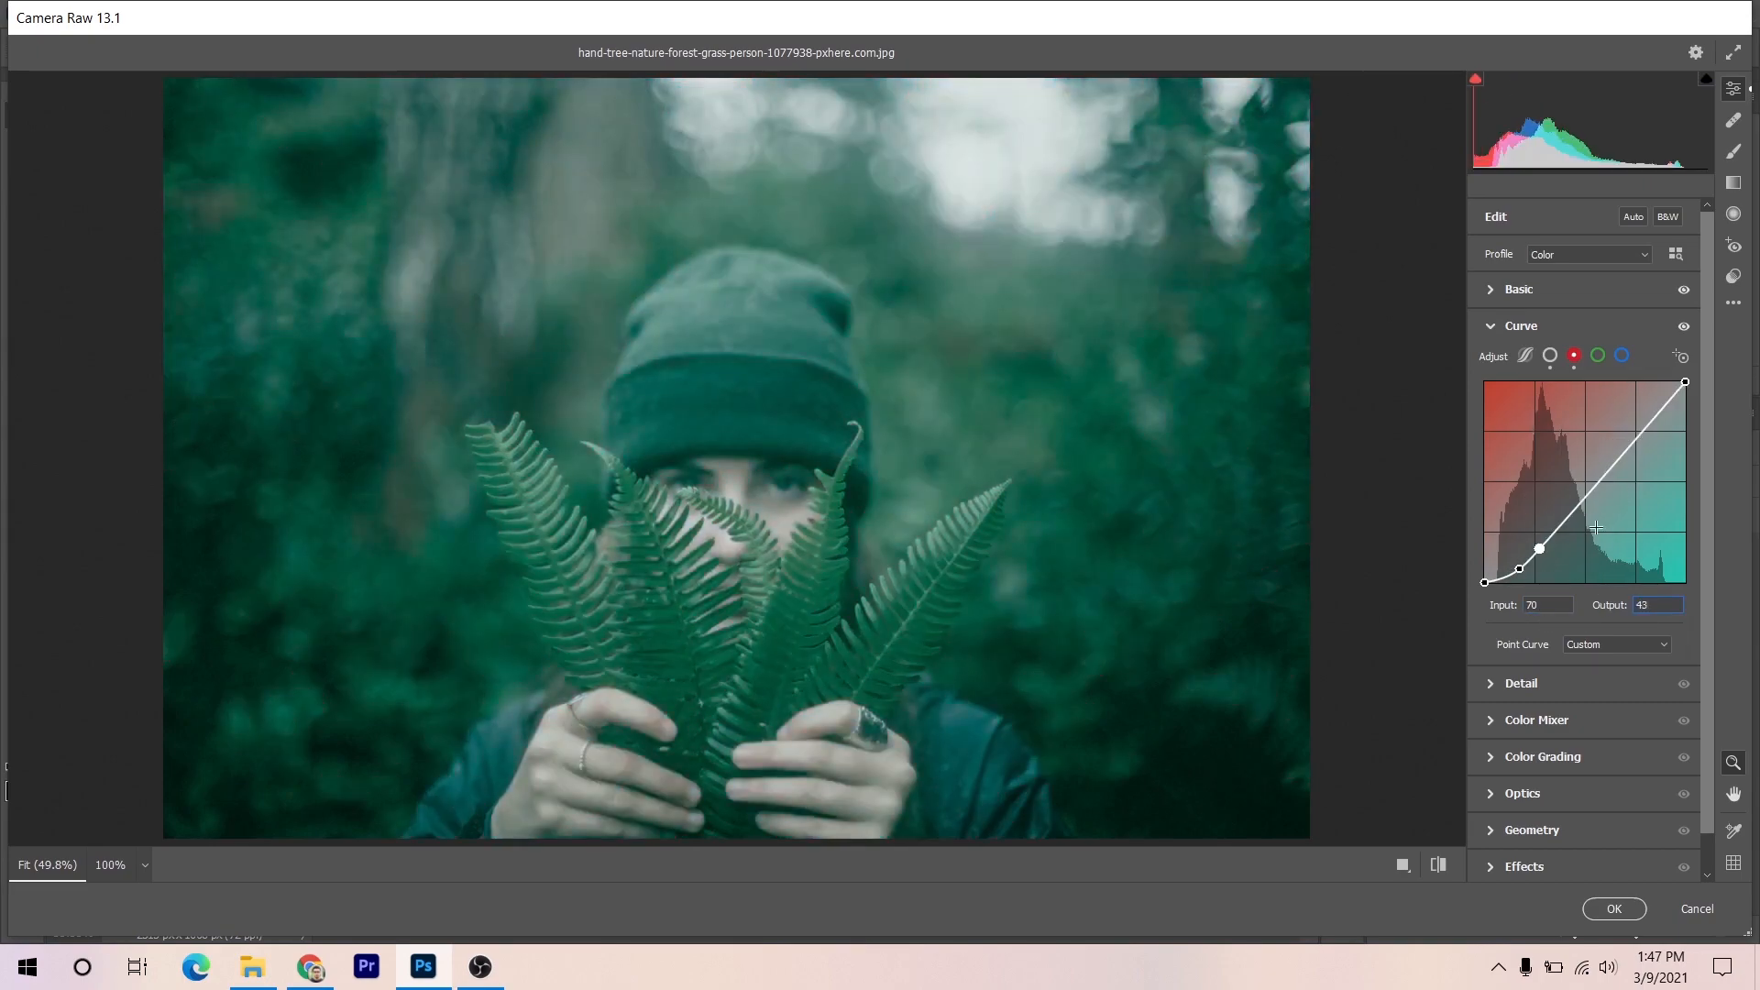
# - Add a third point to the red curve at input 99, output 86
pyautogui.click(1571, 505)
pyautogui.write('99')
pyautogui.press('Tab')
pyautogui.write('86')
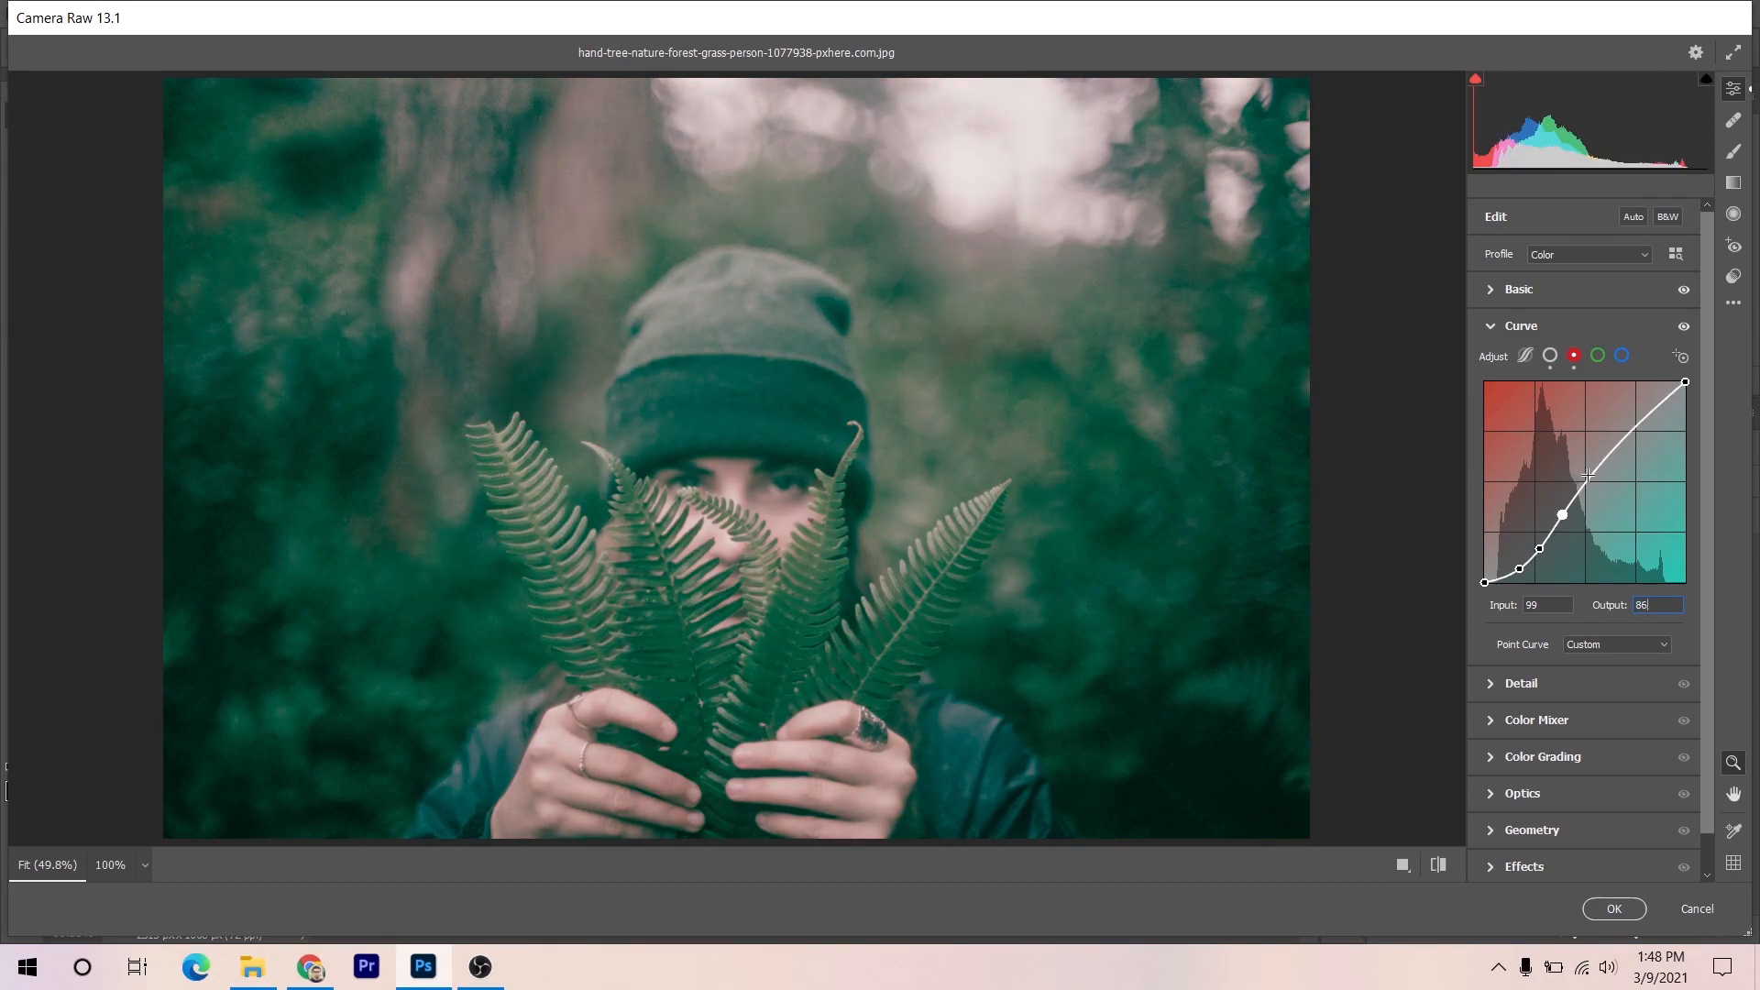
# - Add a midtone point to the red curve at input 120, output 120
pyautogui.click(1588, 474)
pyautogui.write('120')
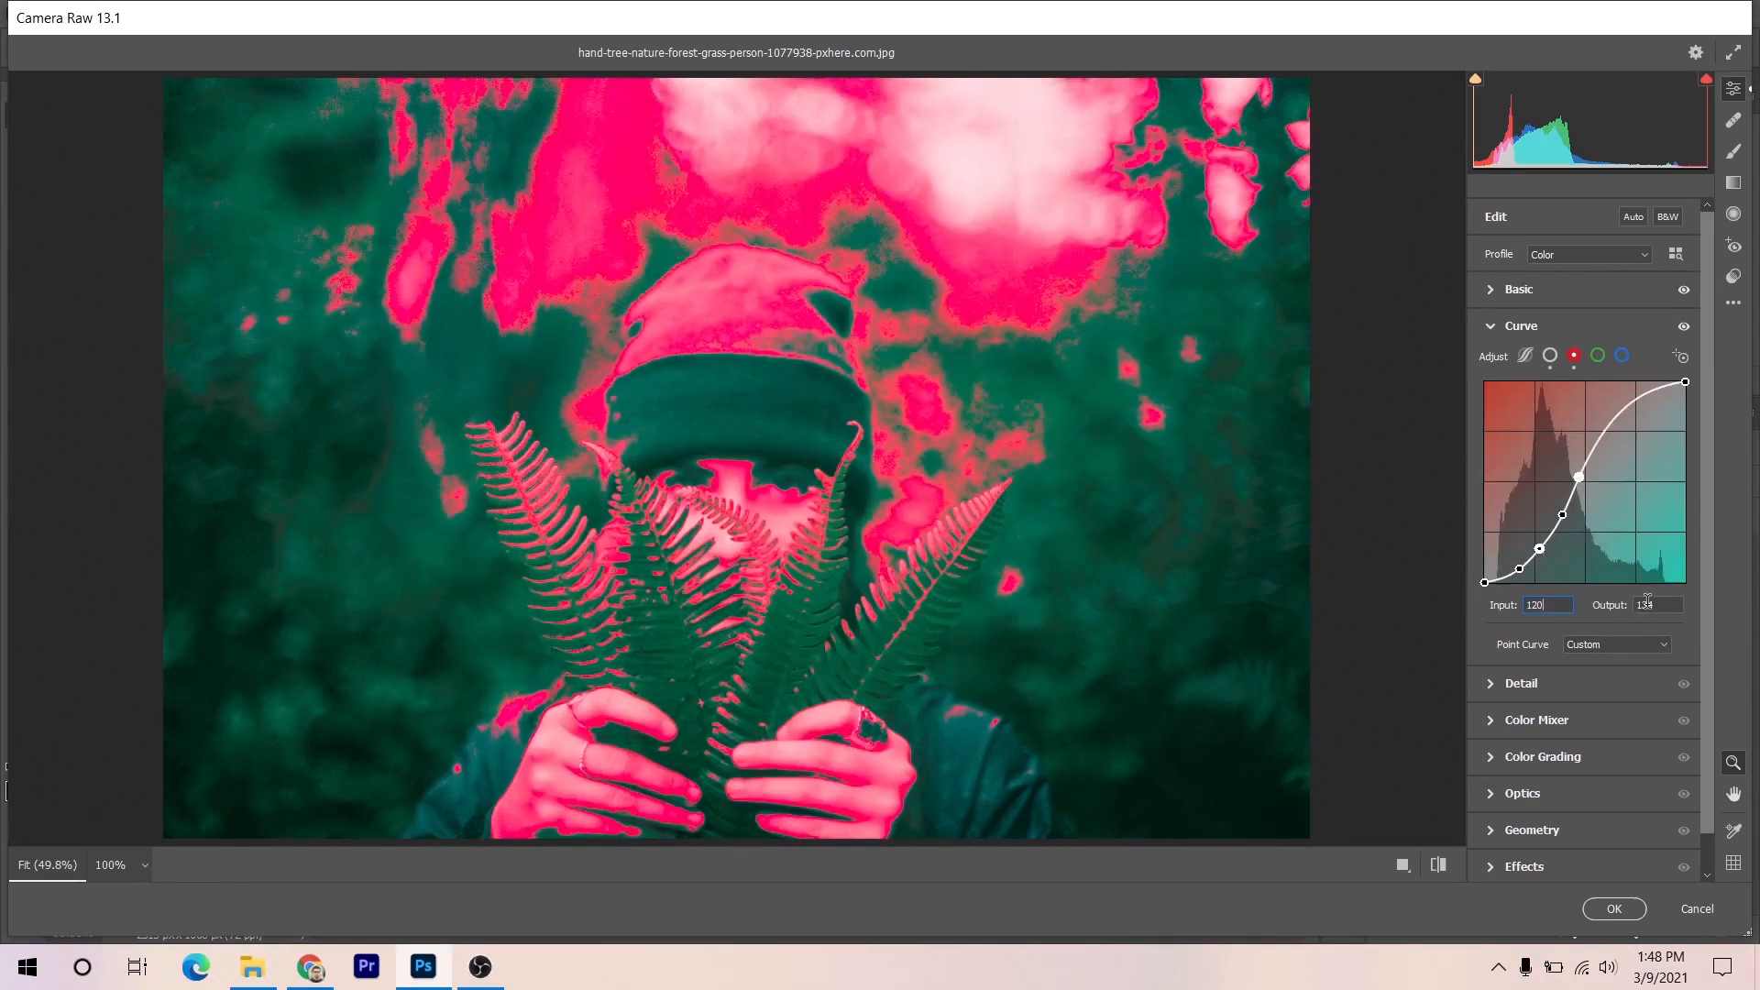
pyautogui.press('Tab')
pyautogui.write('120')
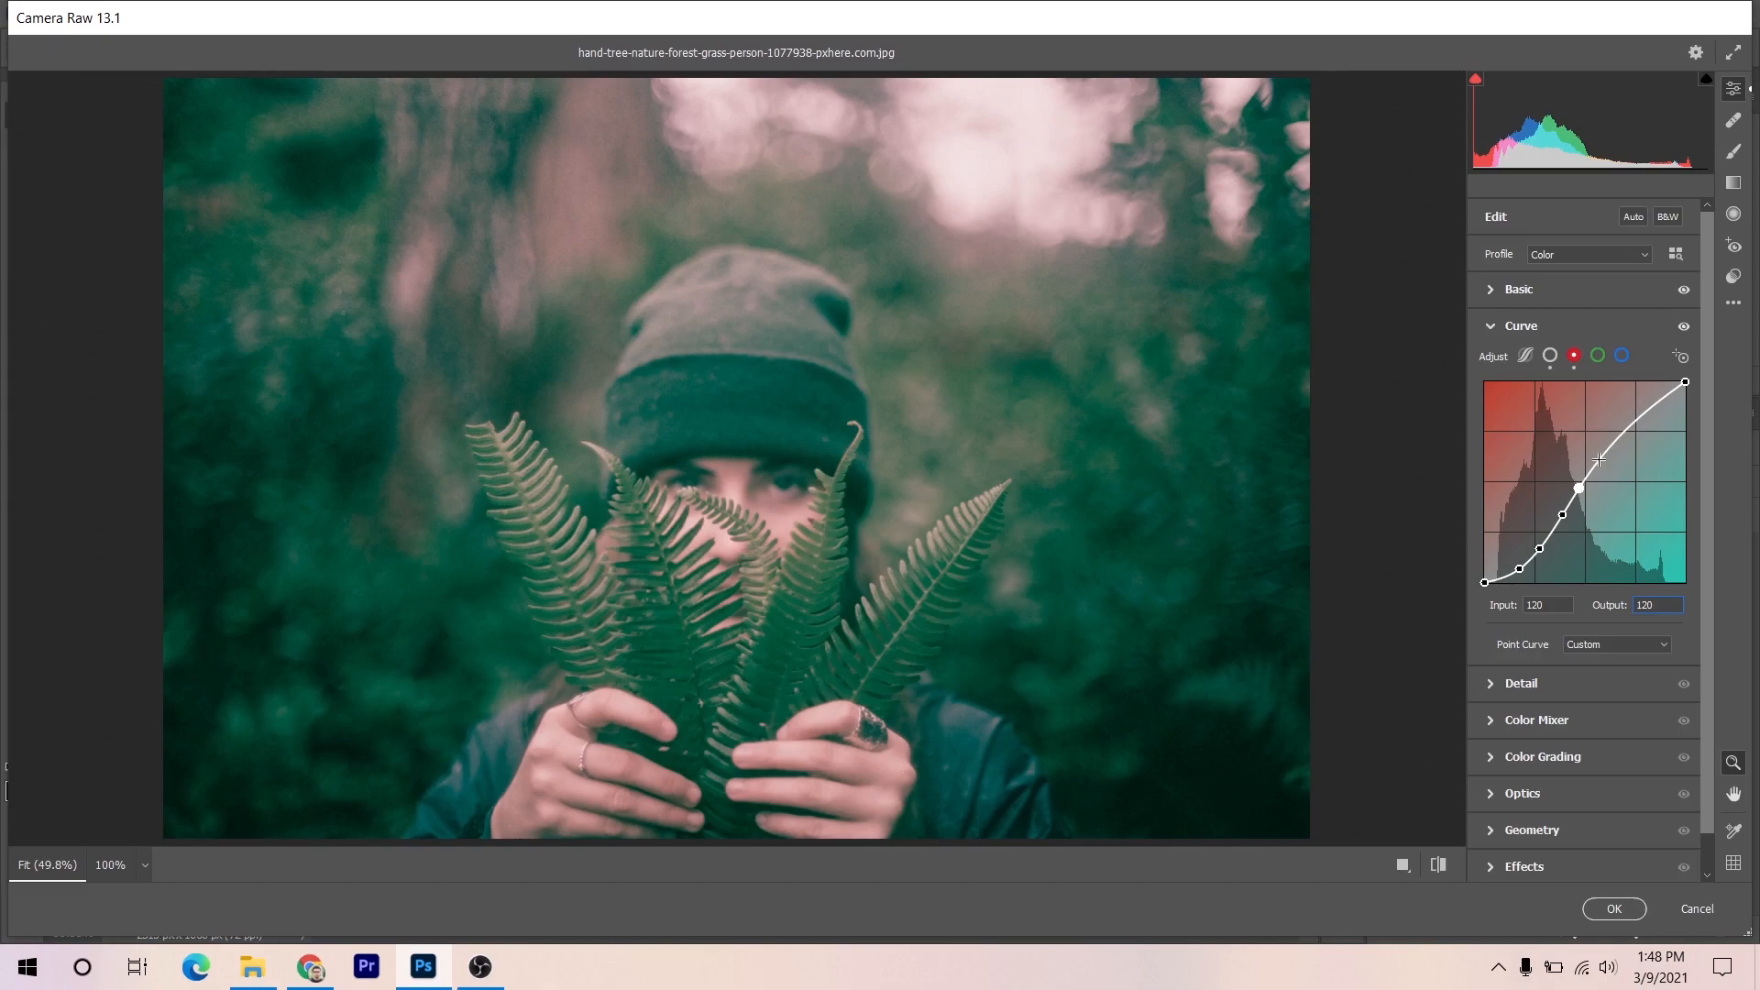
# - Add two upper points to the red curve, one with output 158 and one at input 221, output 221
pyautogui.click(1601, 455)
pyautogui.write('158')
pyautogui.click(1635, 424)
pyautogui.moveTo(1556, 605); pyautogui.dragTo(1473, 609)
pyautogui.write('221')
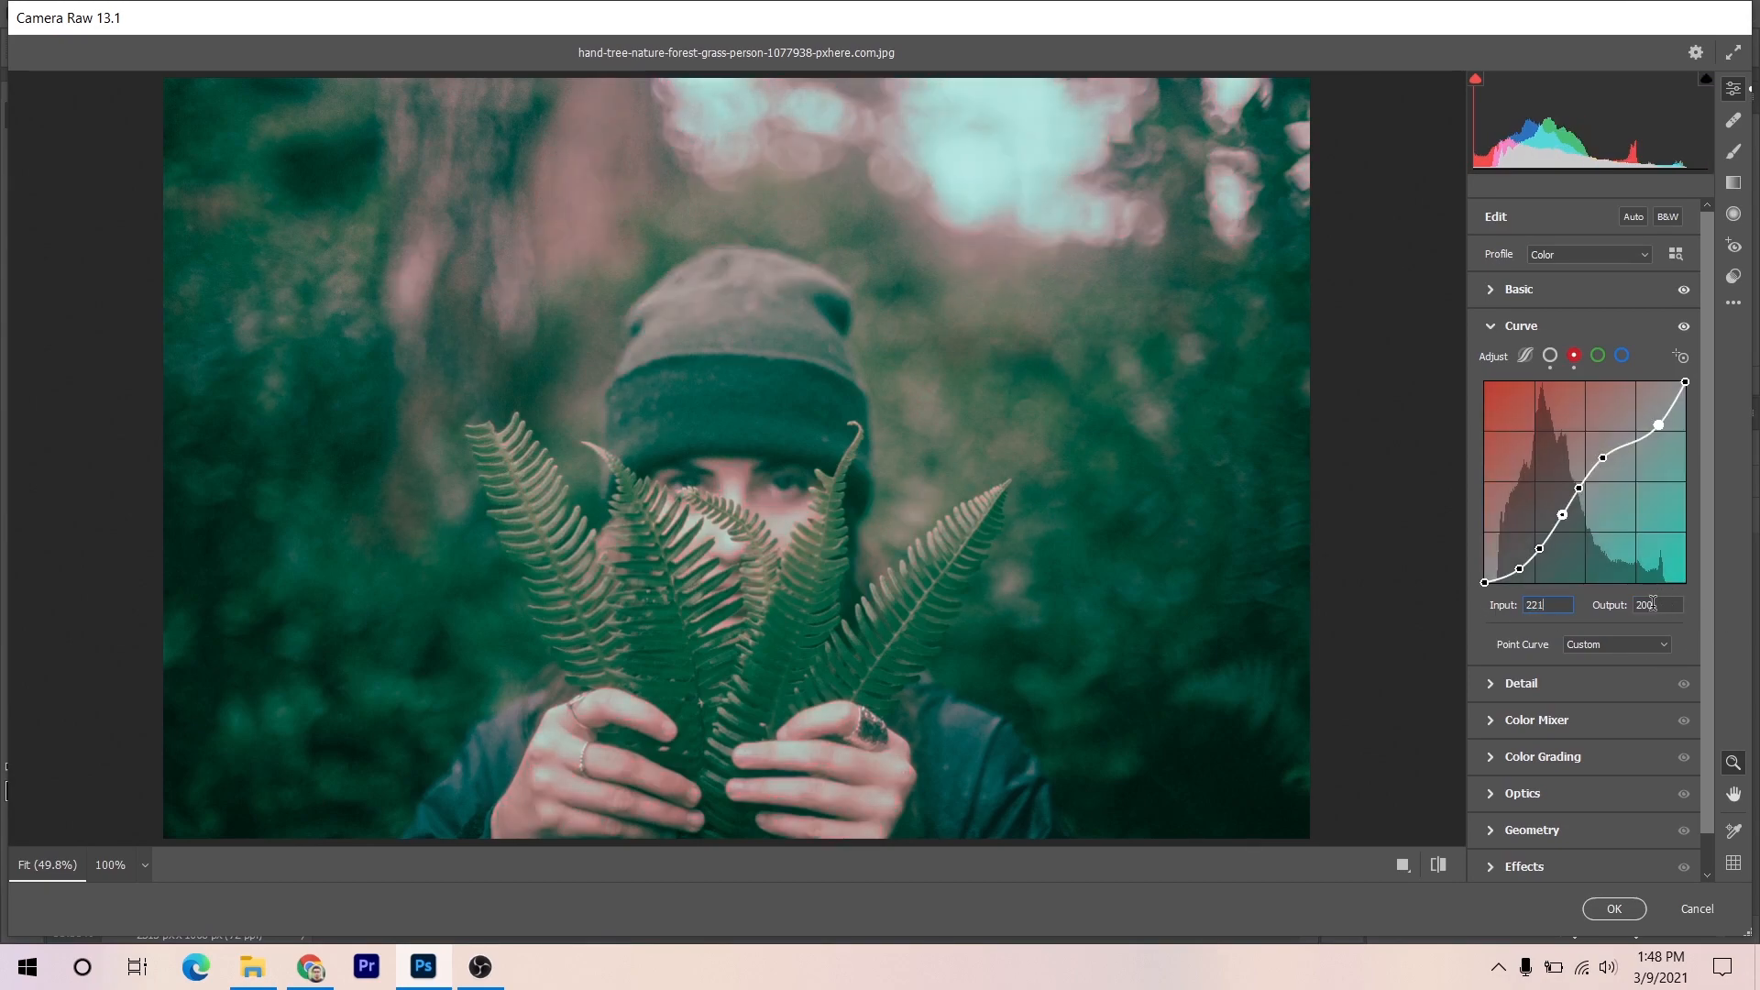
pyautogui.moveTo(1652, 604); pyautogui.dragTo(1610, 601)
pyautogui.write('221')
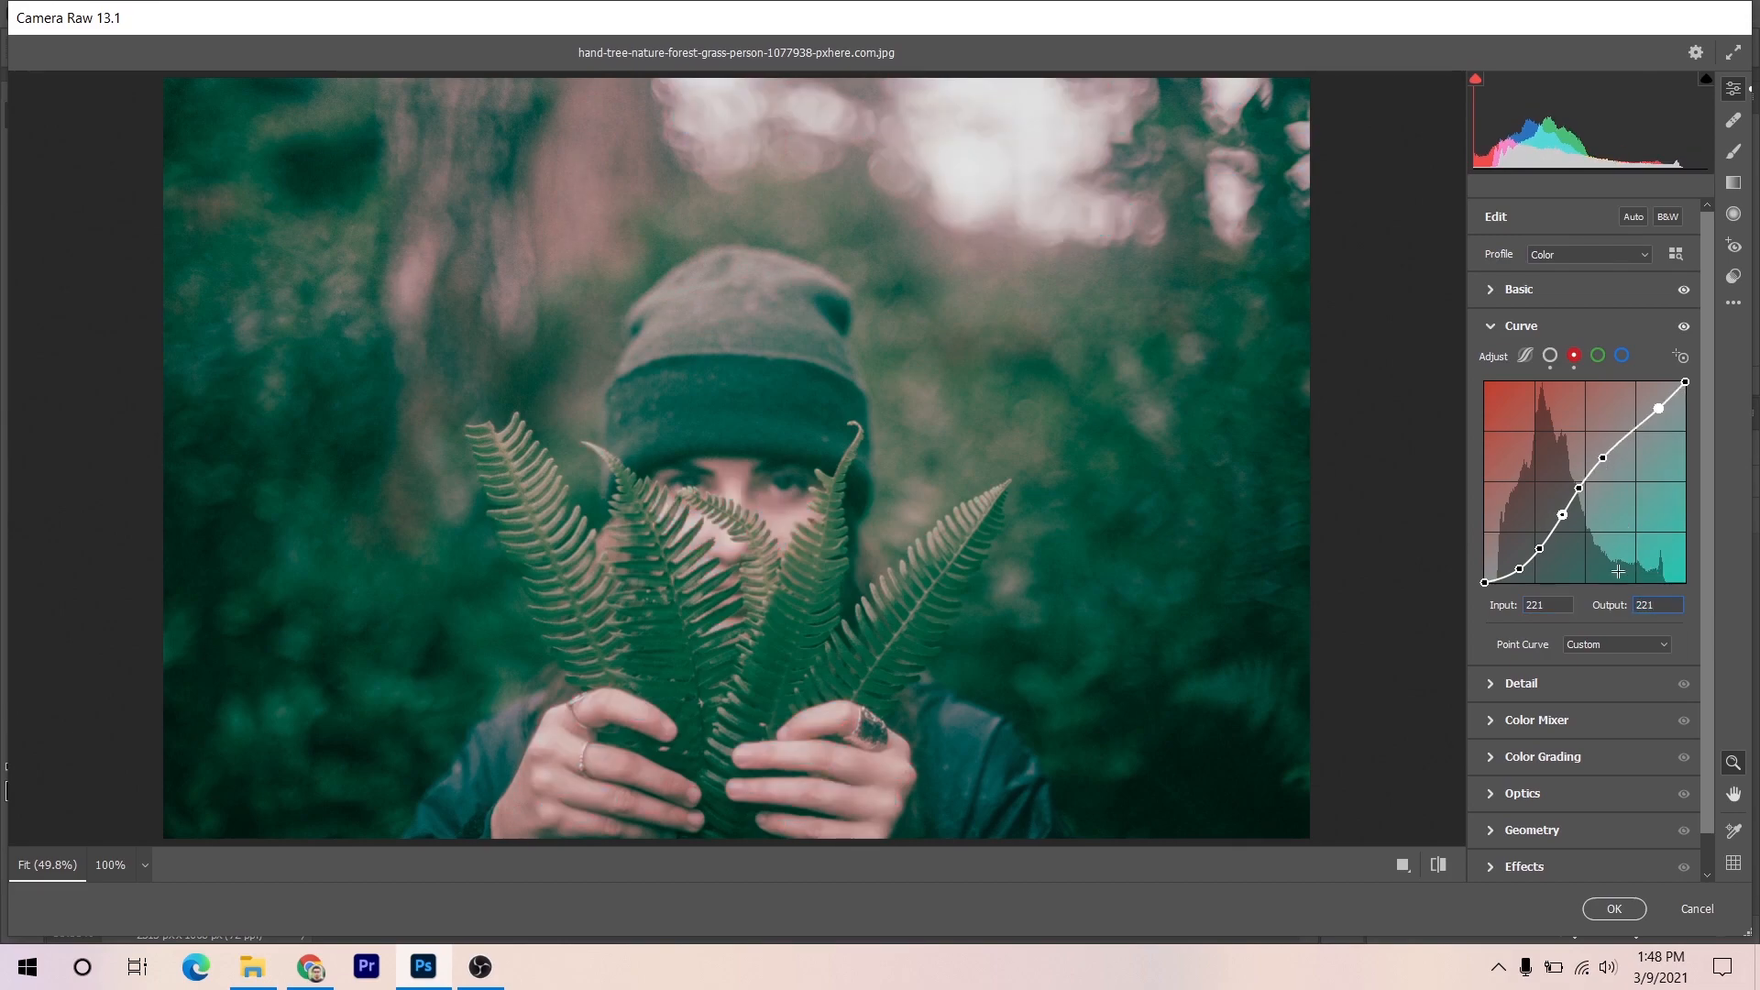
# - Switch to the green channel curve and add a shadow point at input 47, output 16
pyautogui.click(1598, 357)
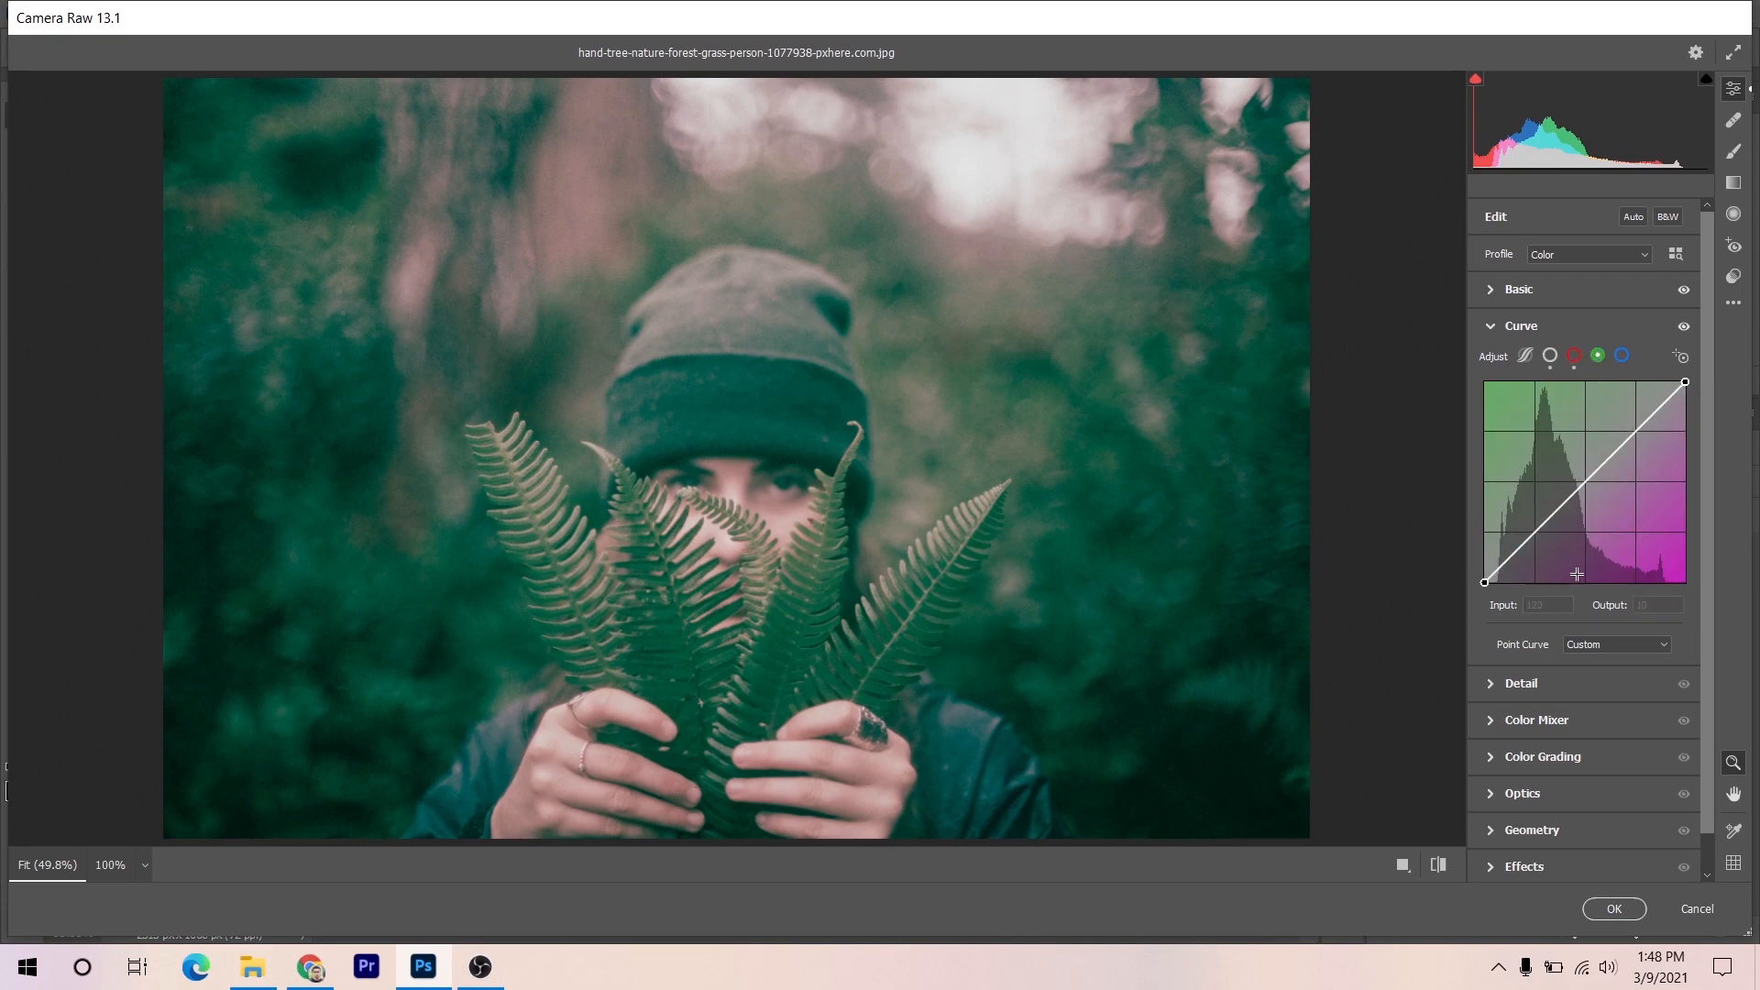
pyautogui.click(1515, 564)
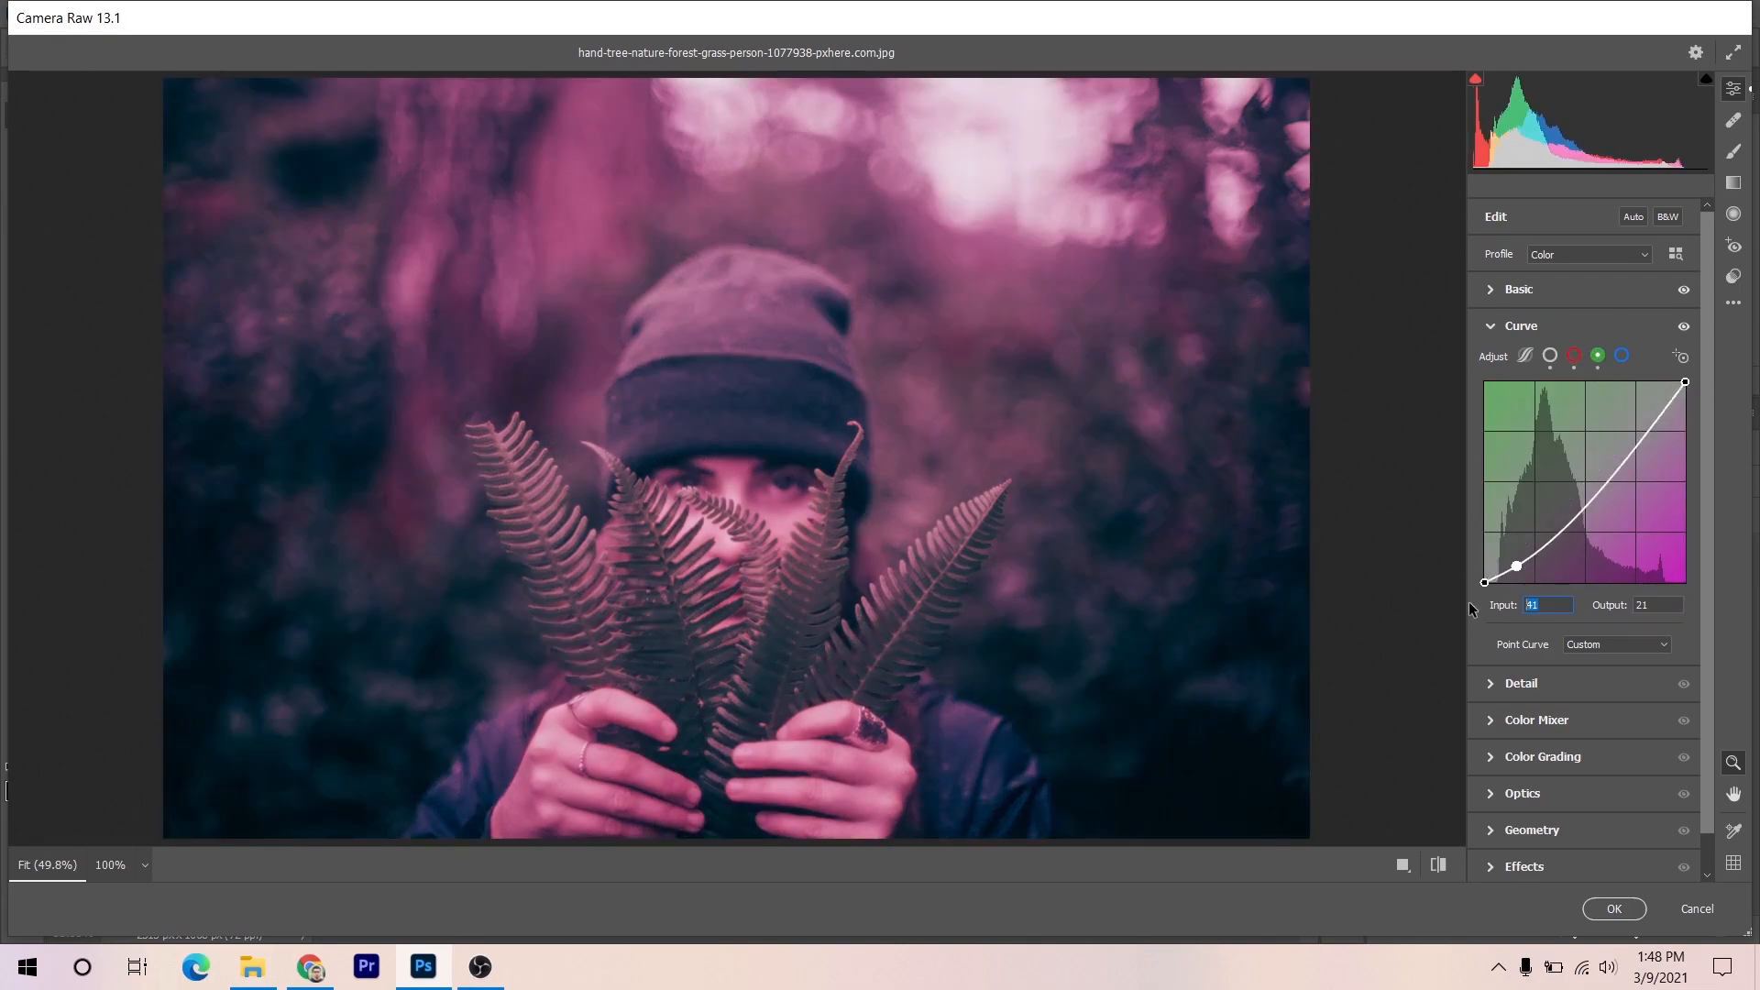
pyautogui.write('47')
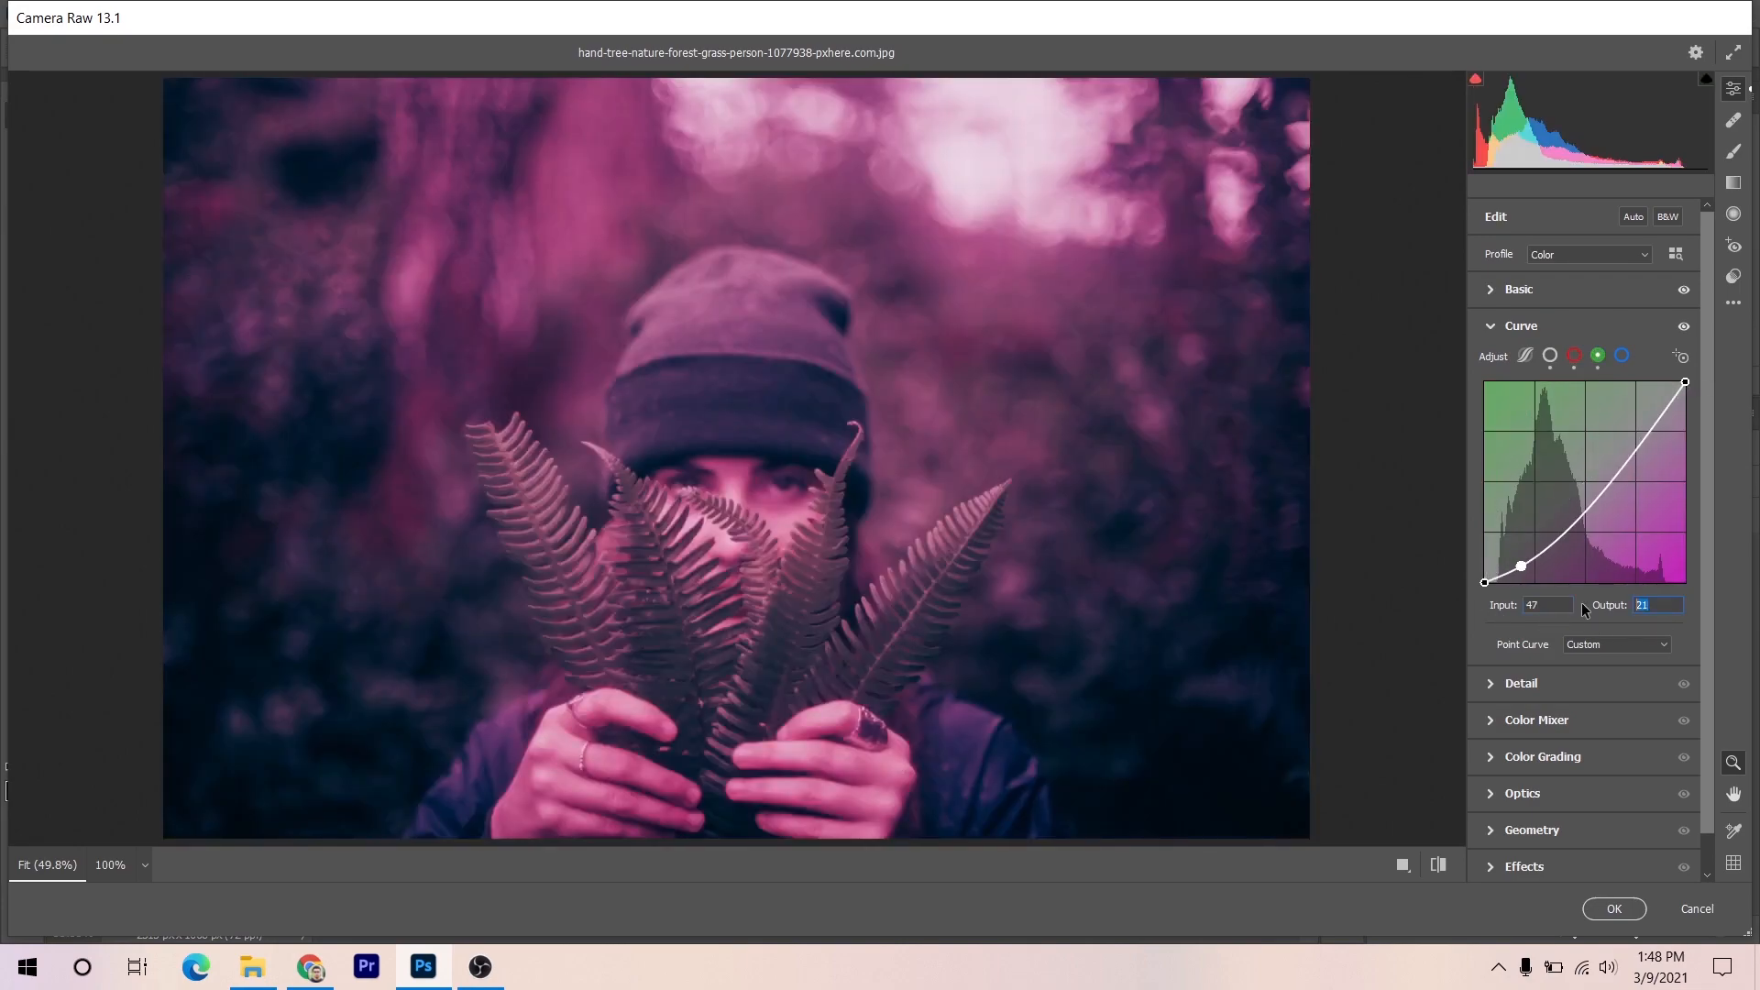
pyautogui.write('16')
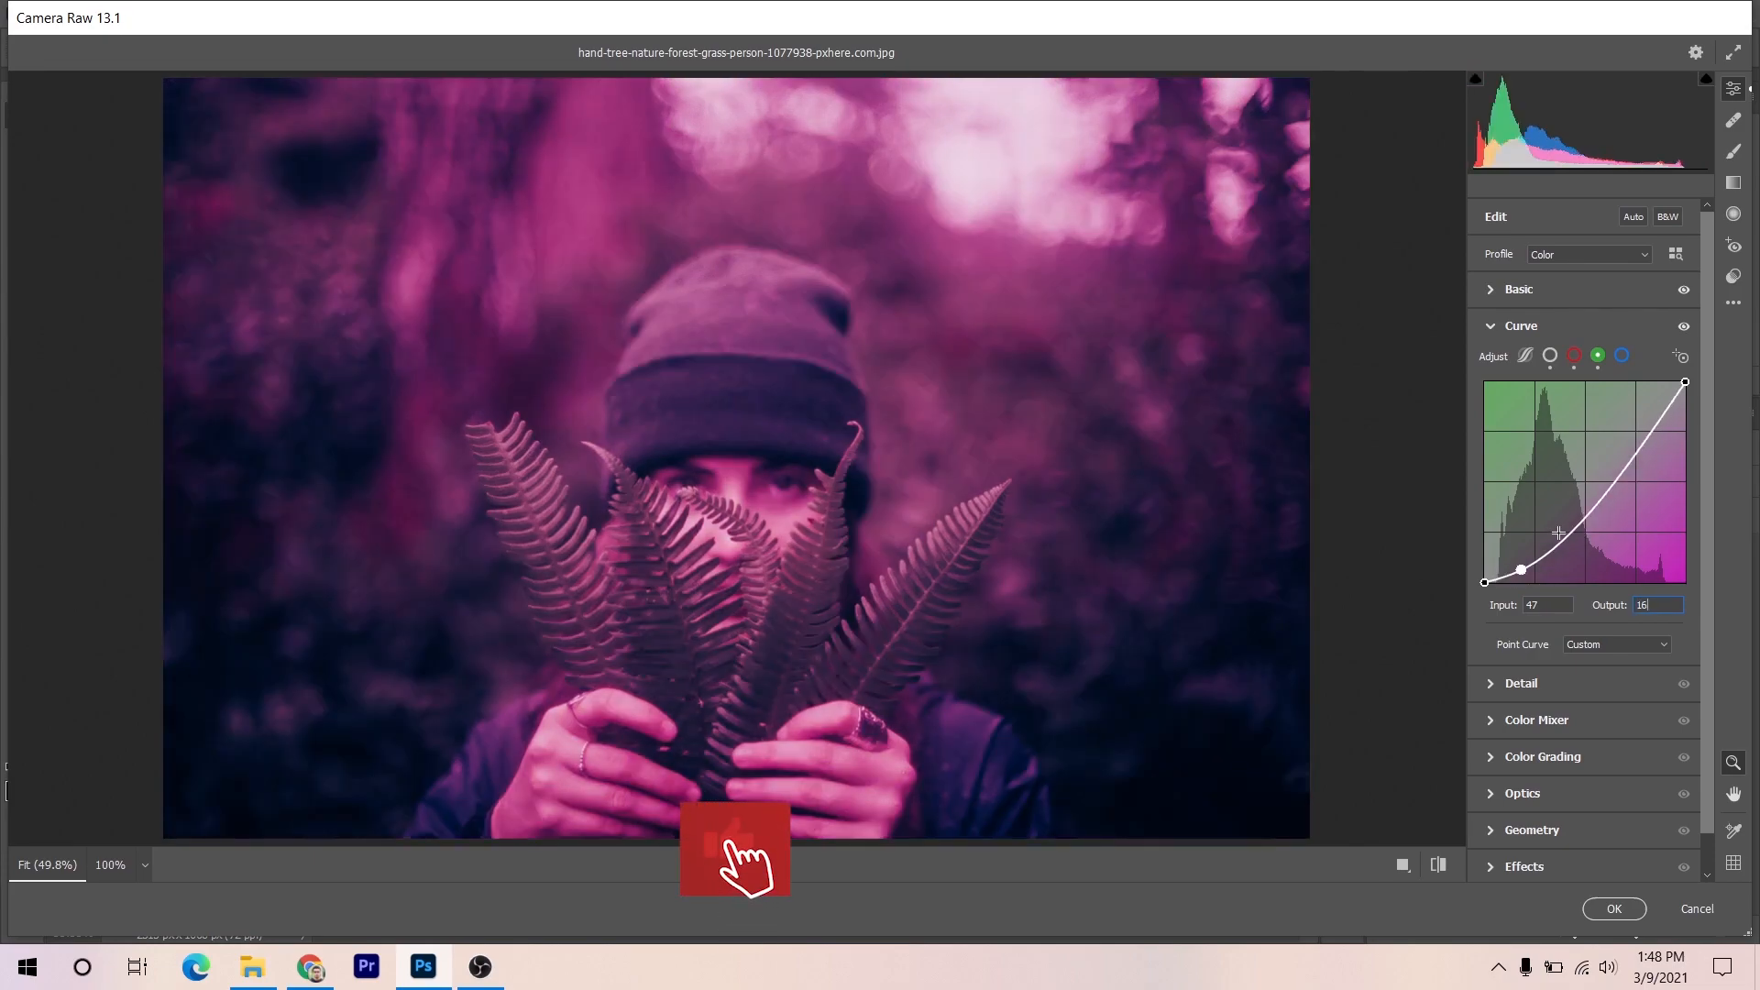
# - Add a second point to the green curve at input 71, output 44
pyautogui.click(1559, 533)
pyautogui.doubleClick(1553, 602)
pyautogui.write('71')
pyautogui.press('Tab')
pyautogui.write('44')
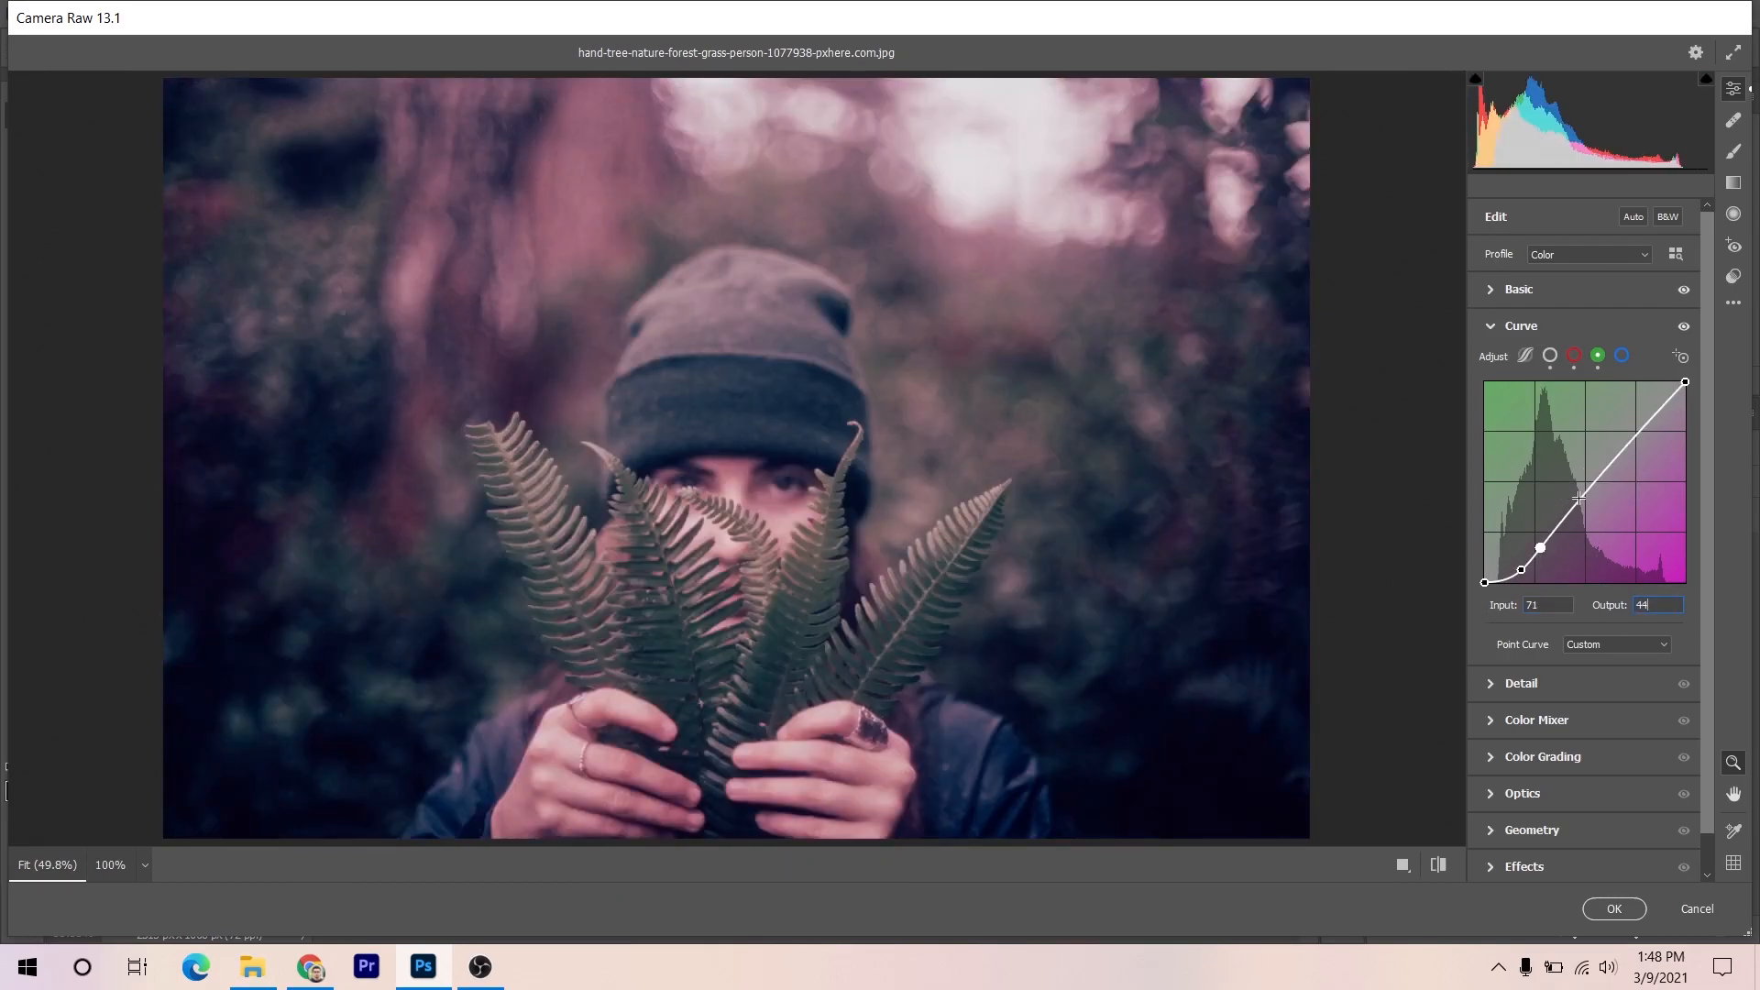
# - Add a third point to the green curve at input 104, output 94
pyautogui.click(1578, 499)
pyautogui.doubleClick(1526, 600)
pyautogui.write('1')
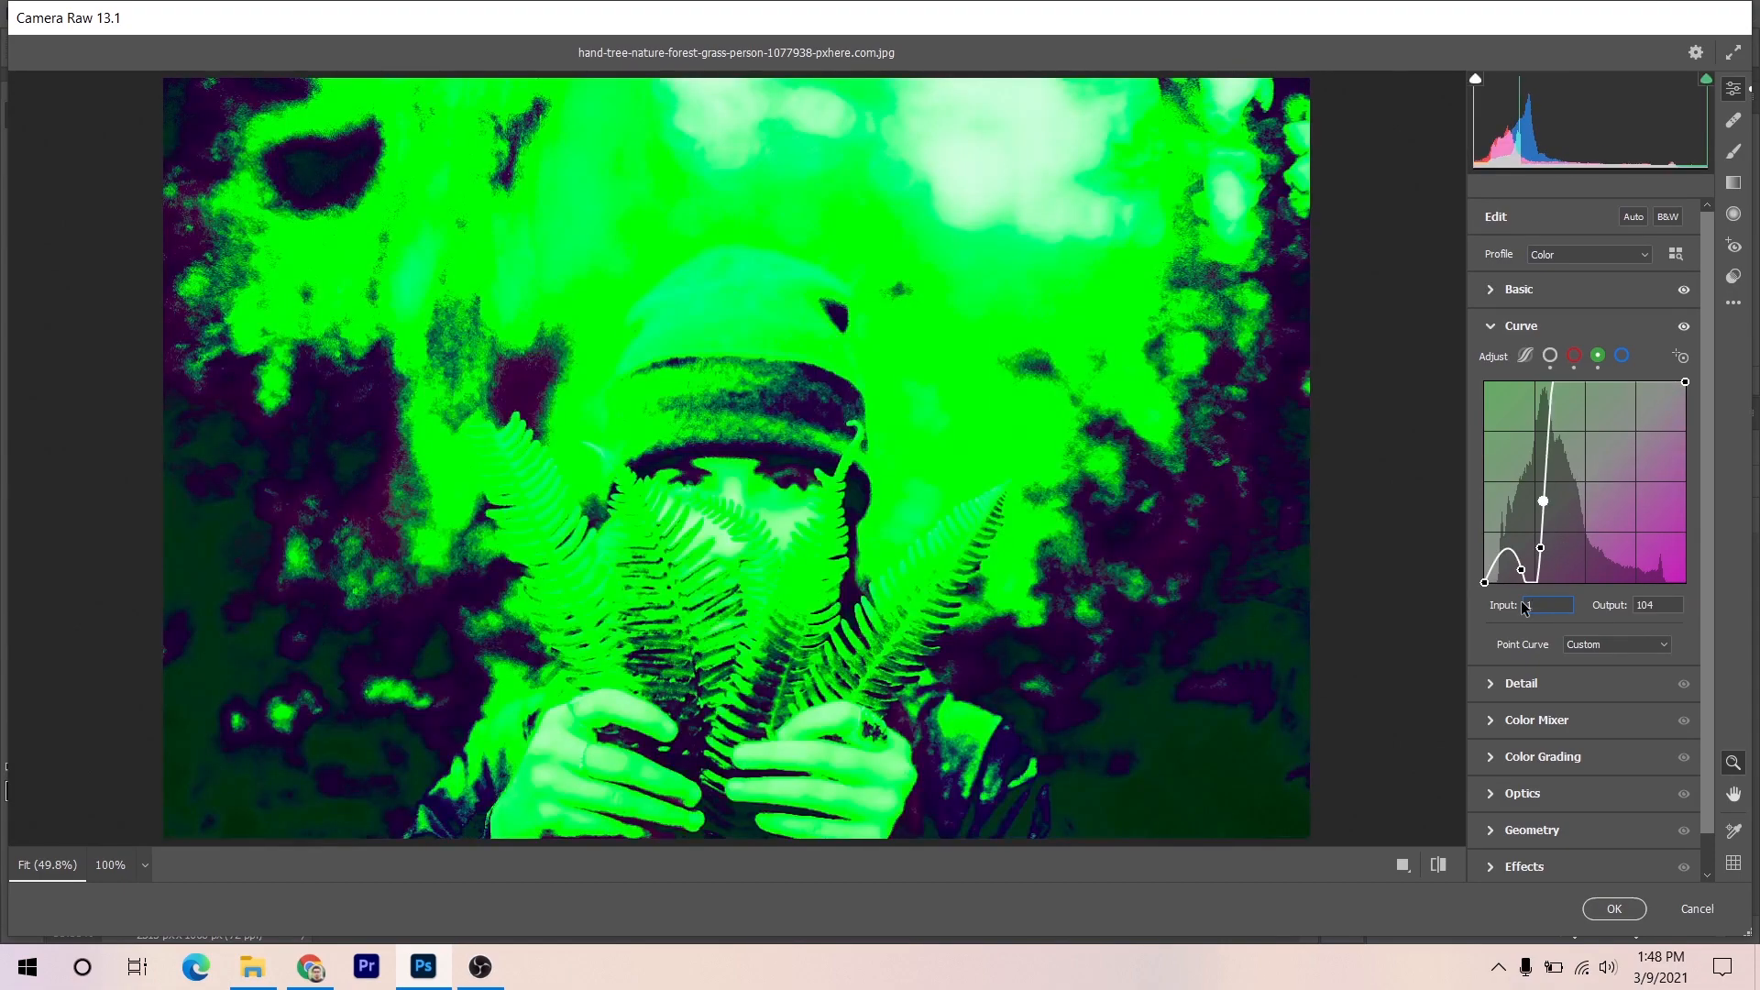
pyautogui.write('04')
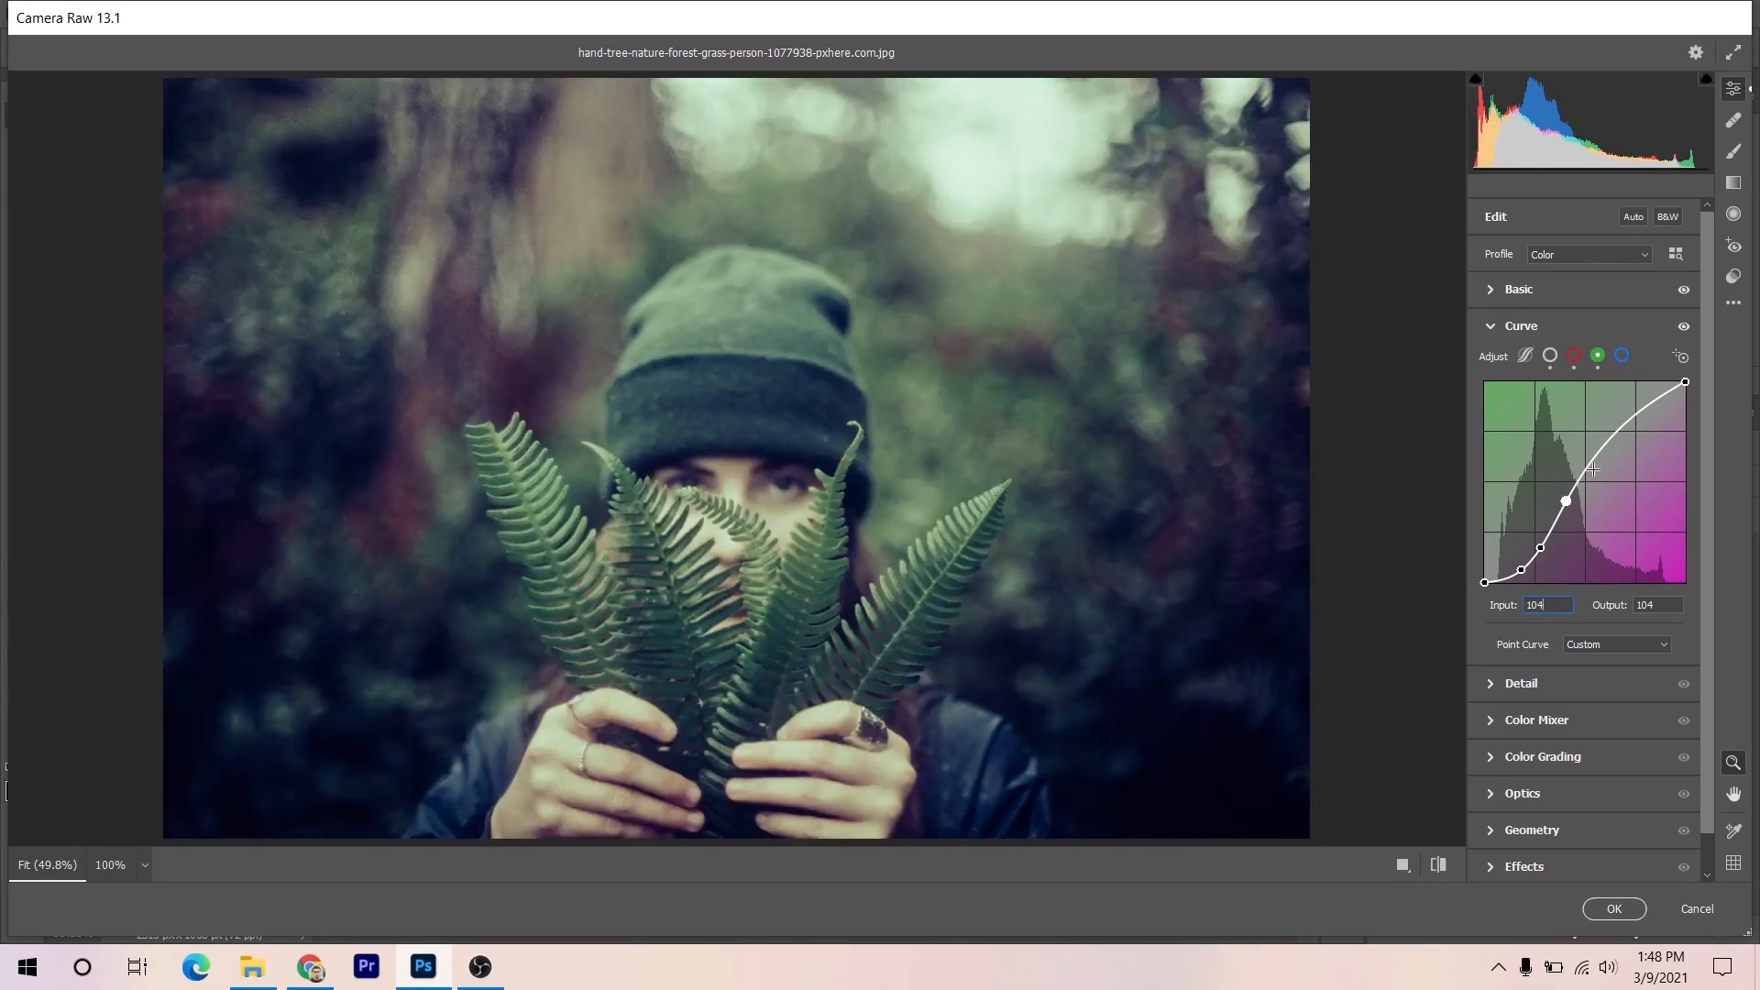
pyautogui.press('Tab')
pyautogui.write('94')
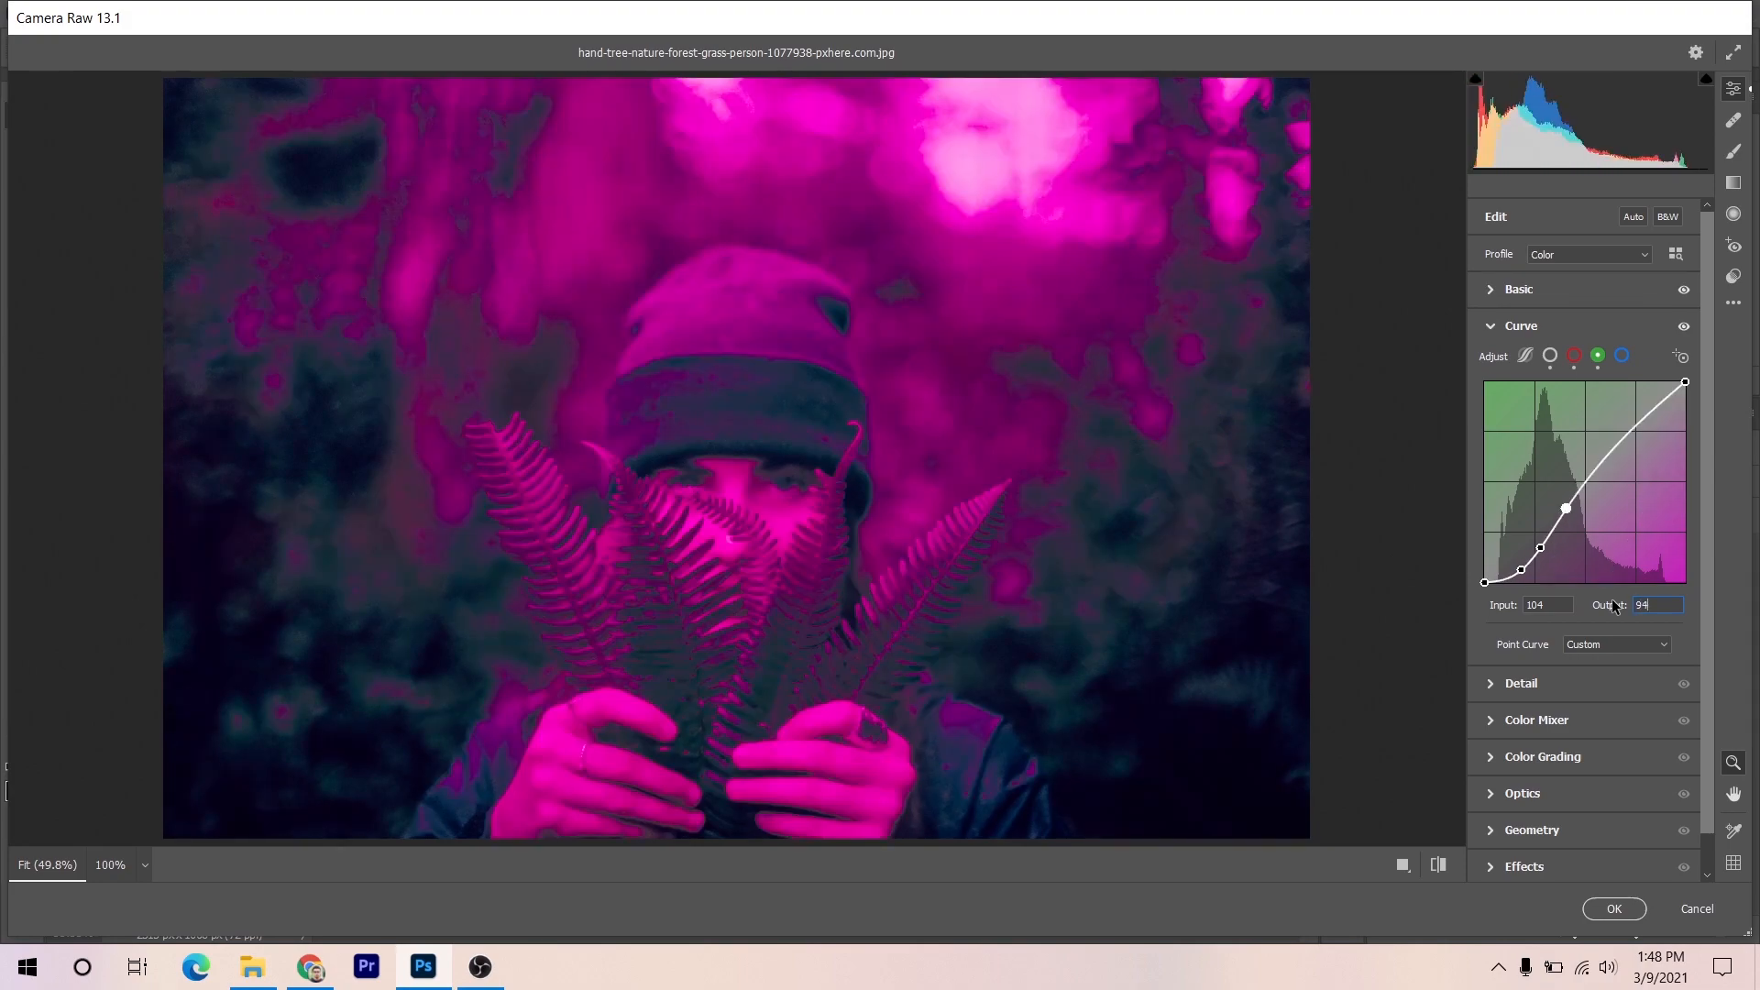
# - Add a midtone point to the green curve at input 132, output 136
pyautogui.click(1599, 465)
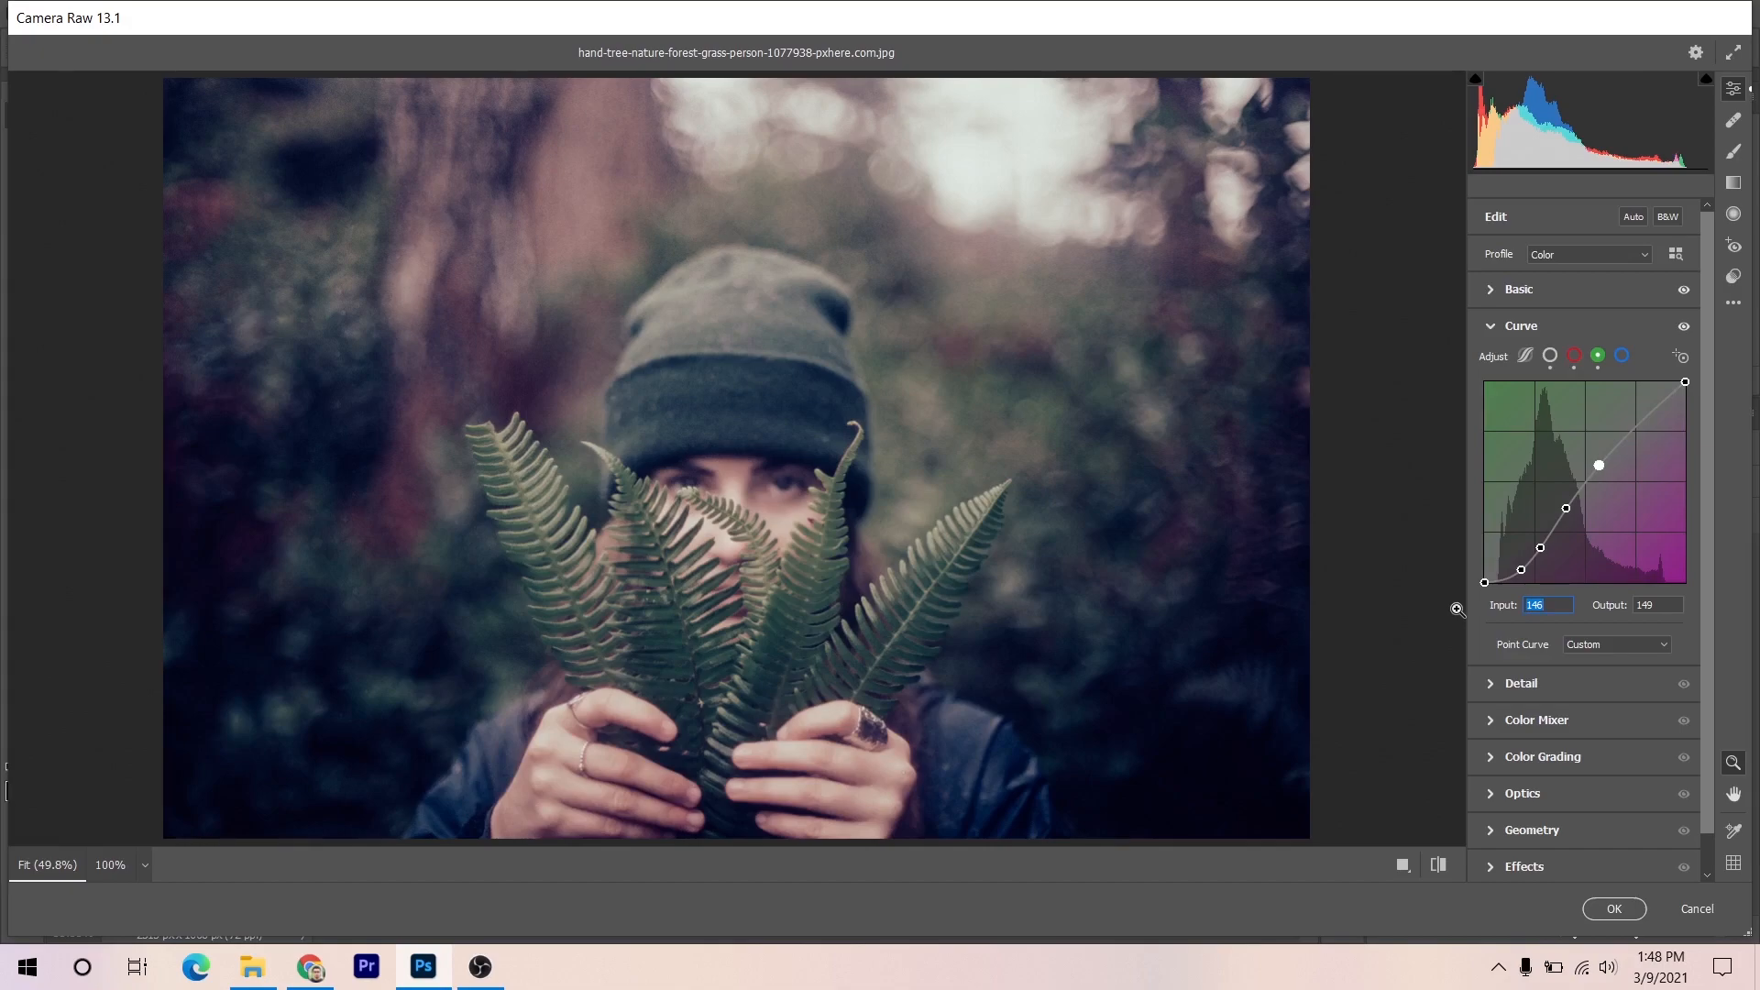
pyautogui.write('132')
pyautogui.moveTo(1652, 604); pyautogui.dragTo(1587, 601)
pyautogui.write('136')
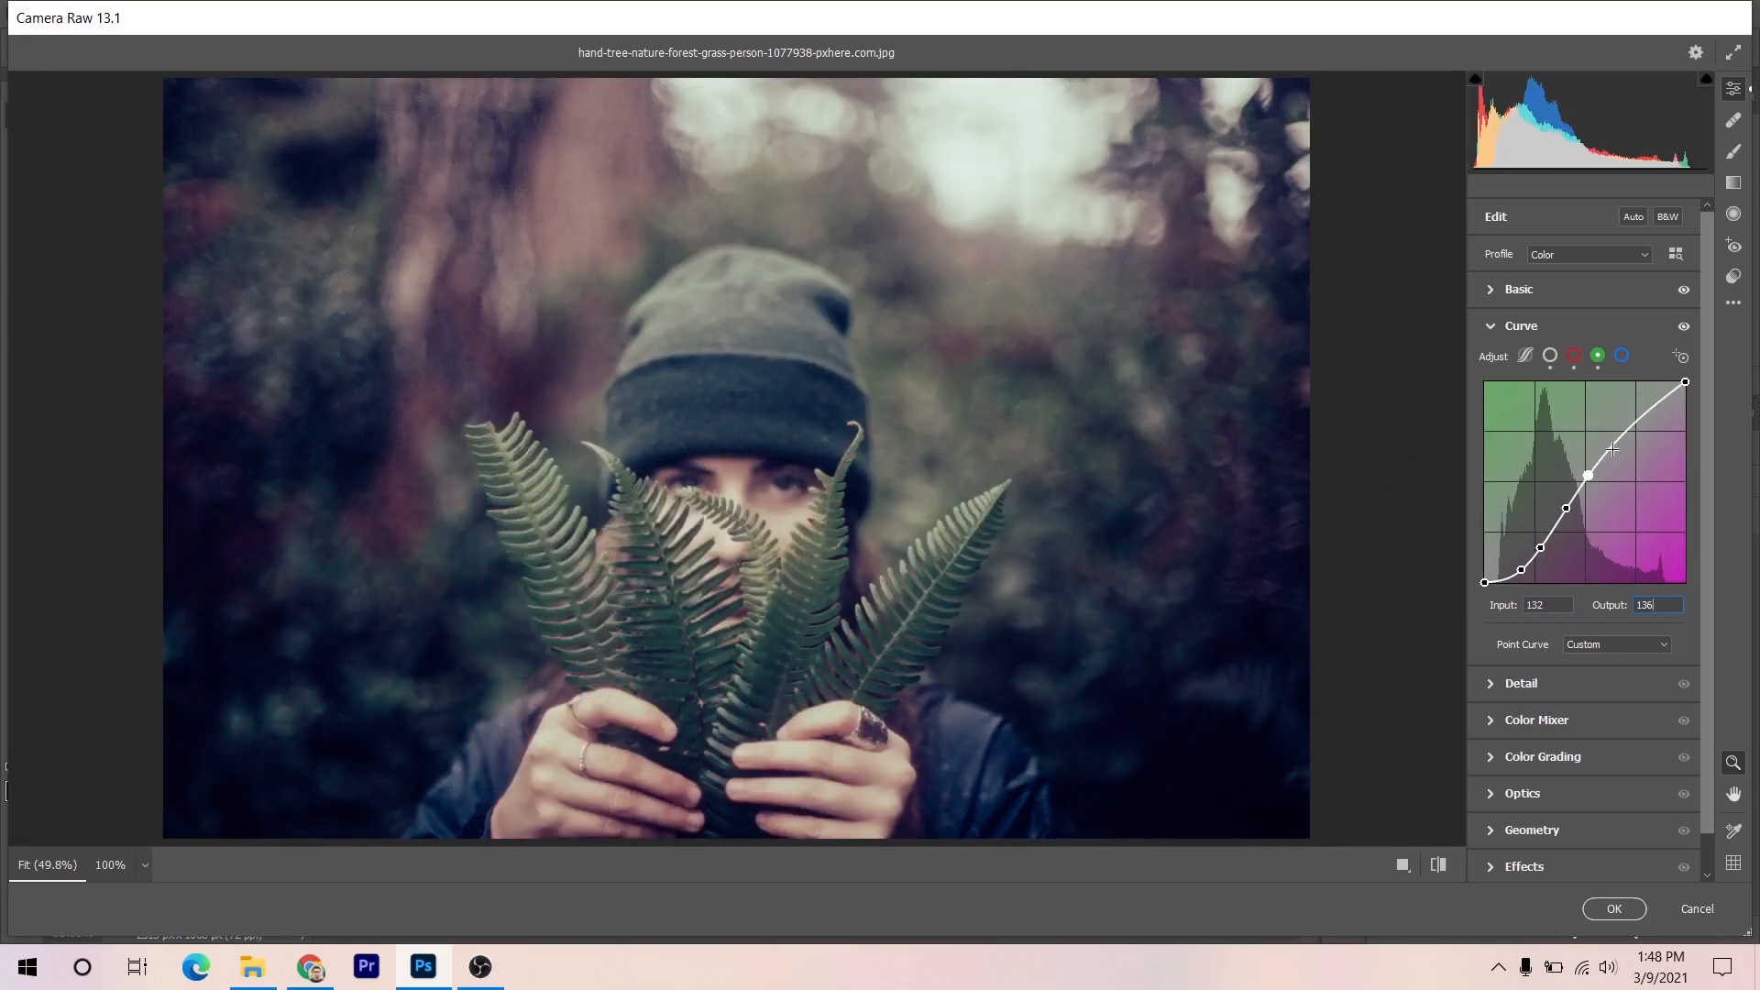
# - Add a brighter point to the green curve at input 161, output 170
pyautogui.click(1619, 436)
pyautogui.write('1')
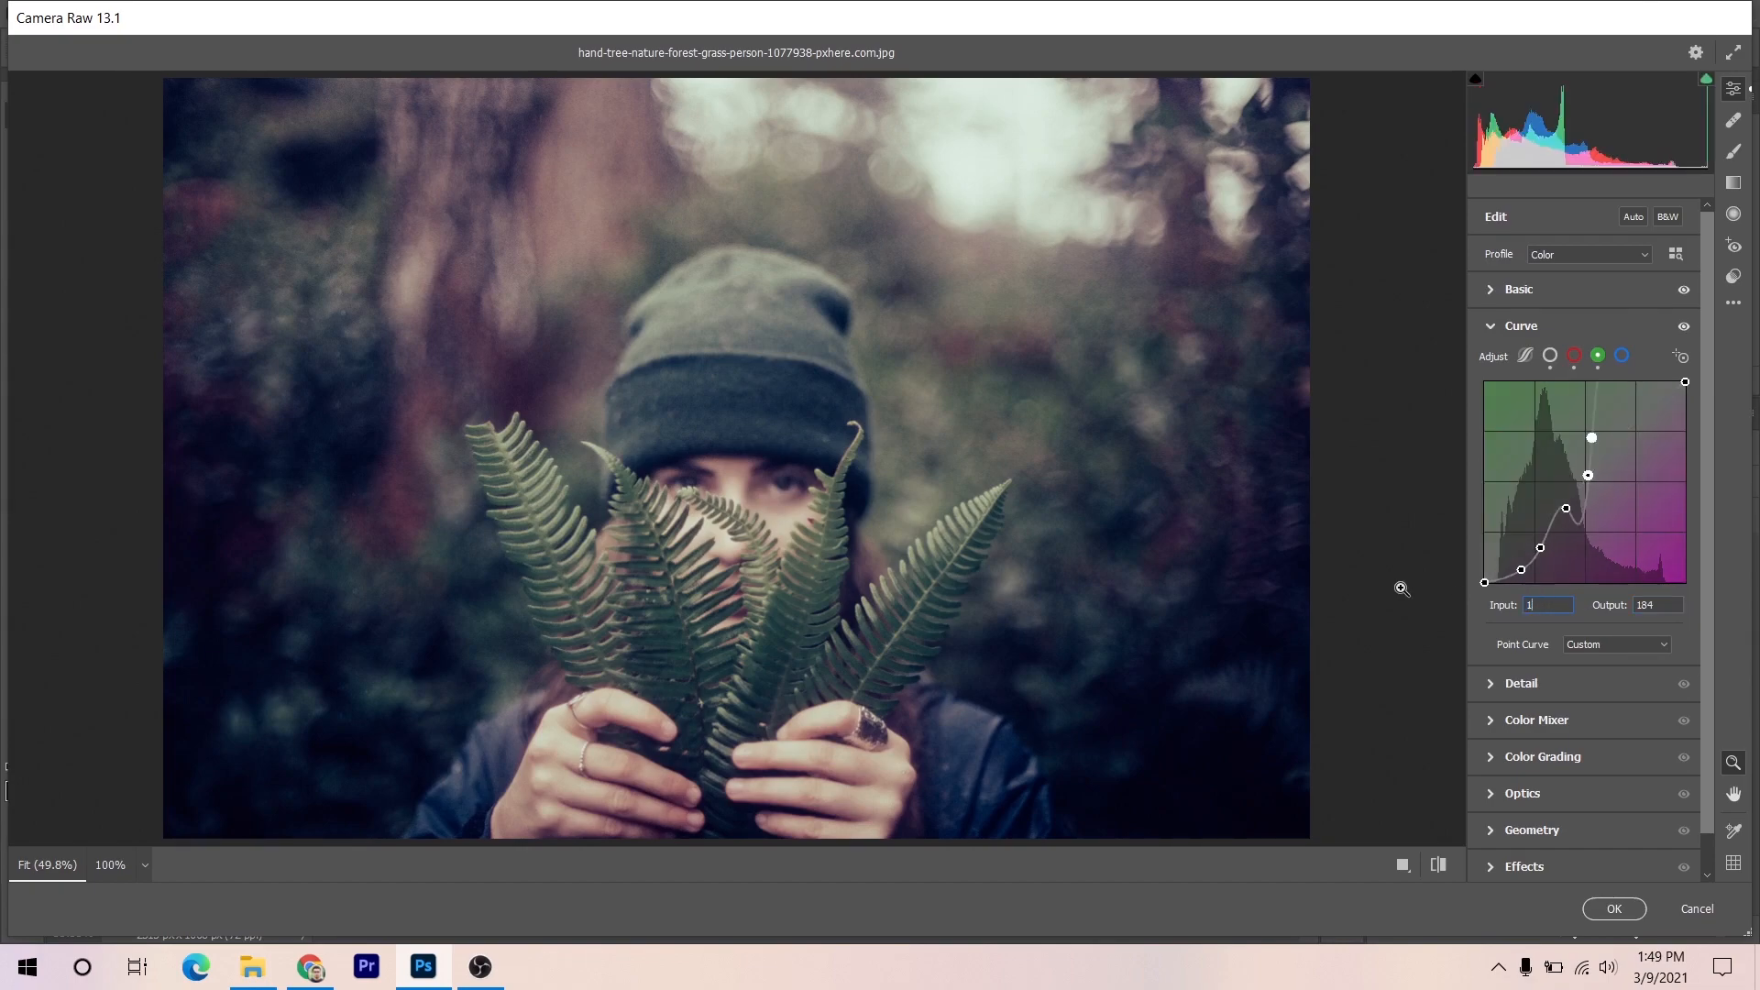
pyautogui.write('61')
pyautogui.press('Tab')
pyautogui.write('1')
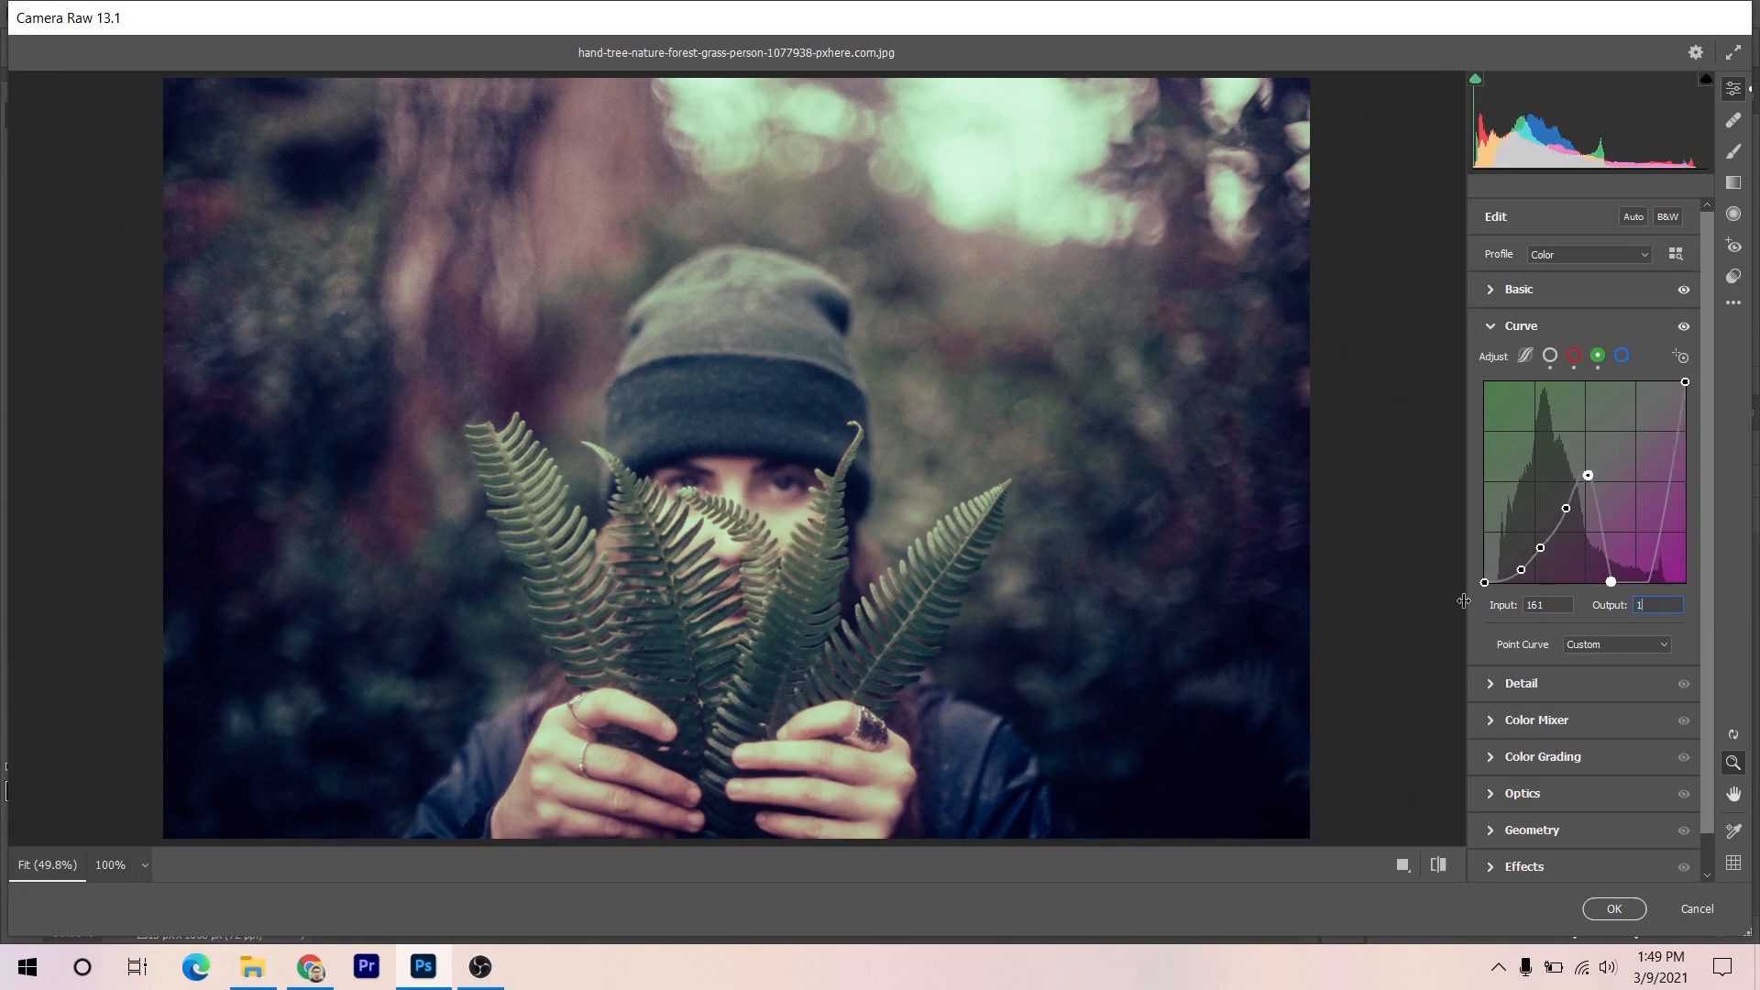
pyautogui.write('70')
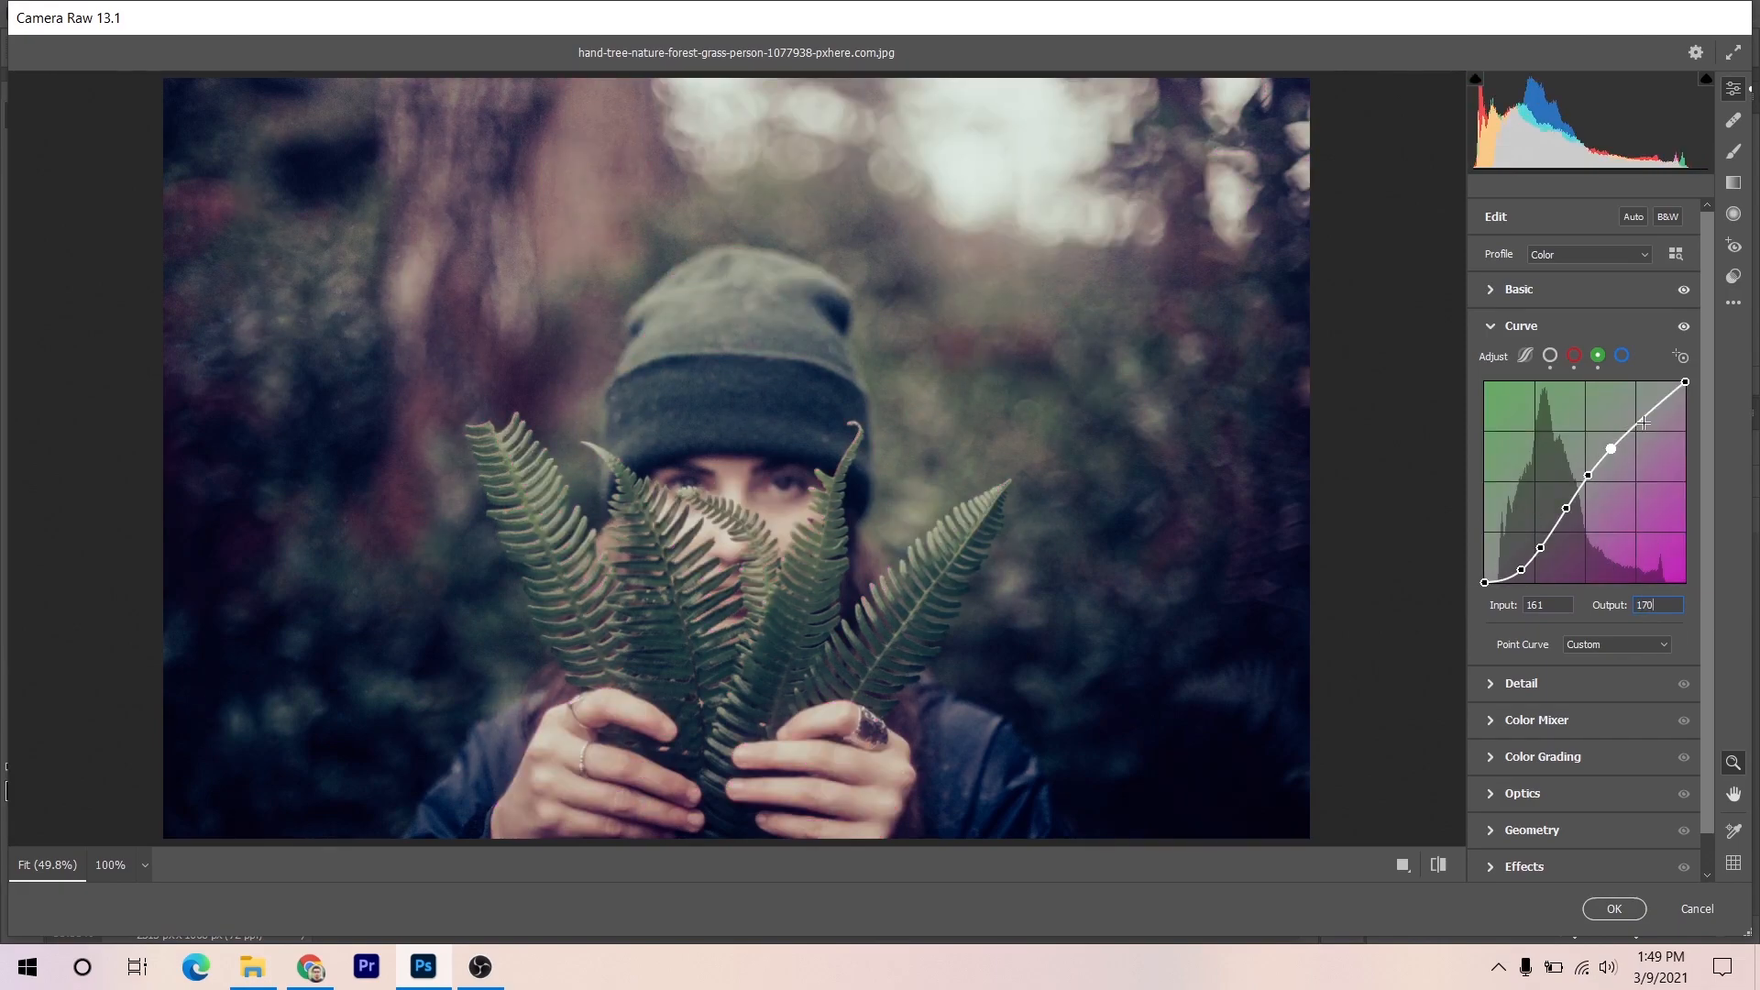
# - Add two highlight points to the green curve: input 196, output 199, and input 227, output 227
pyautogui.click(1643, 422)
pyautogui.write('196')
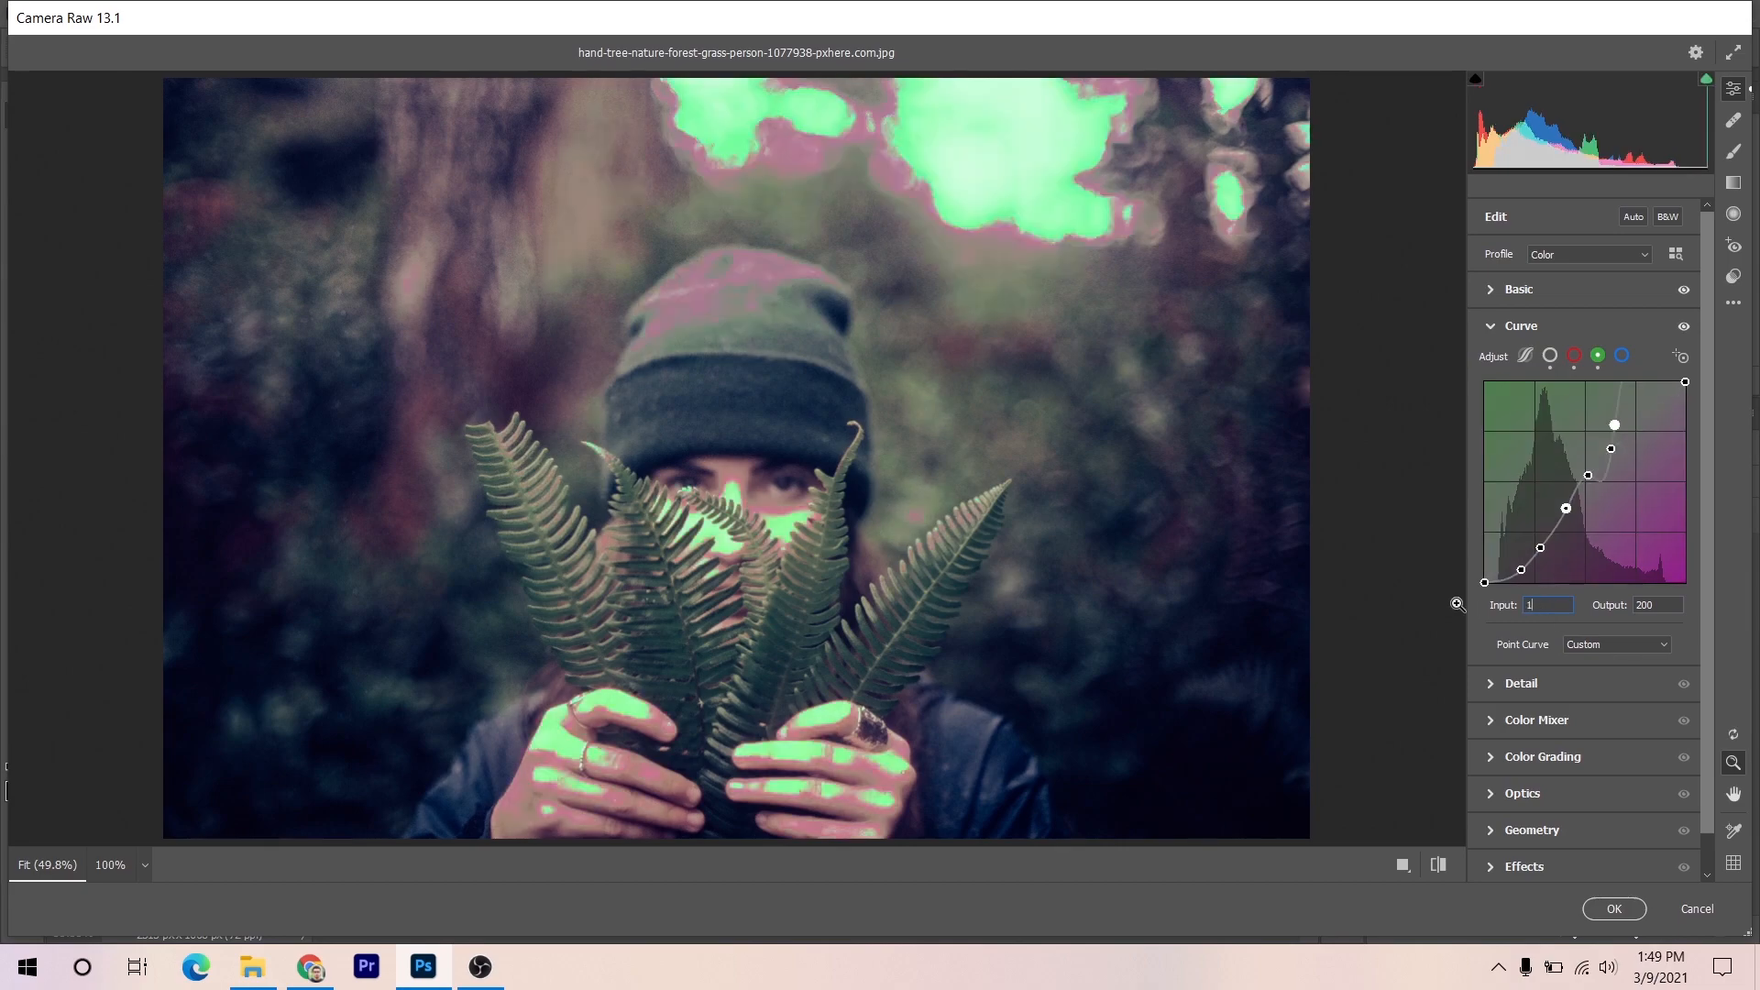
pyautogui.click(1636, 605)
pyautogui.write('199')
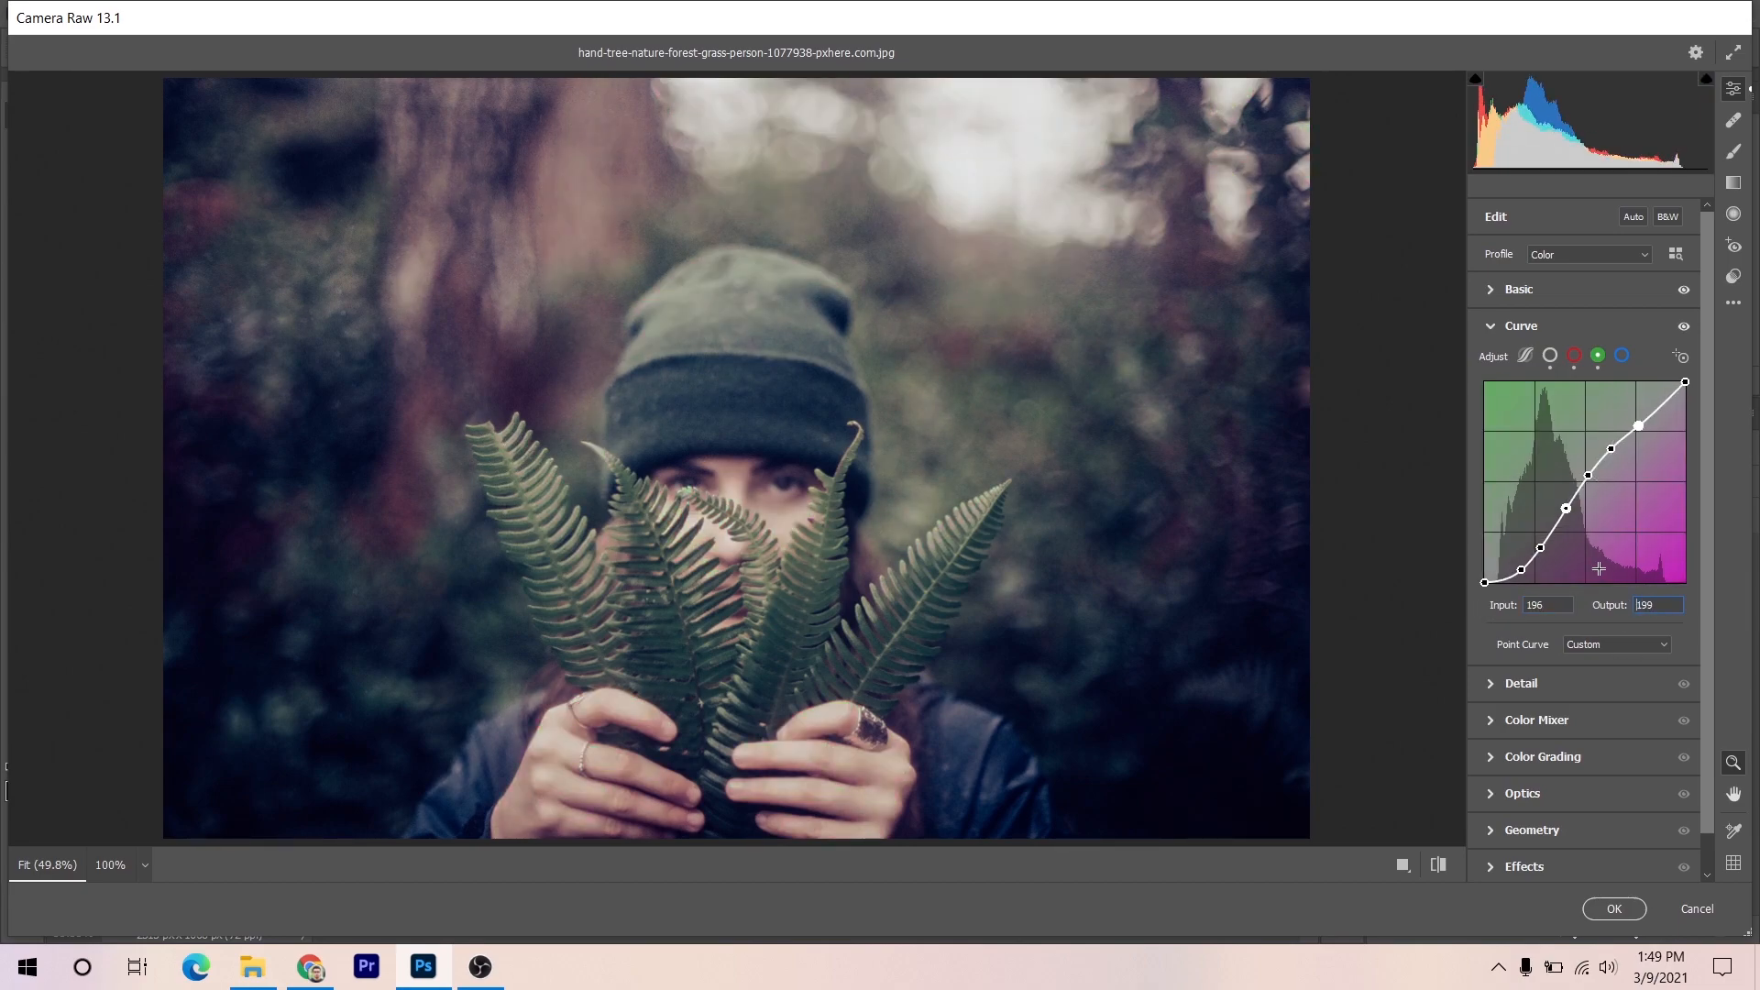
pyautogui.click(1667, 397)
pyautogui.write('227')
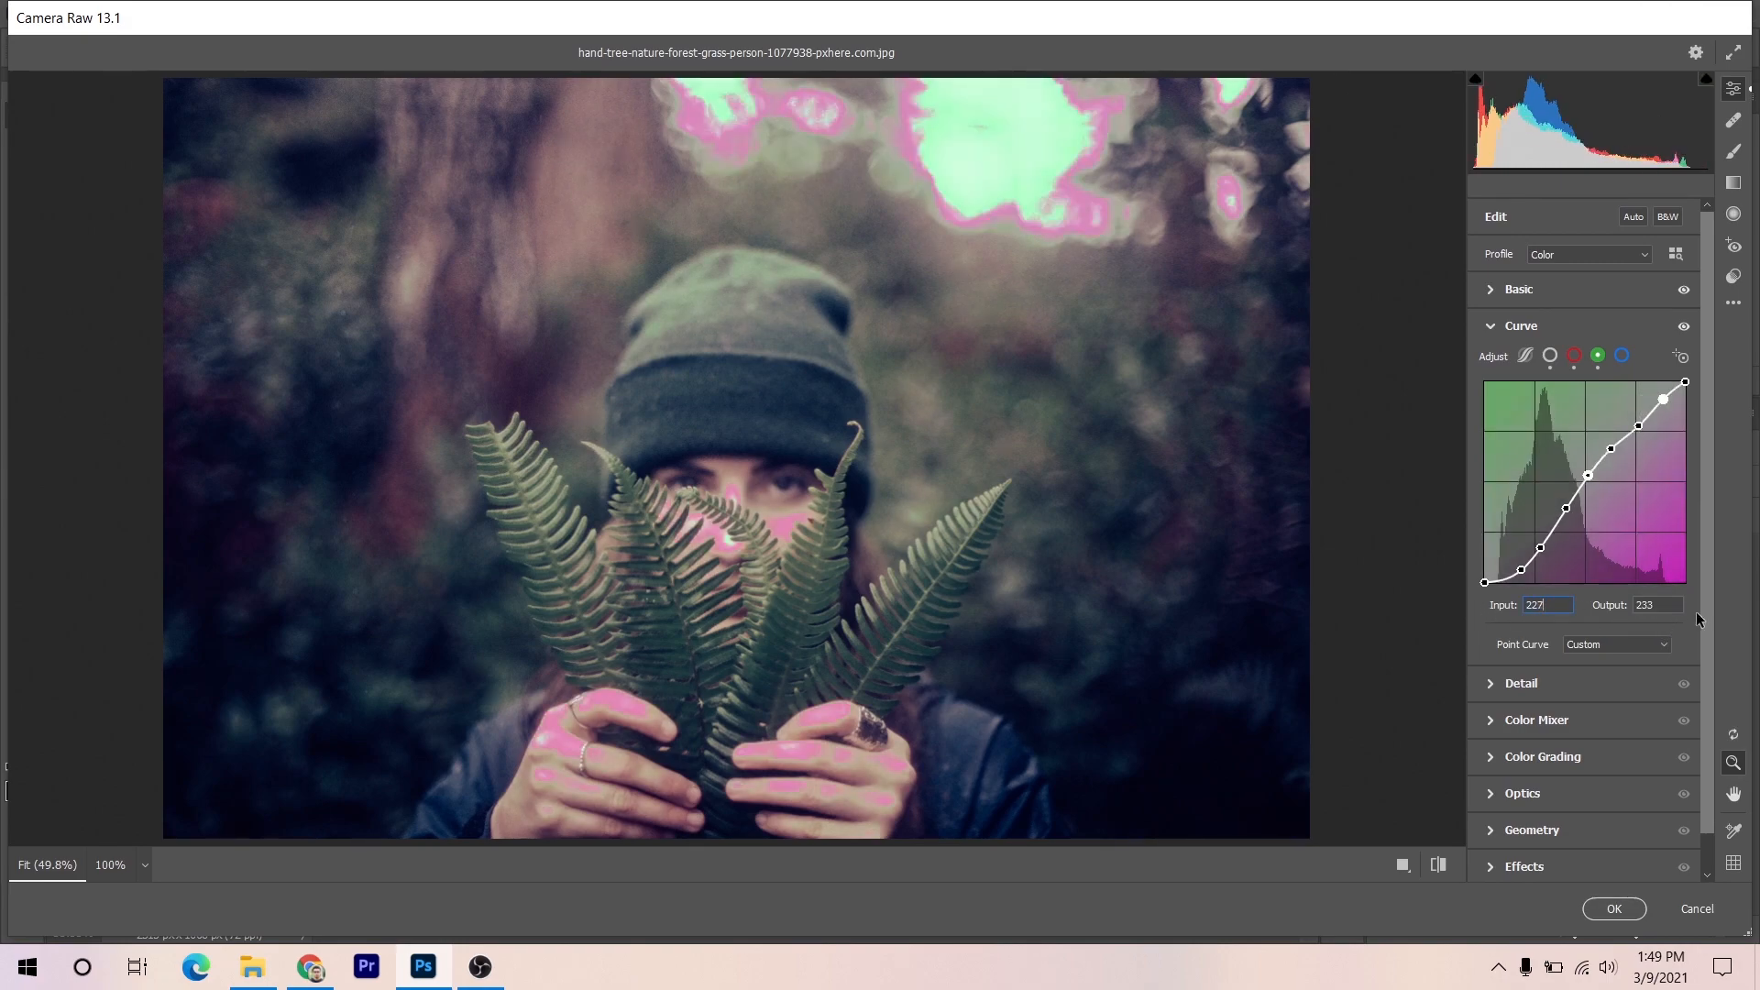
pyautogui.press('Tab')
pyautogui.write('227')
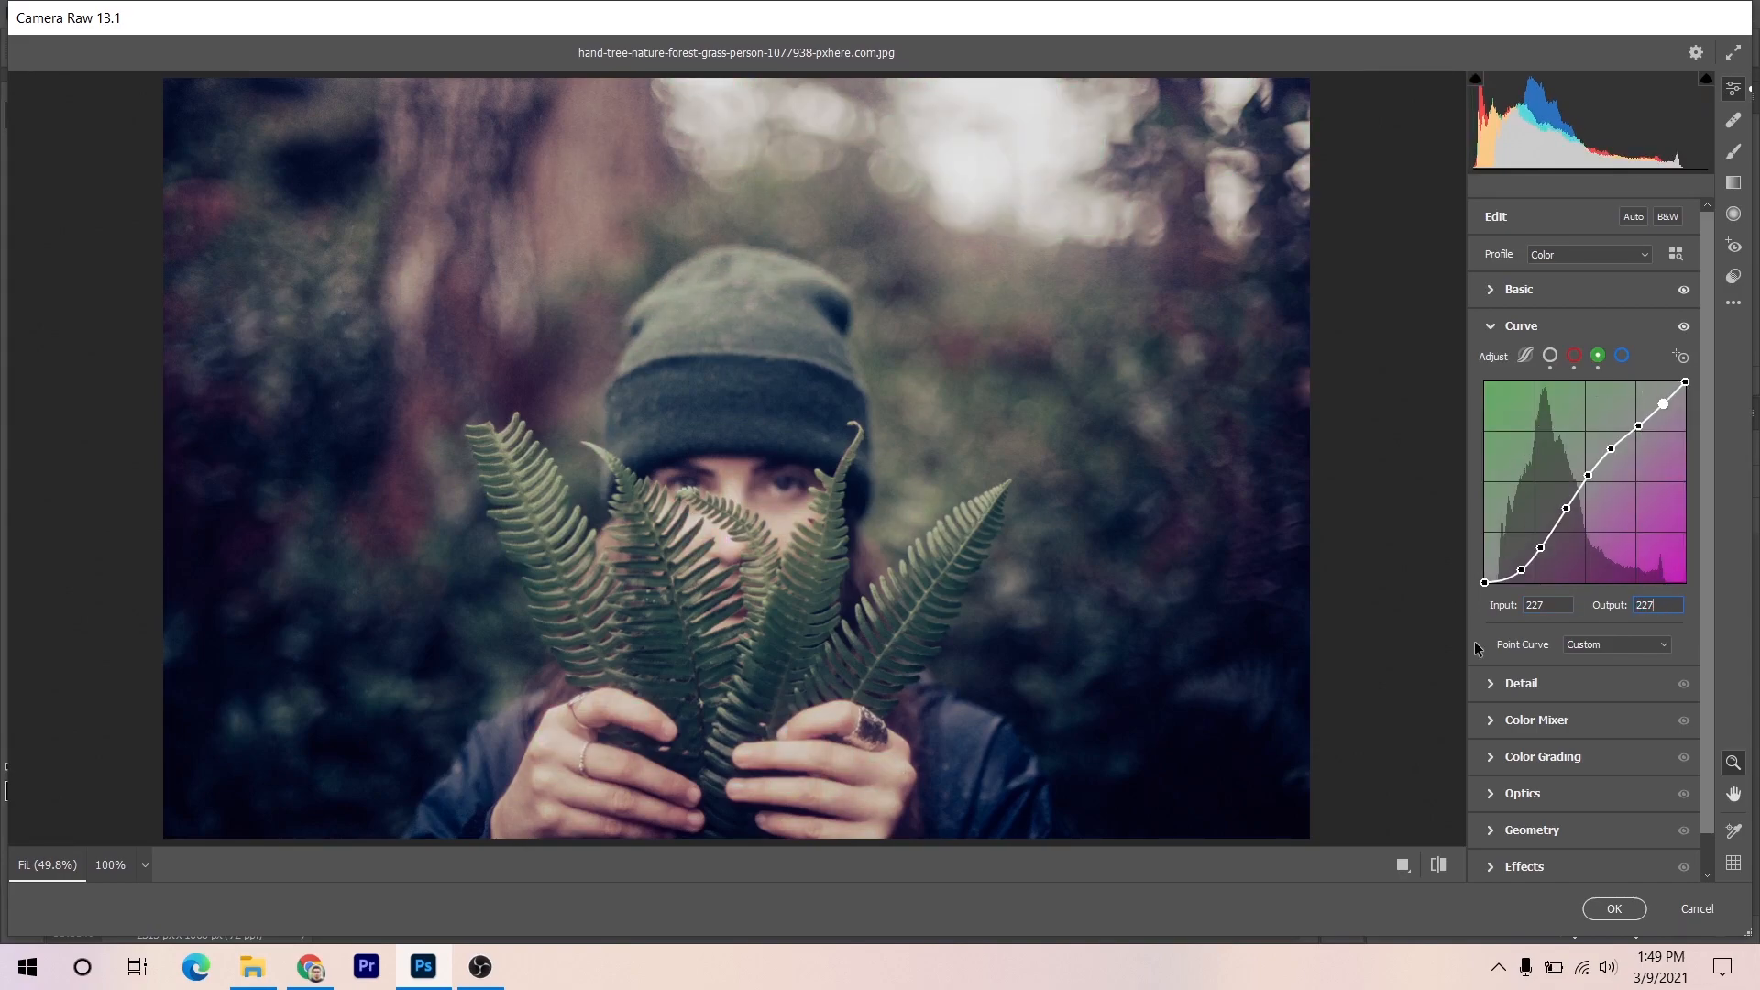
# - Add two shadow points to the blue curve: input 47, output 19, and input 75, output 43
pyautogui.click(1621, 357)
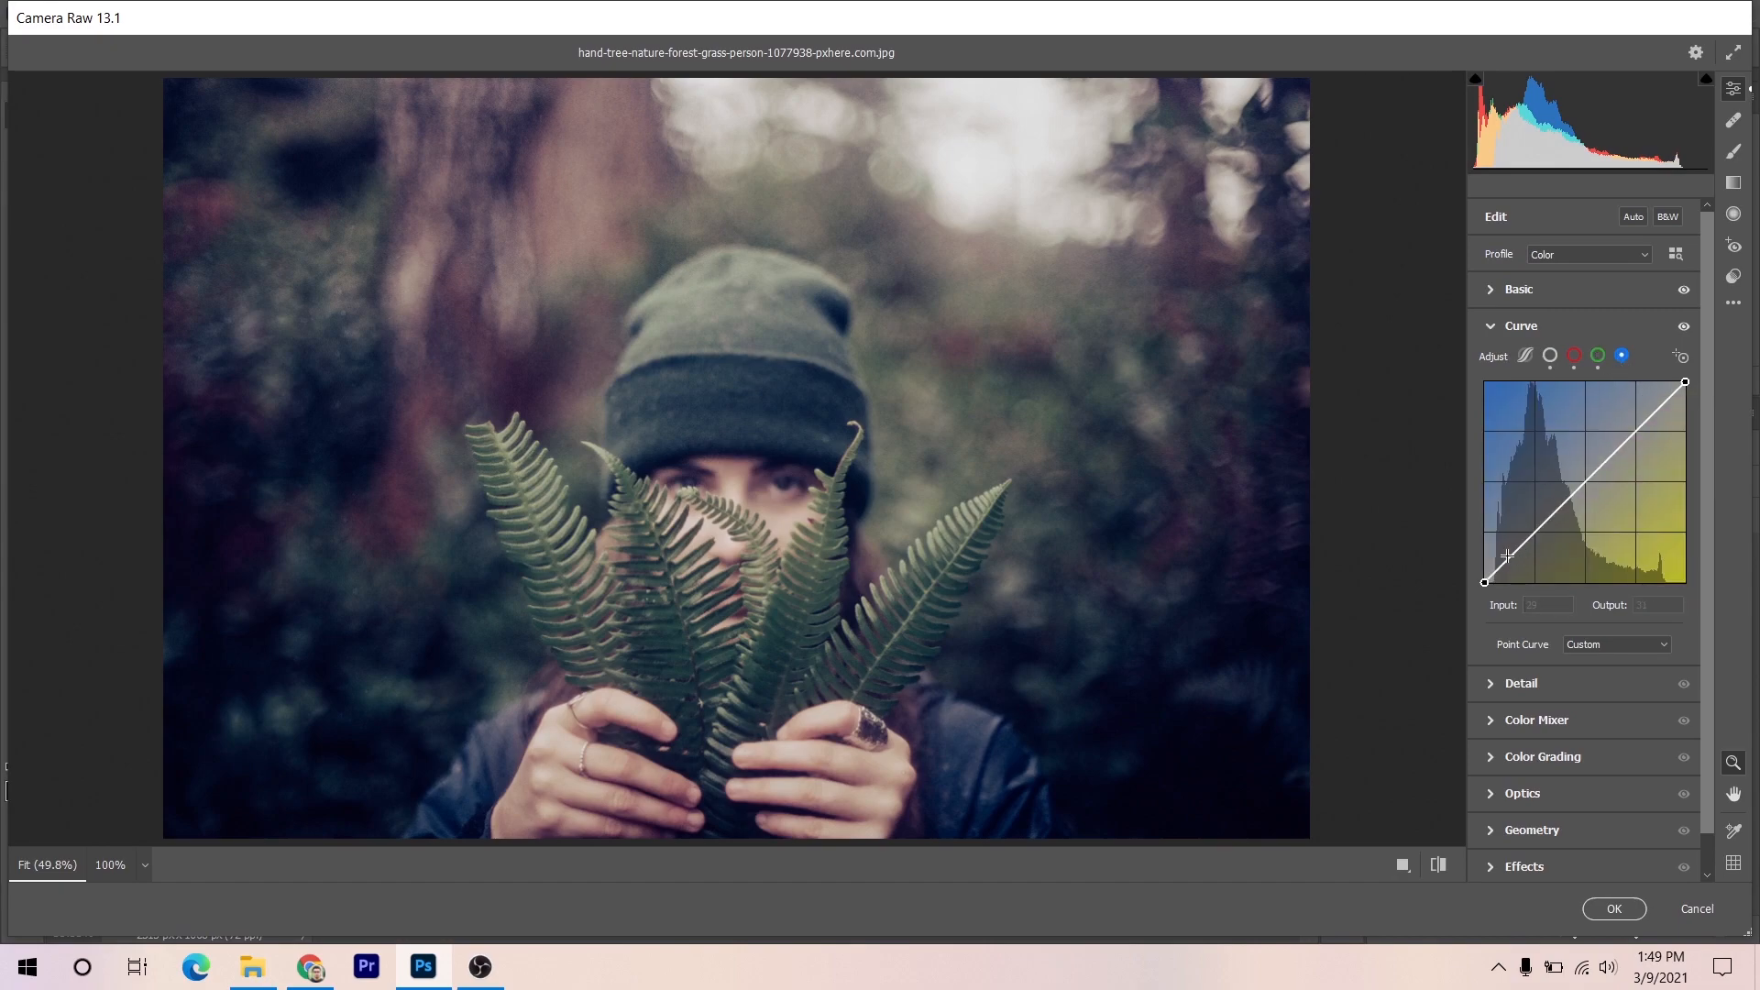
pyautogui.moveTo(1518, 548); pyautogui.dragTo(1518, 557)
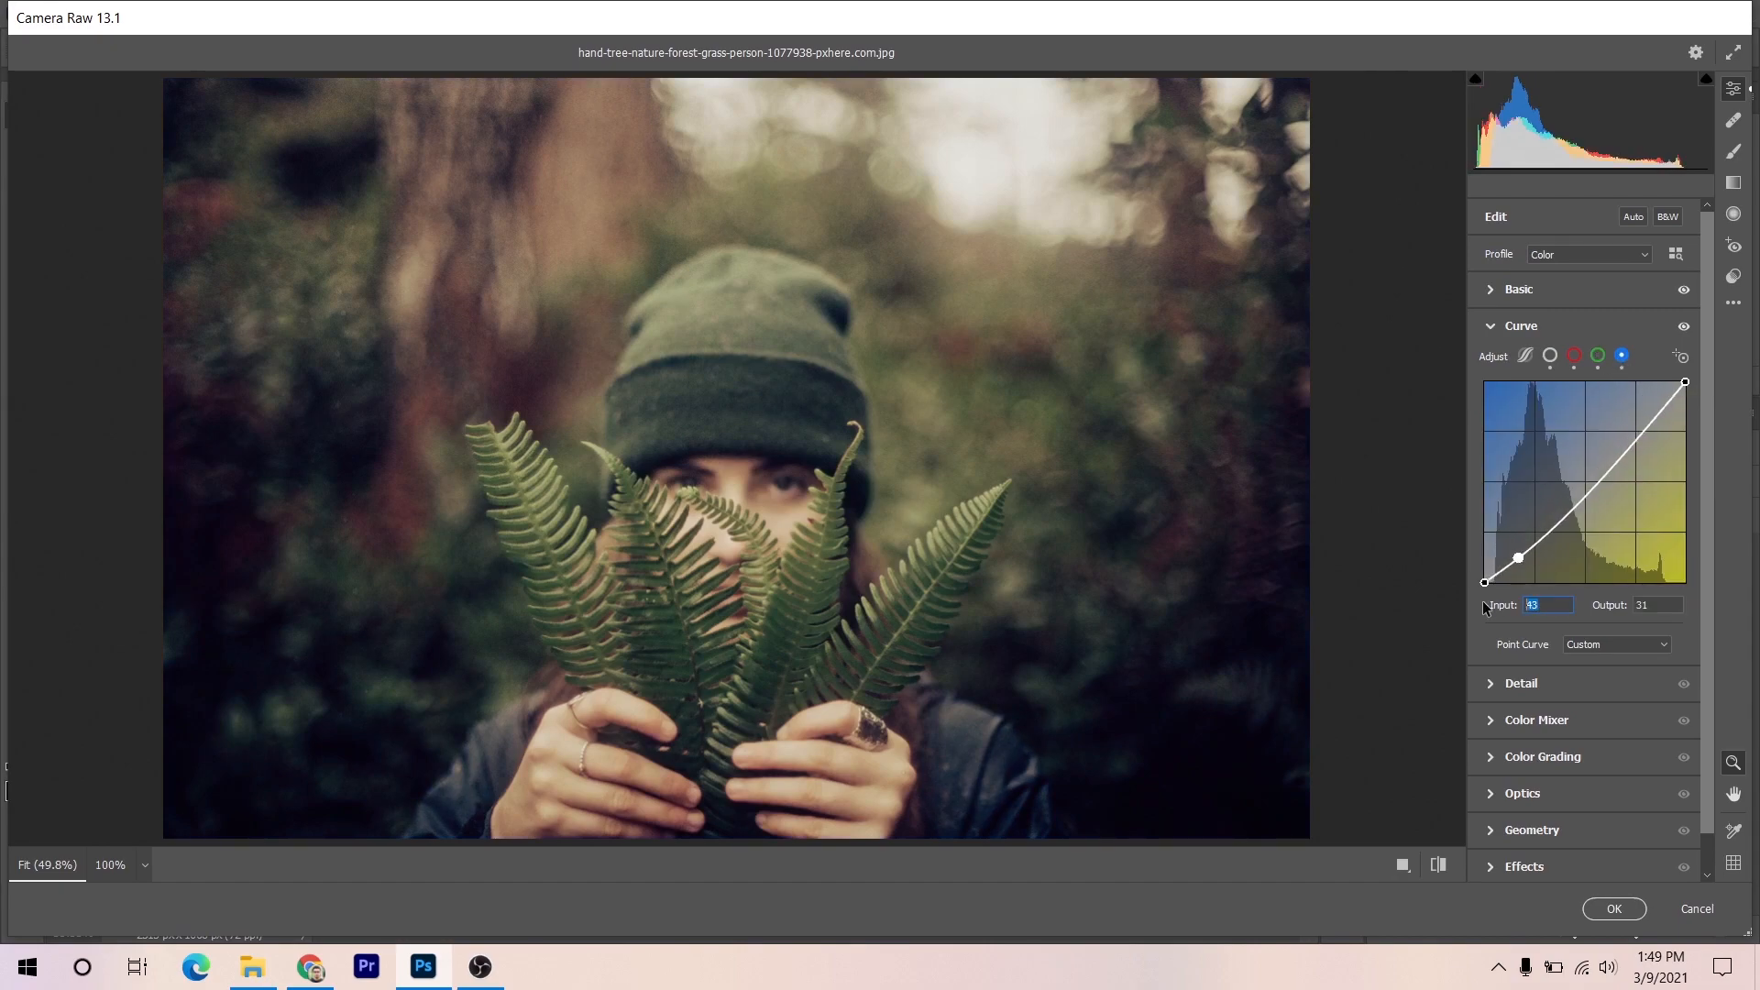
pyautogui.write('47')
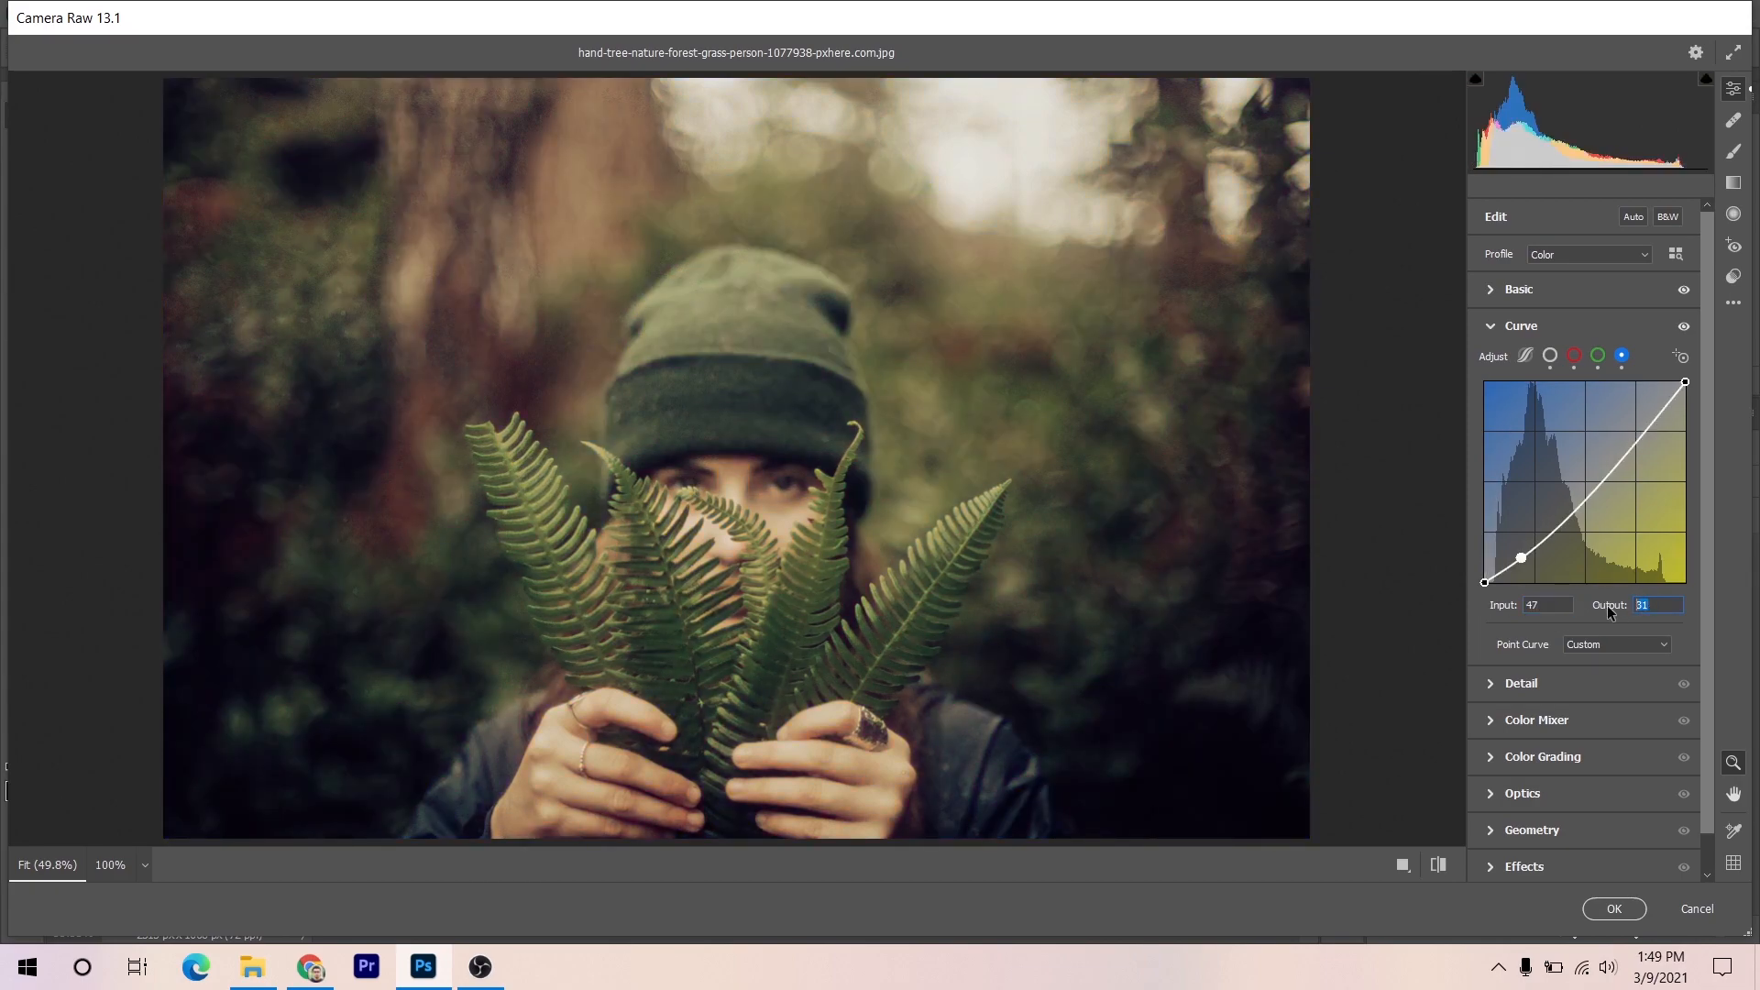
pyautogui.write('19')
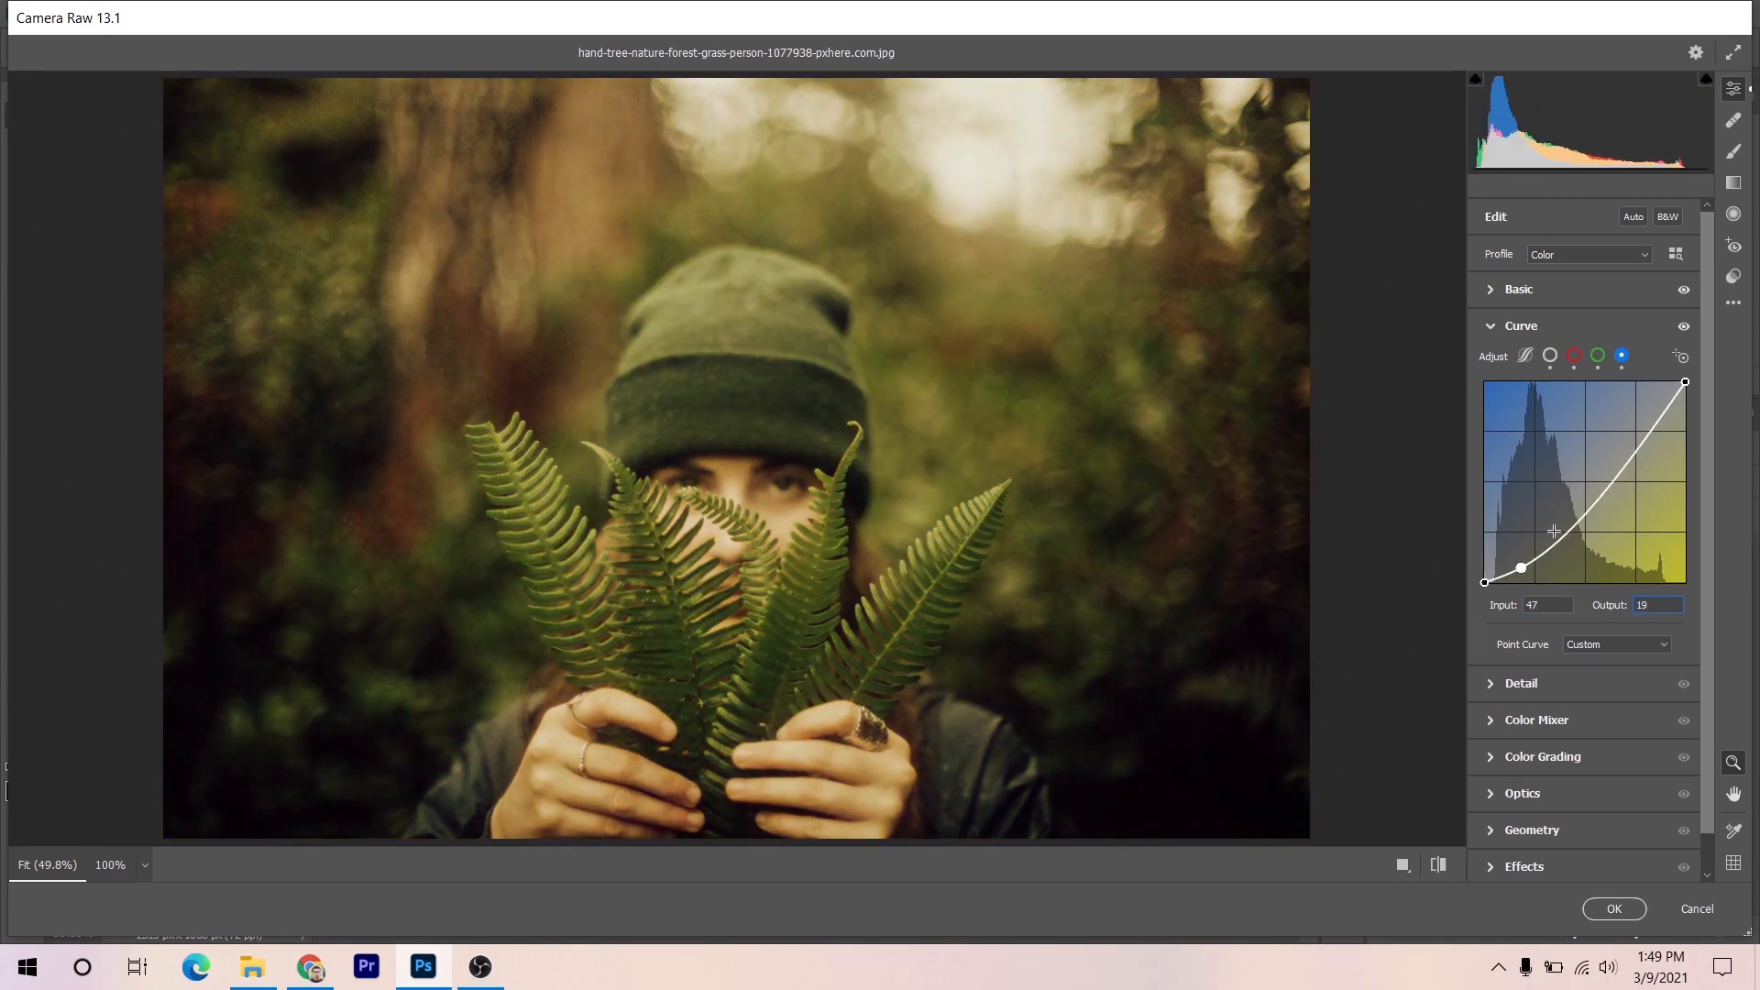
pyautogui.click(1553, 530)
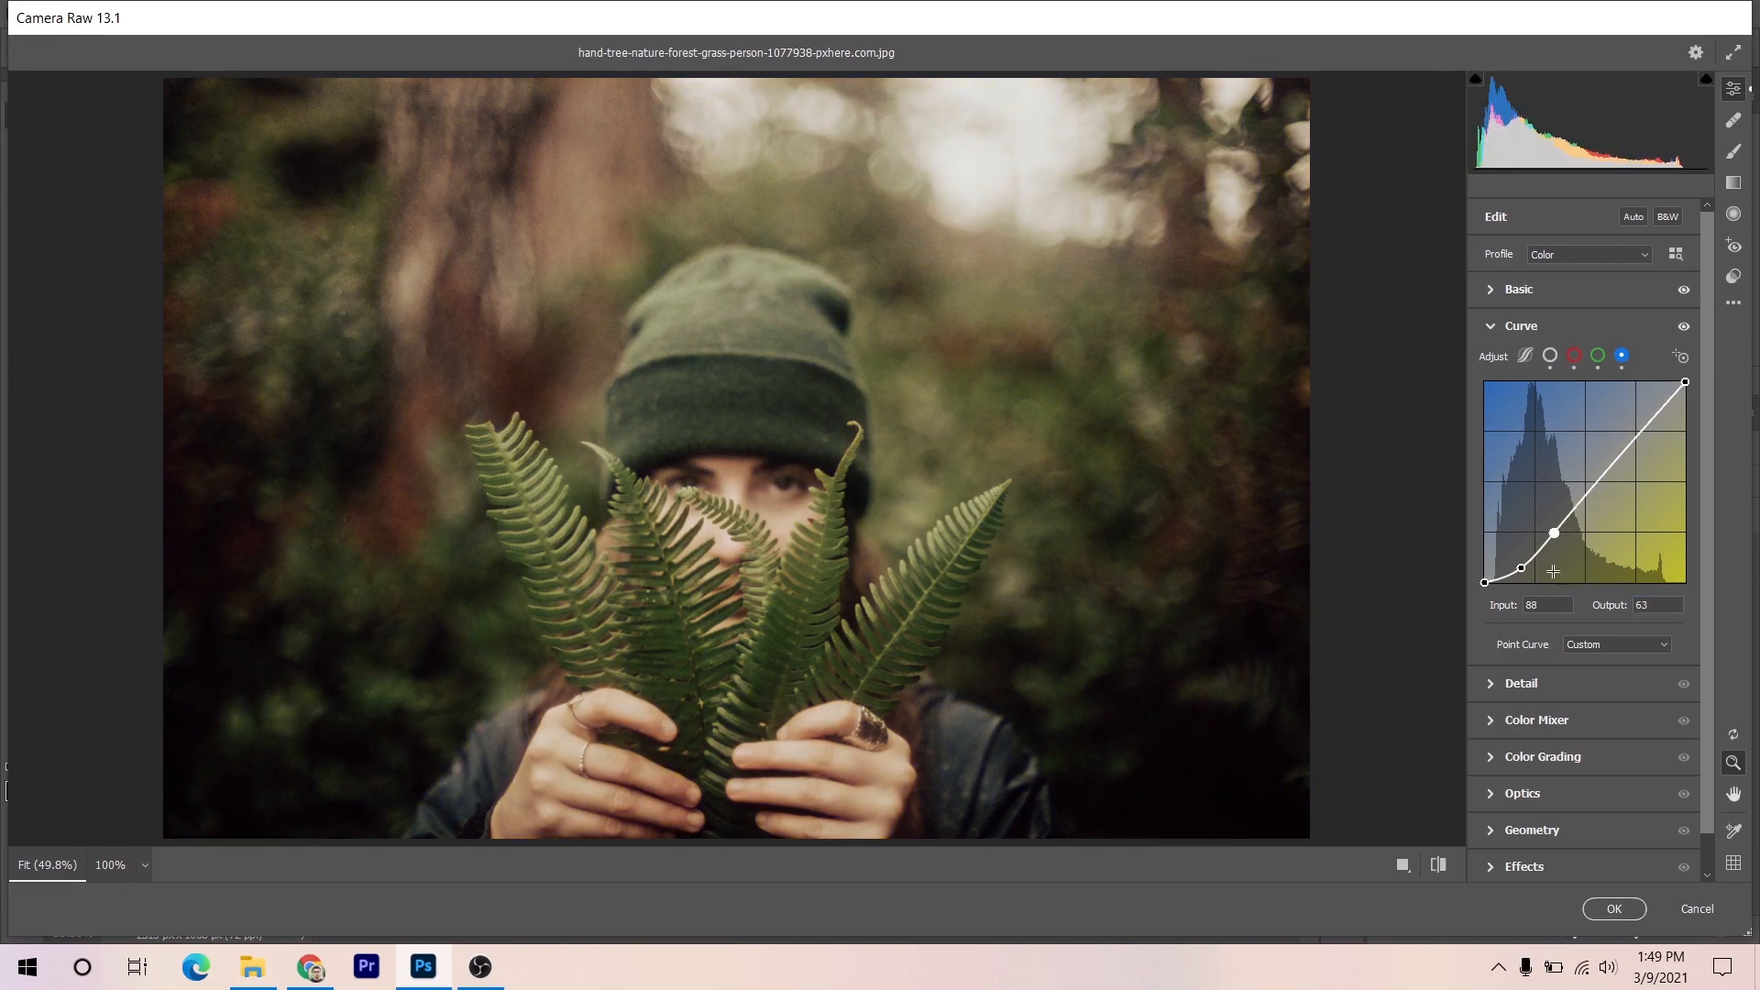
pyautogui.write('75')
pyautogui.click(1654, 604)
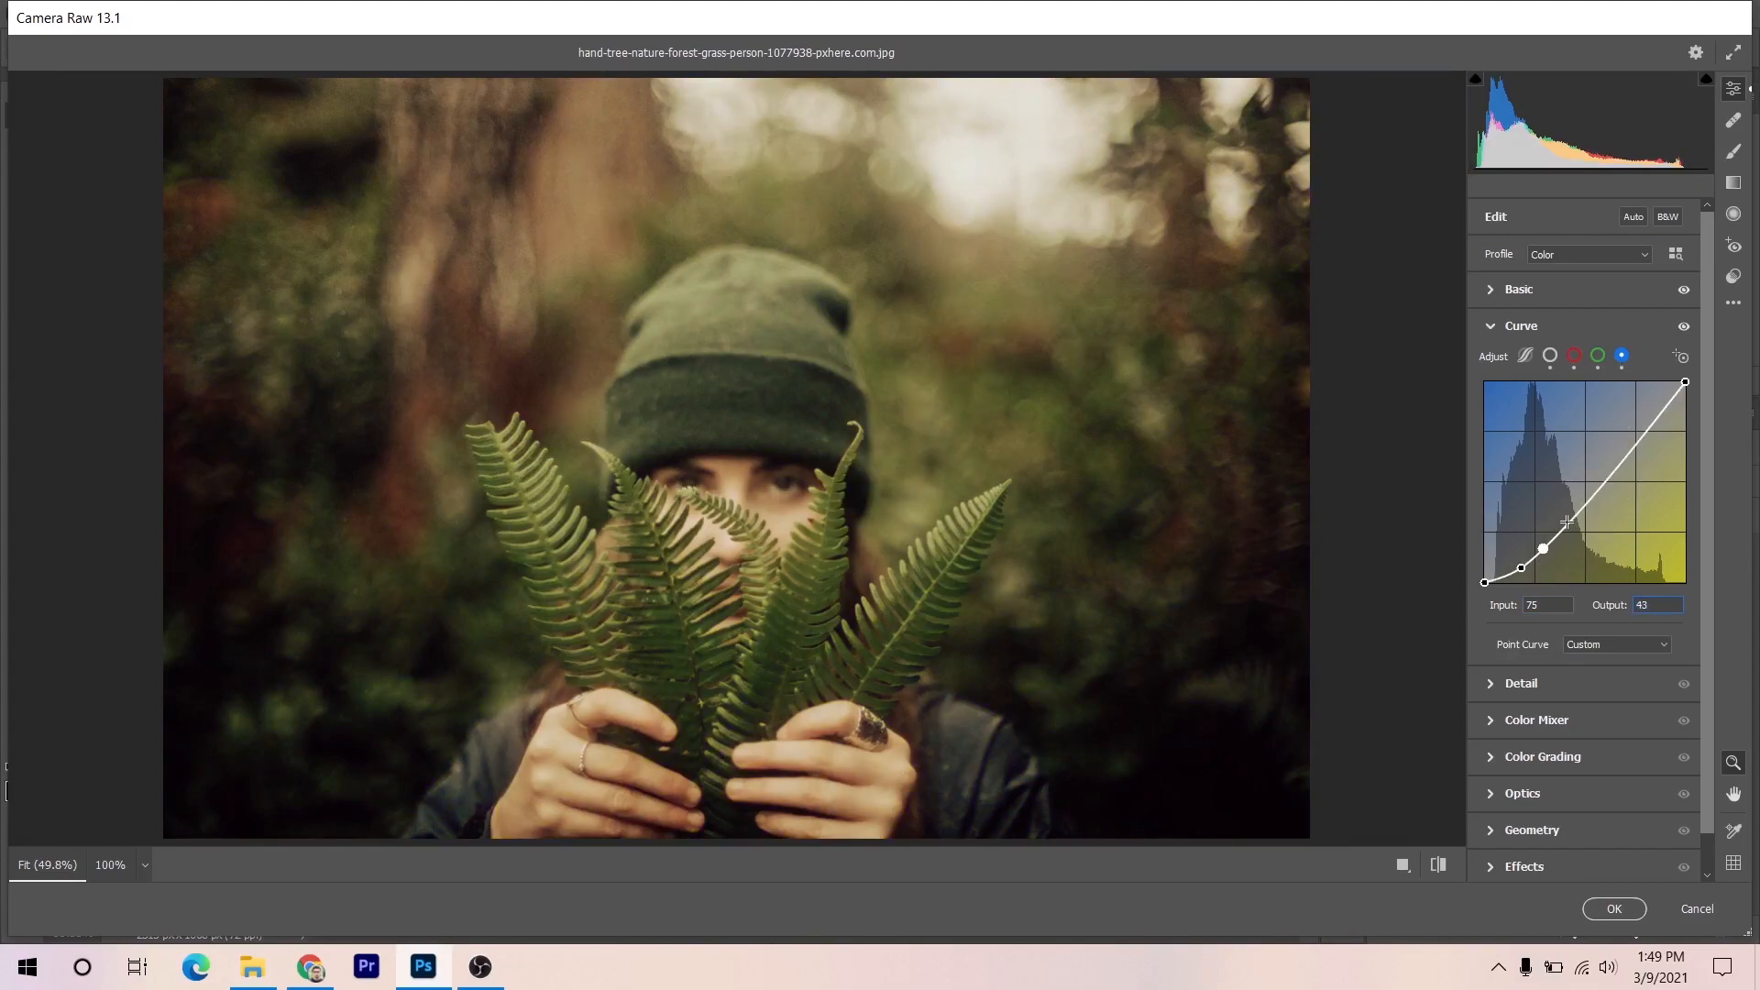
# - Add two midtone points to the blue curve: input 99, output 78, and input 114, output 108
pyautogui.click(1569, 519)
pyautogui.click(1523, 607)
pyautogui.write('99')
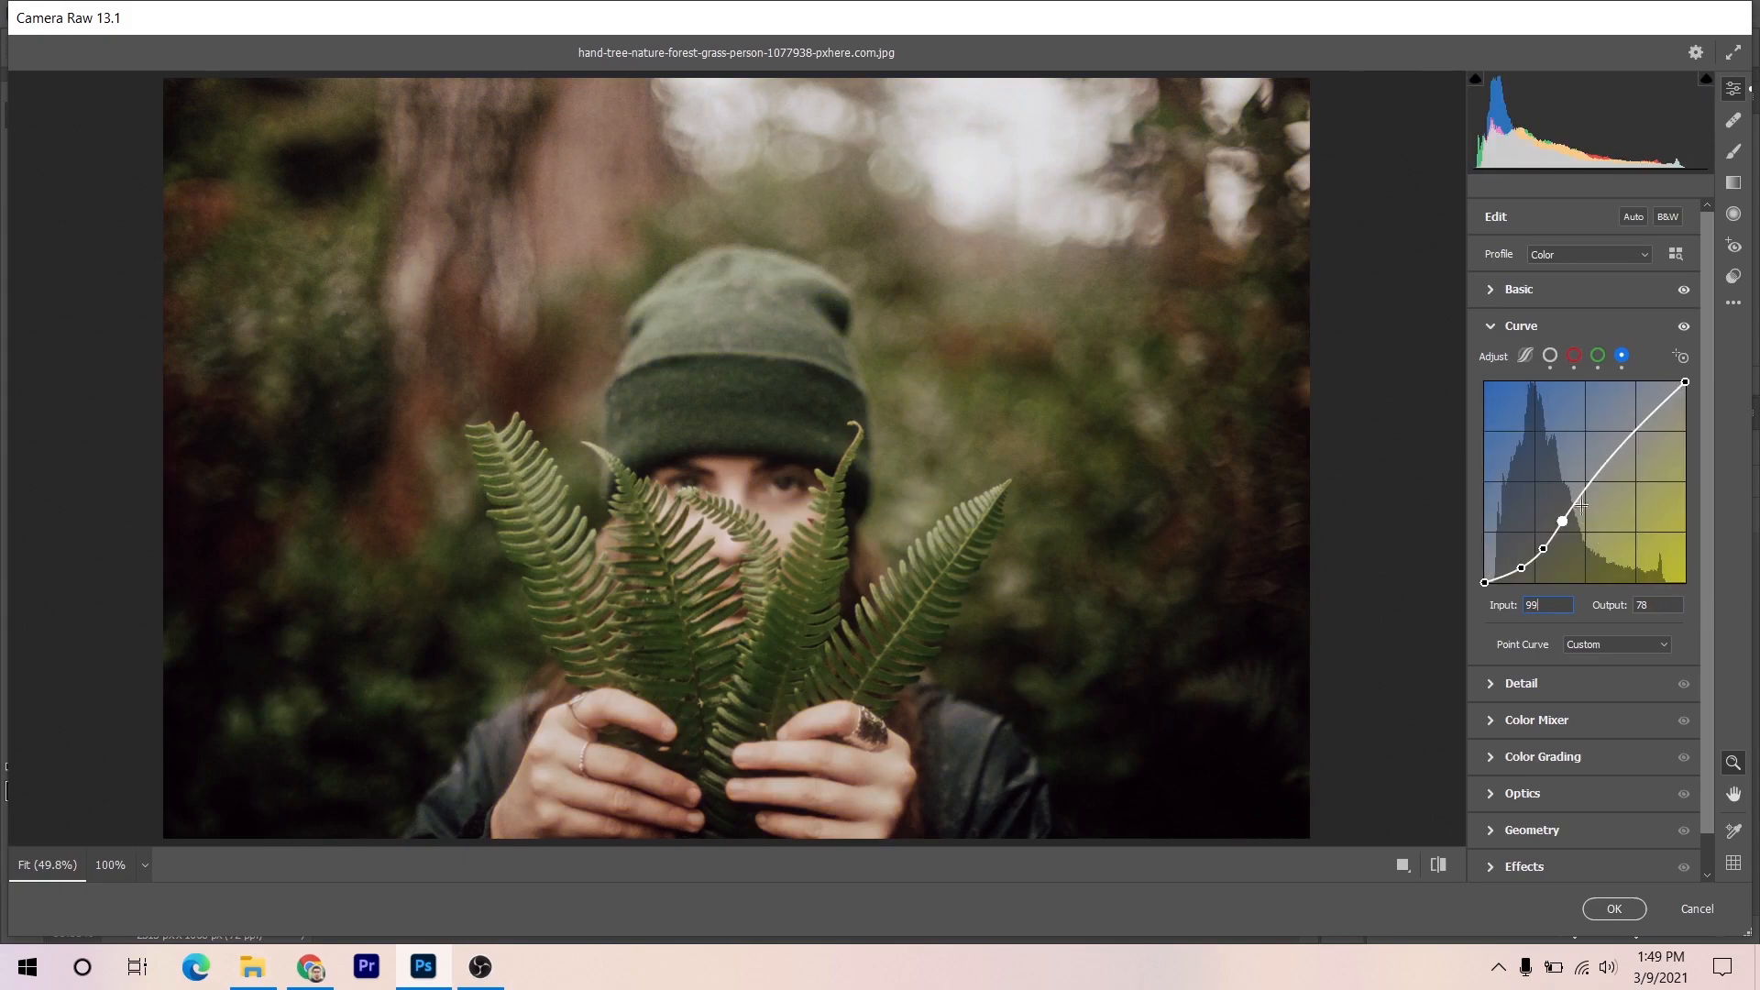
pyautogui.click(1592, 479)
pyautogui.click(1535, 605)
pyautogui.write('114')
pyautogui.press('Tab')
pyautogui.write('108')
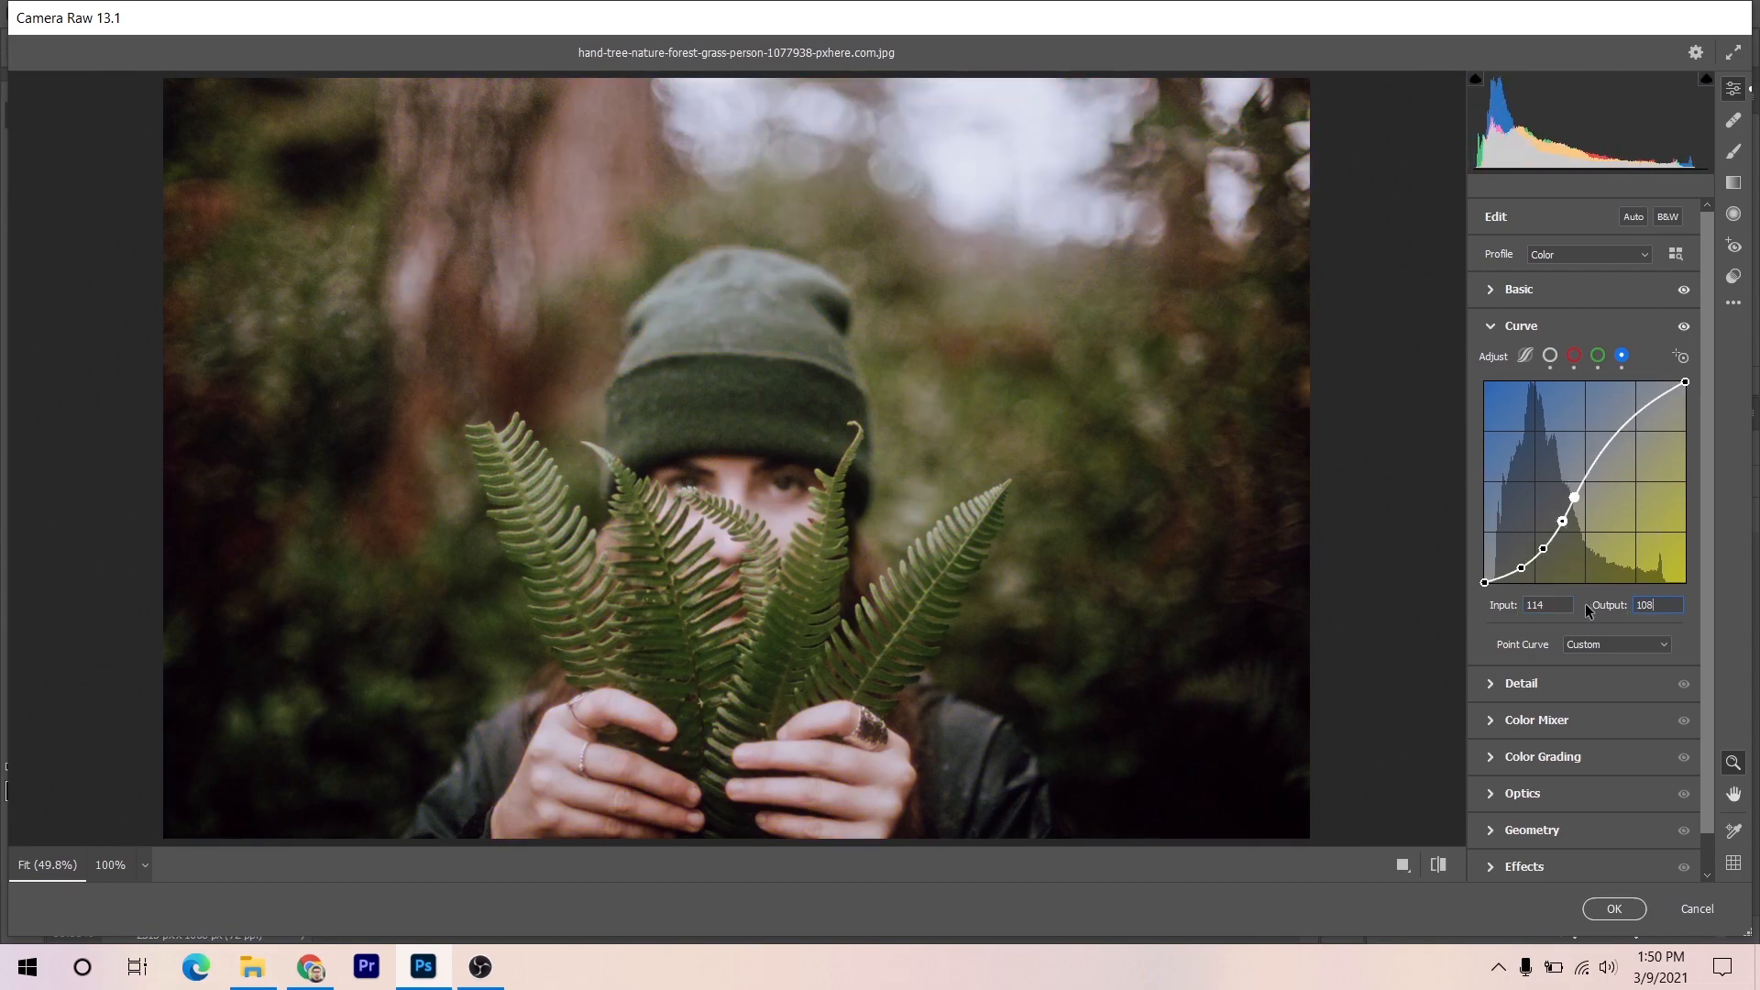
# - Add two brighter points to the blue curve: input 148, output 157, and input 176, output 187
pyautogui.click(1591, 465)
pyautogui.click(1535, 605)
pyautogui.write('148')
pyautogui.press('Tab')
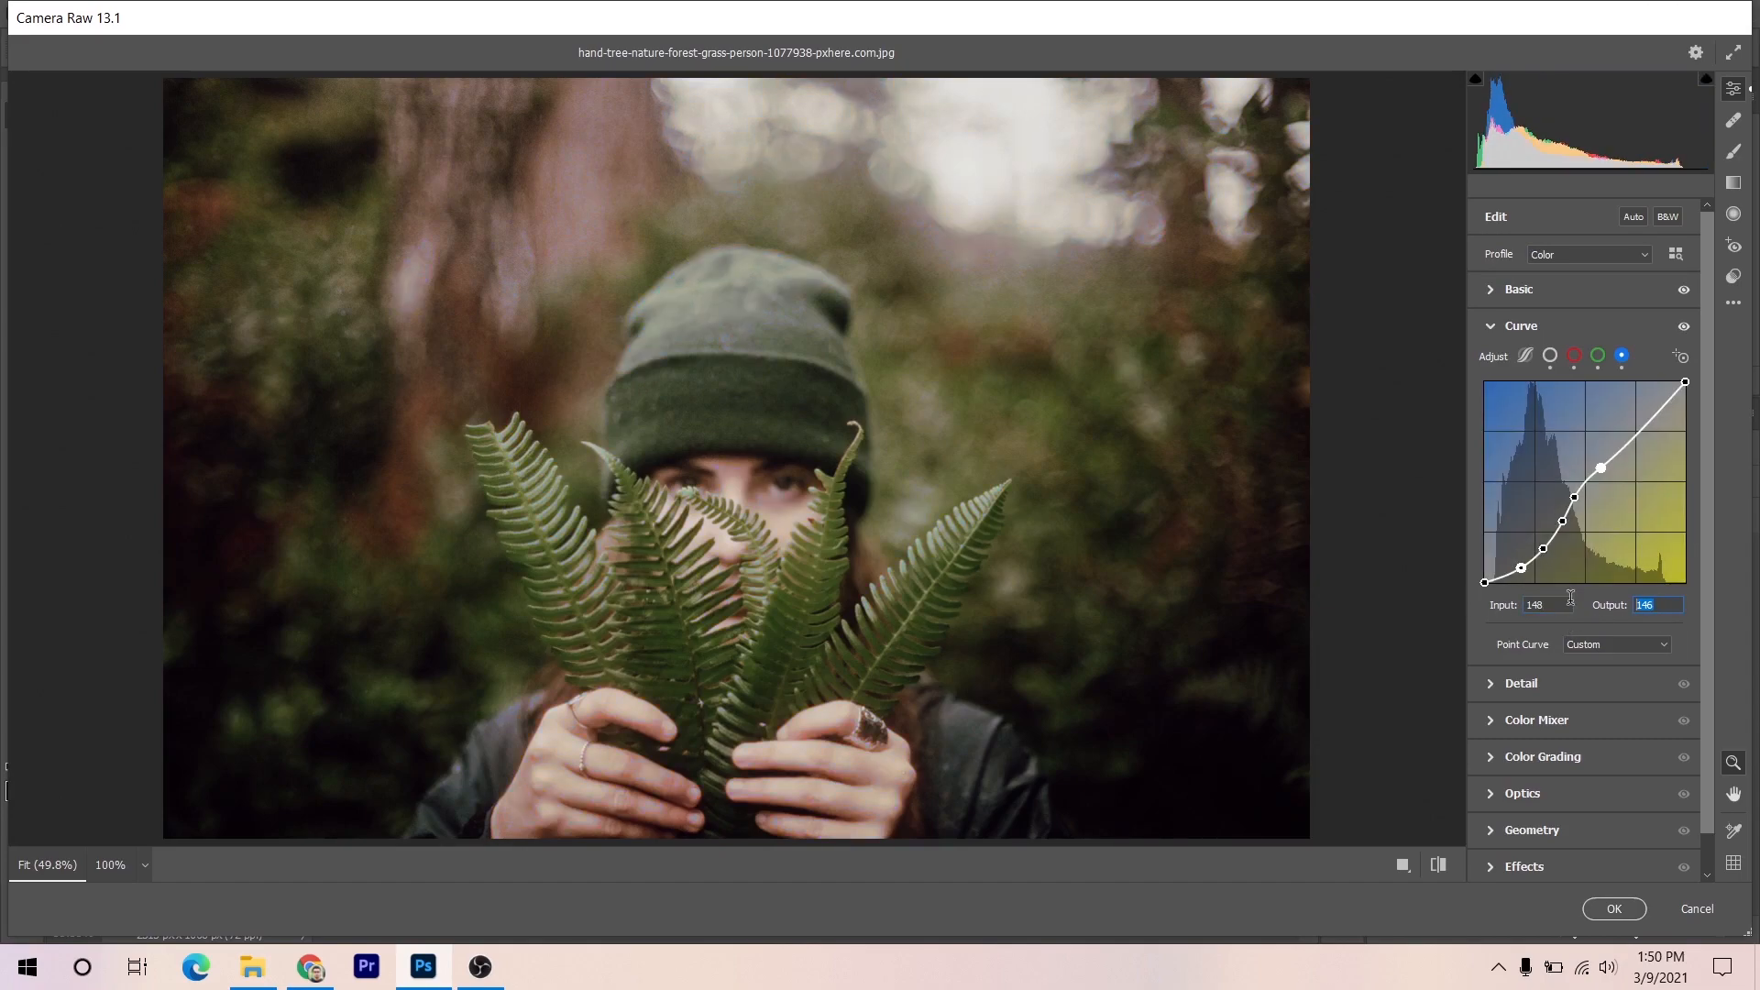
pyautogui.write('157')
pyautogui.click(1630, 429)
pyautogui.click(1549, 607)
pyautogui.write('176')
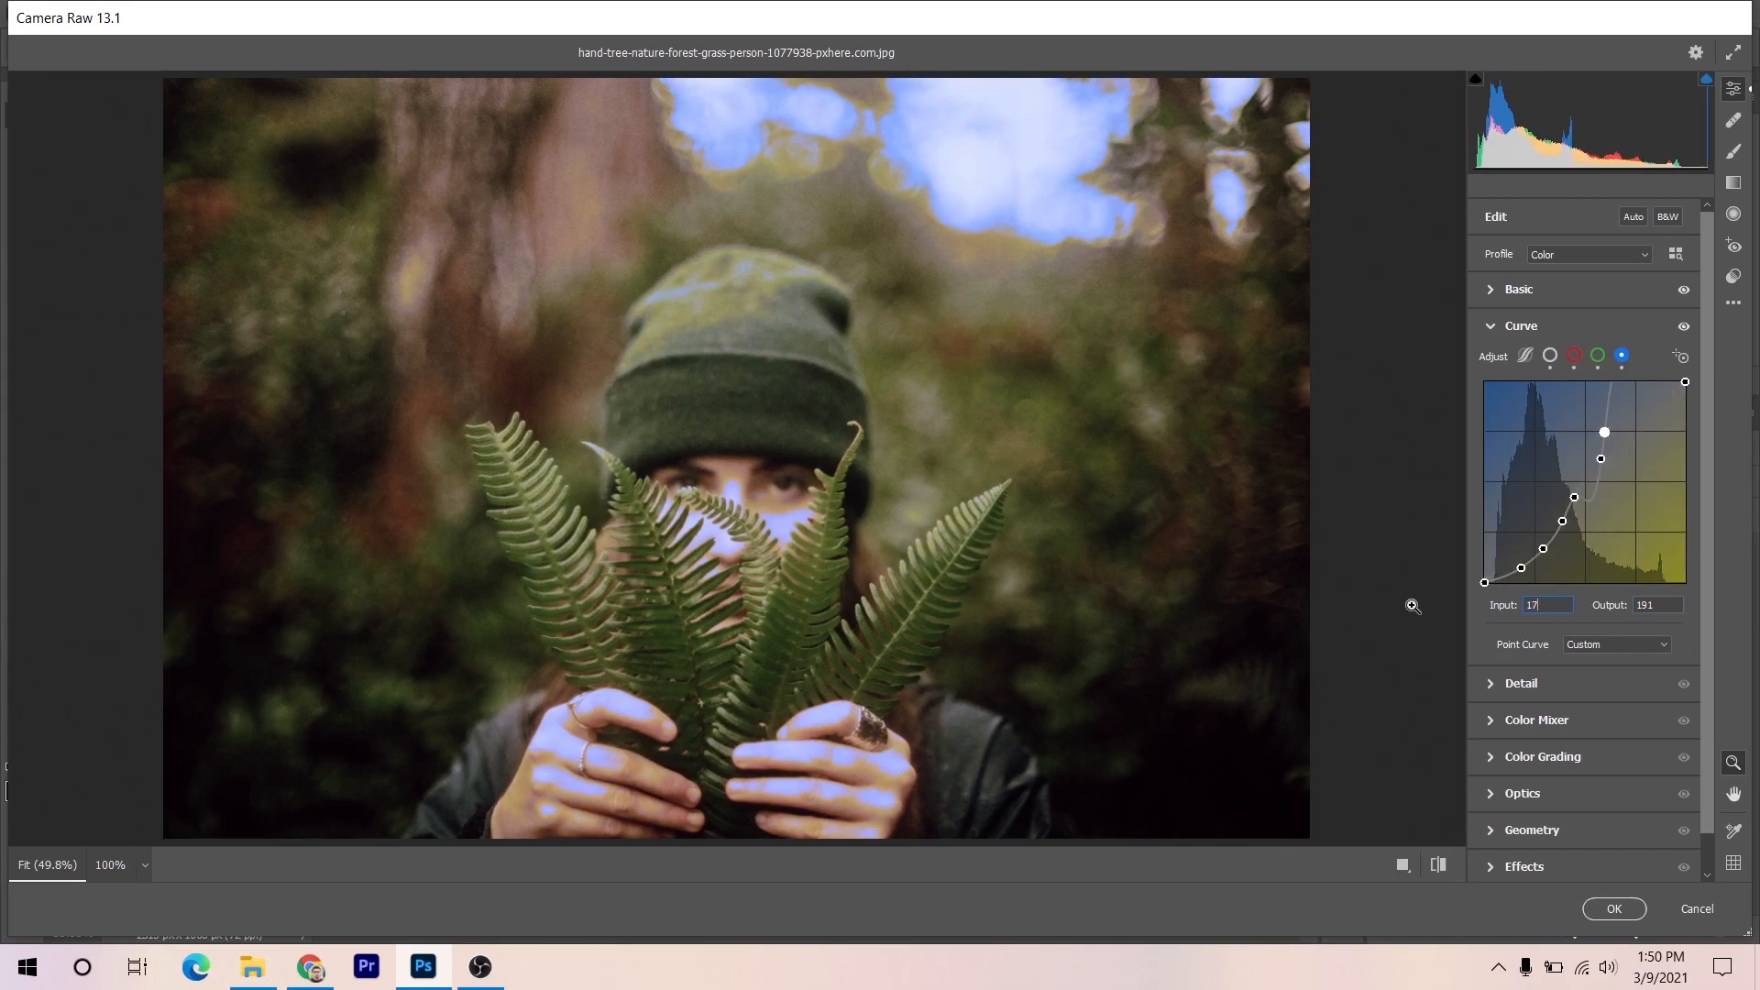
pyautogui.press('Tab')
pyautogui.write('187')
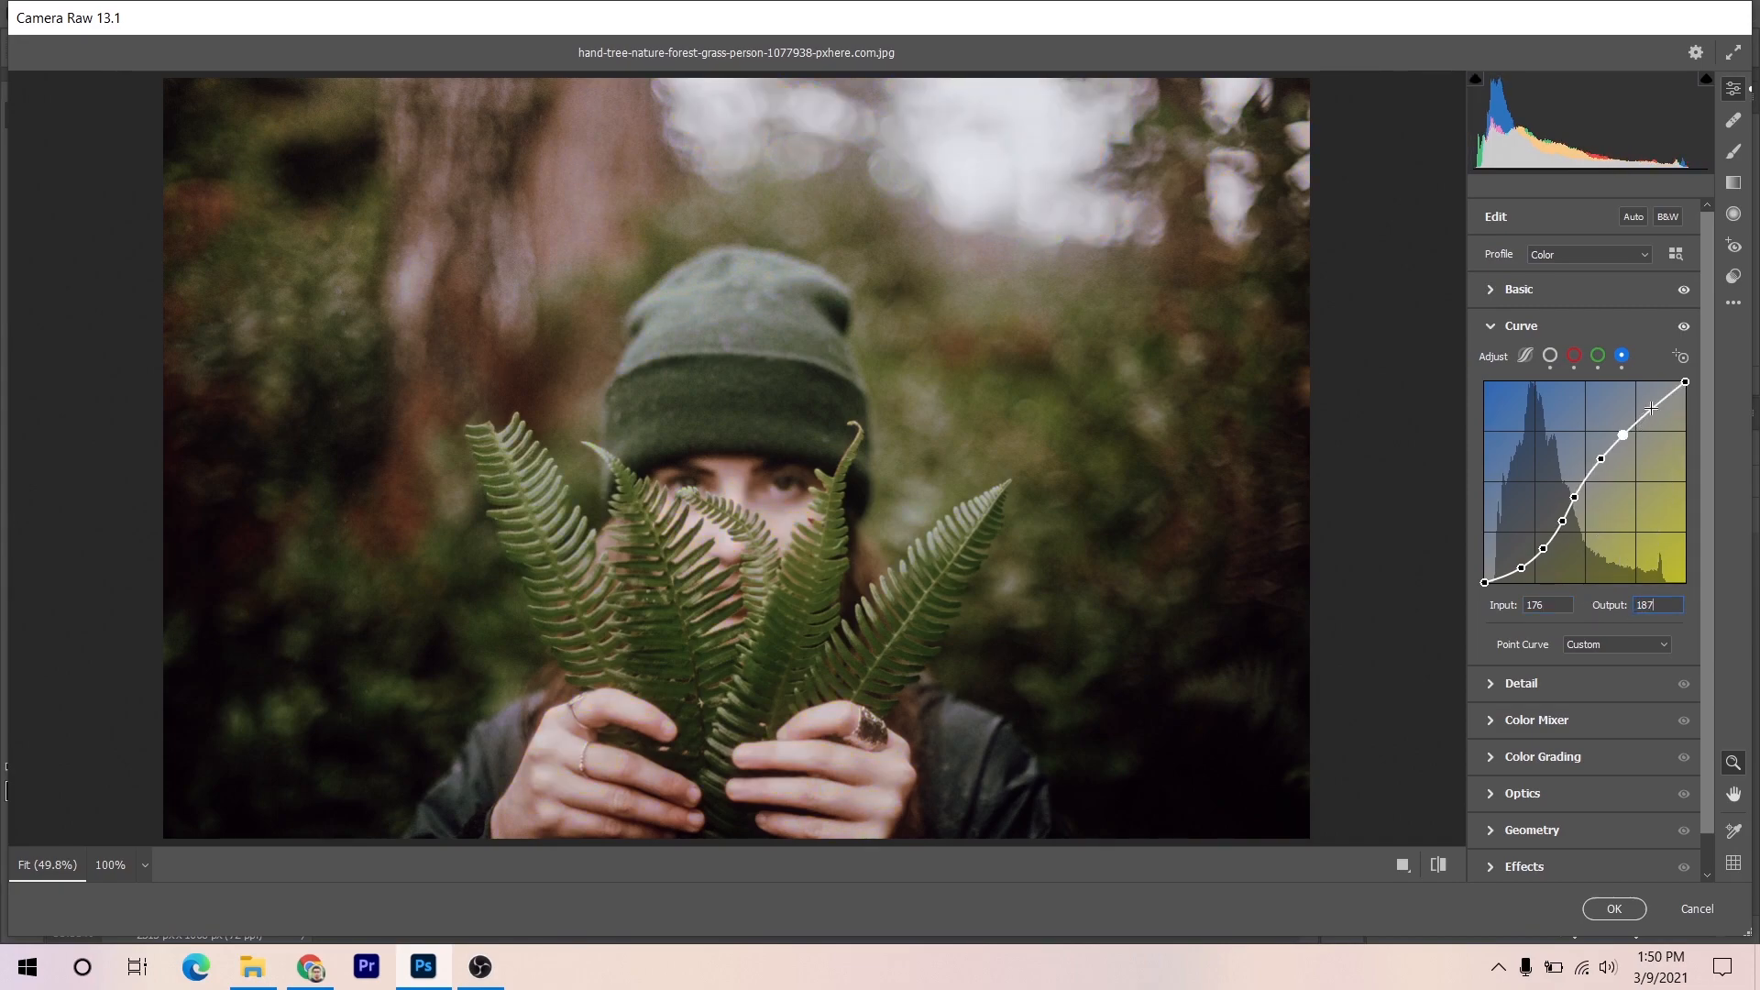
# - Add a highlight point to the blue curve at input 221, output 228, and review the other channels' curves
pyautogui.click(1650, 406)
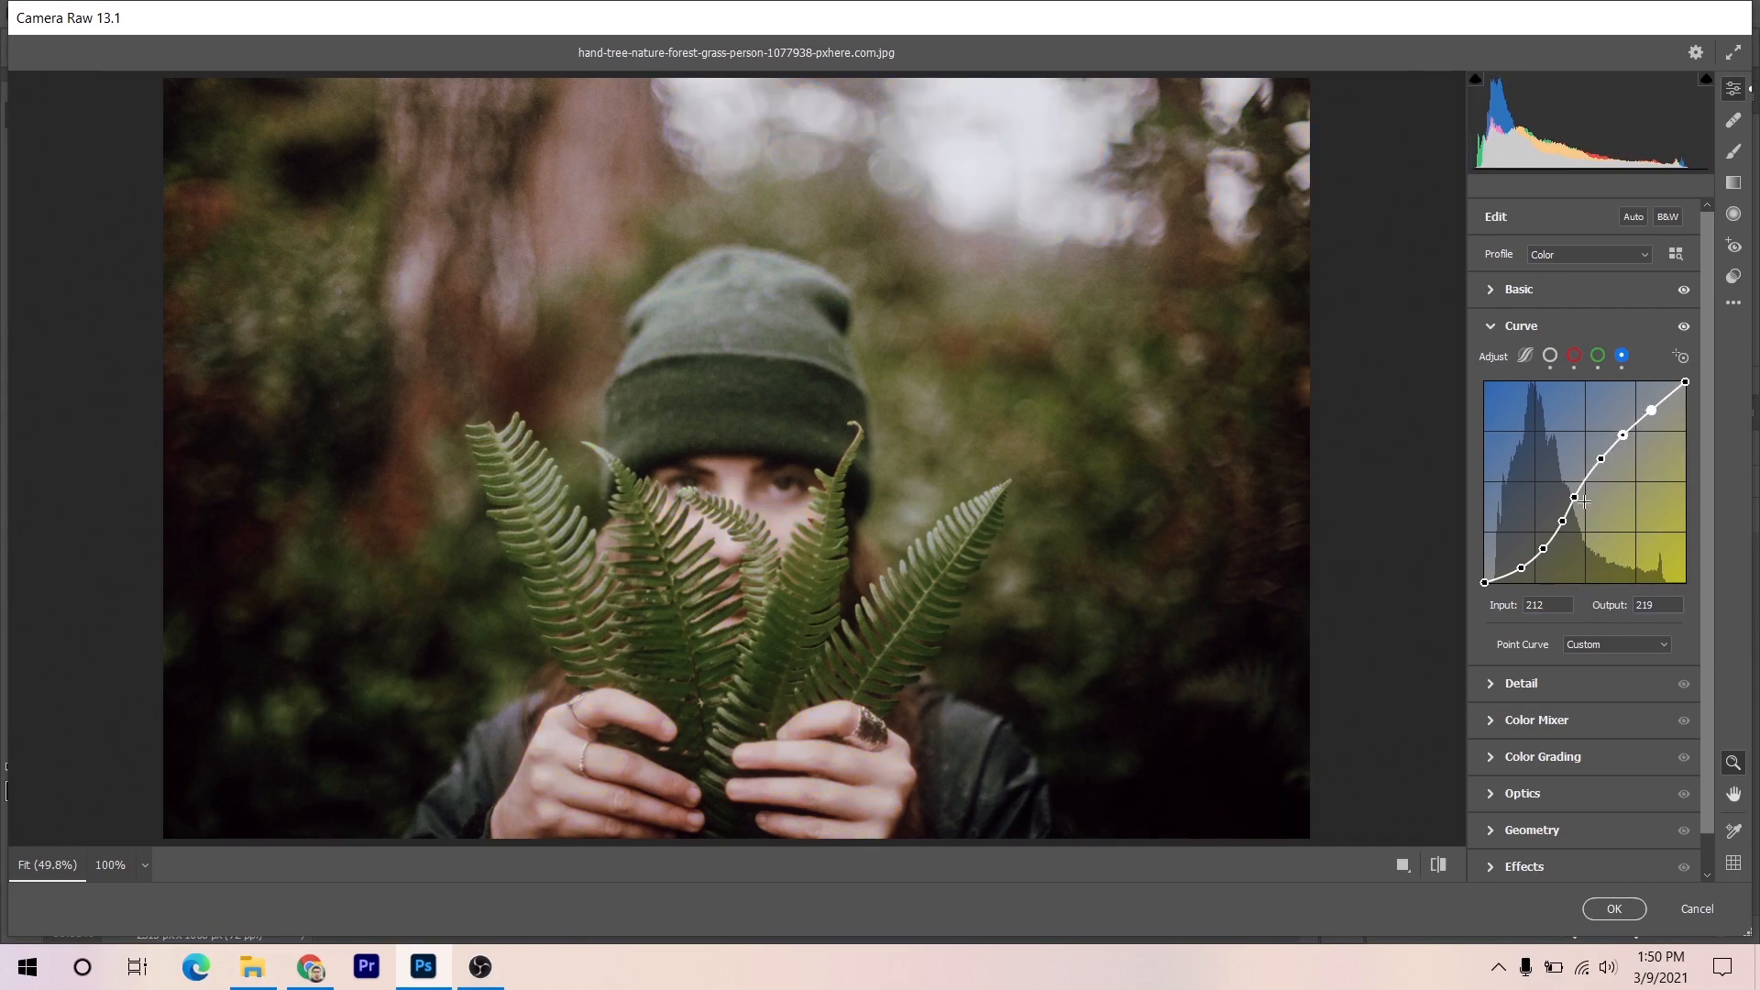
pyautogui.click(1549, 606)
pyautogui.write('221')
pyautogui.press('Tab')
pyautogui.write('228')
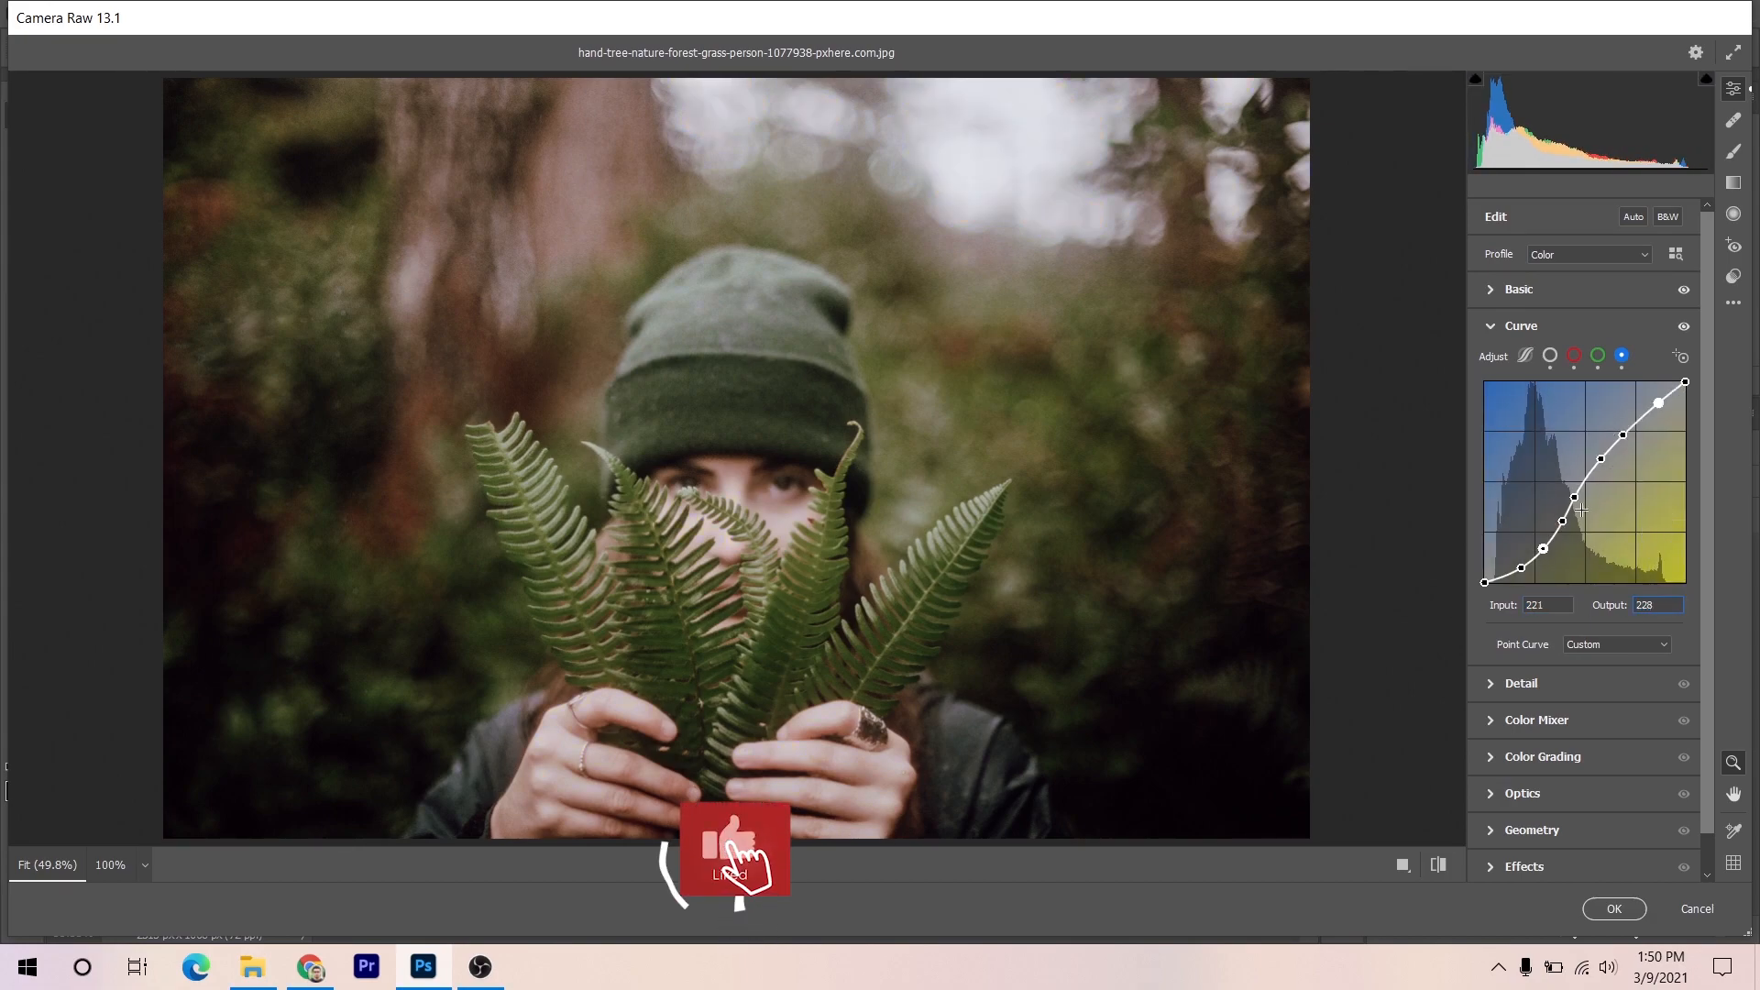
pyautogui.click(1596, 356)
pyautogui.click(1576, 355)
pyautogui.click(1553, 357)
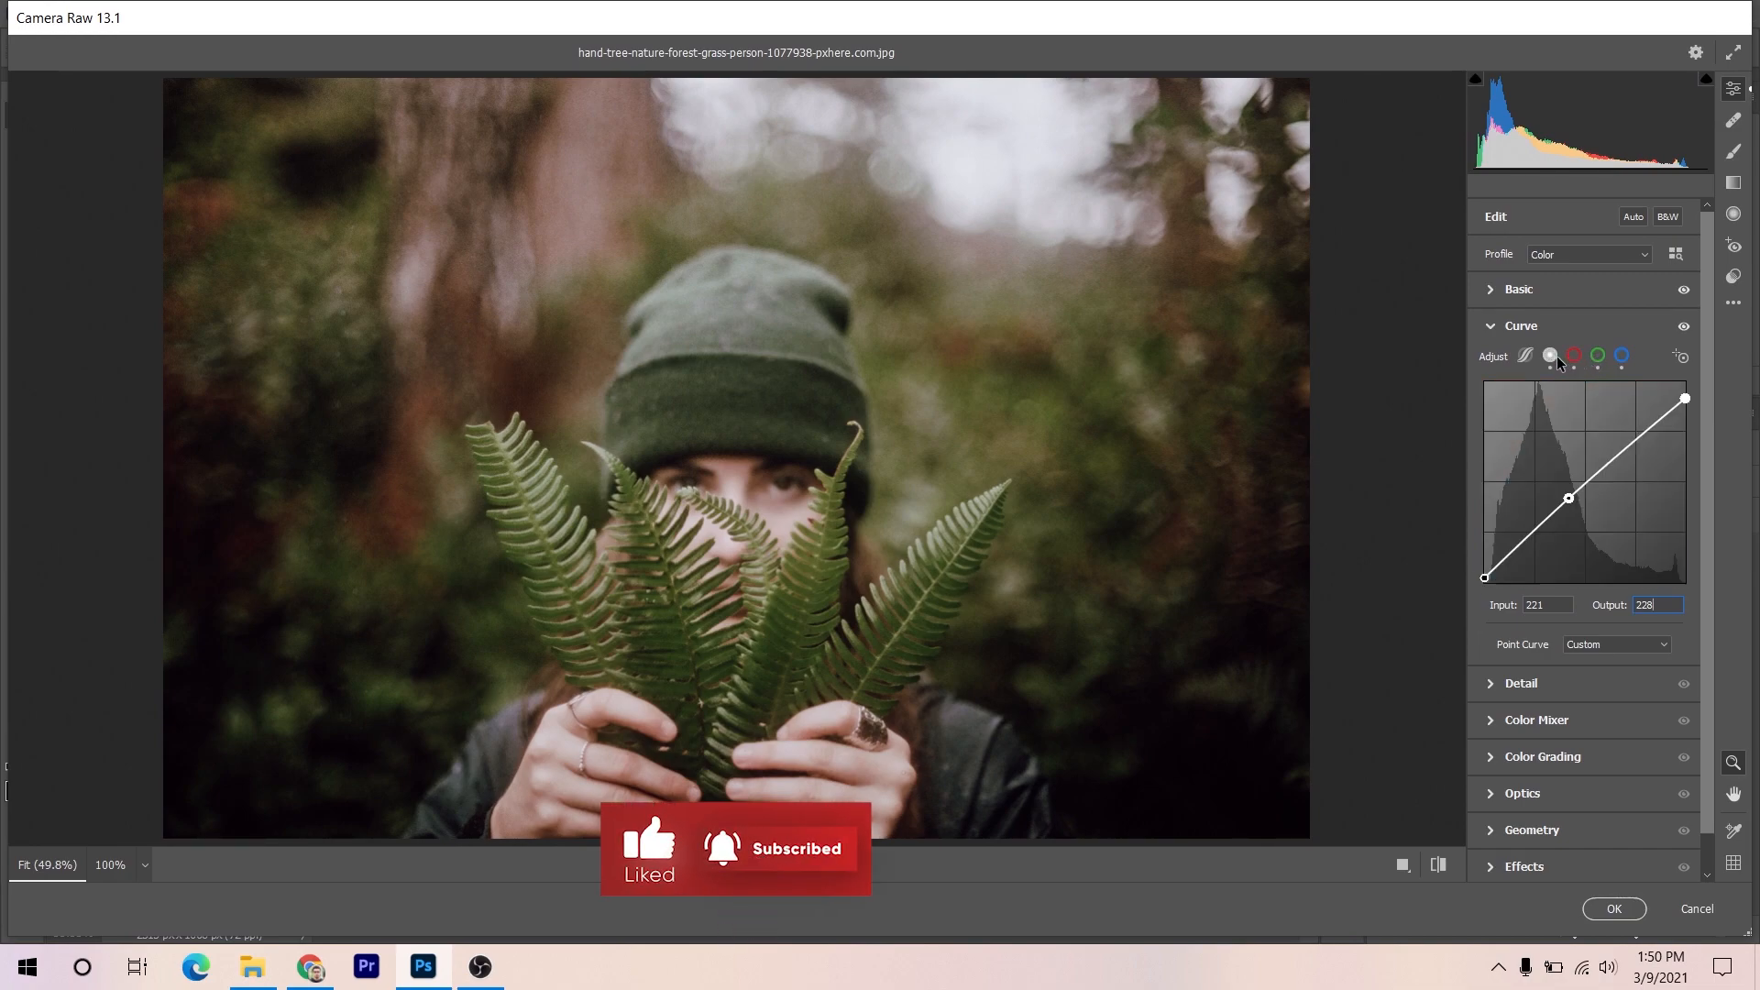
# - Set Sharpening to 20 and apply light Color Noise Reduction in the detail settings
pyautogui.click(1522, 687)
pyautogui.moveTo(1487, 406); pyautogui.dragTo(1513, 410)
pyautogui.click(1526, 624)
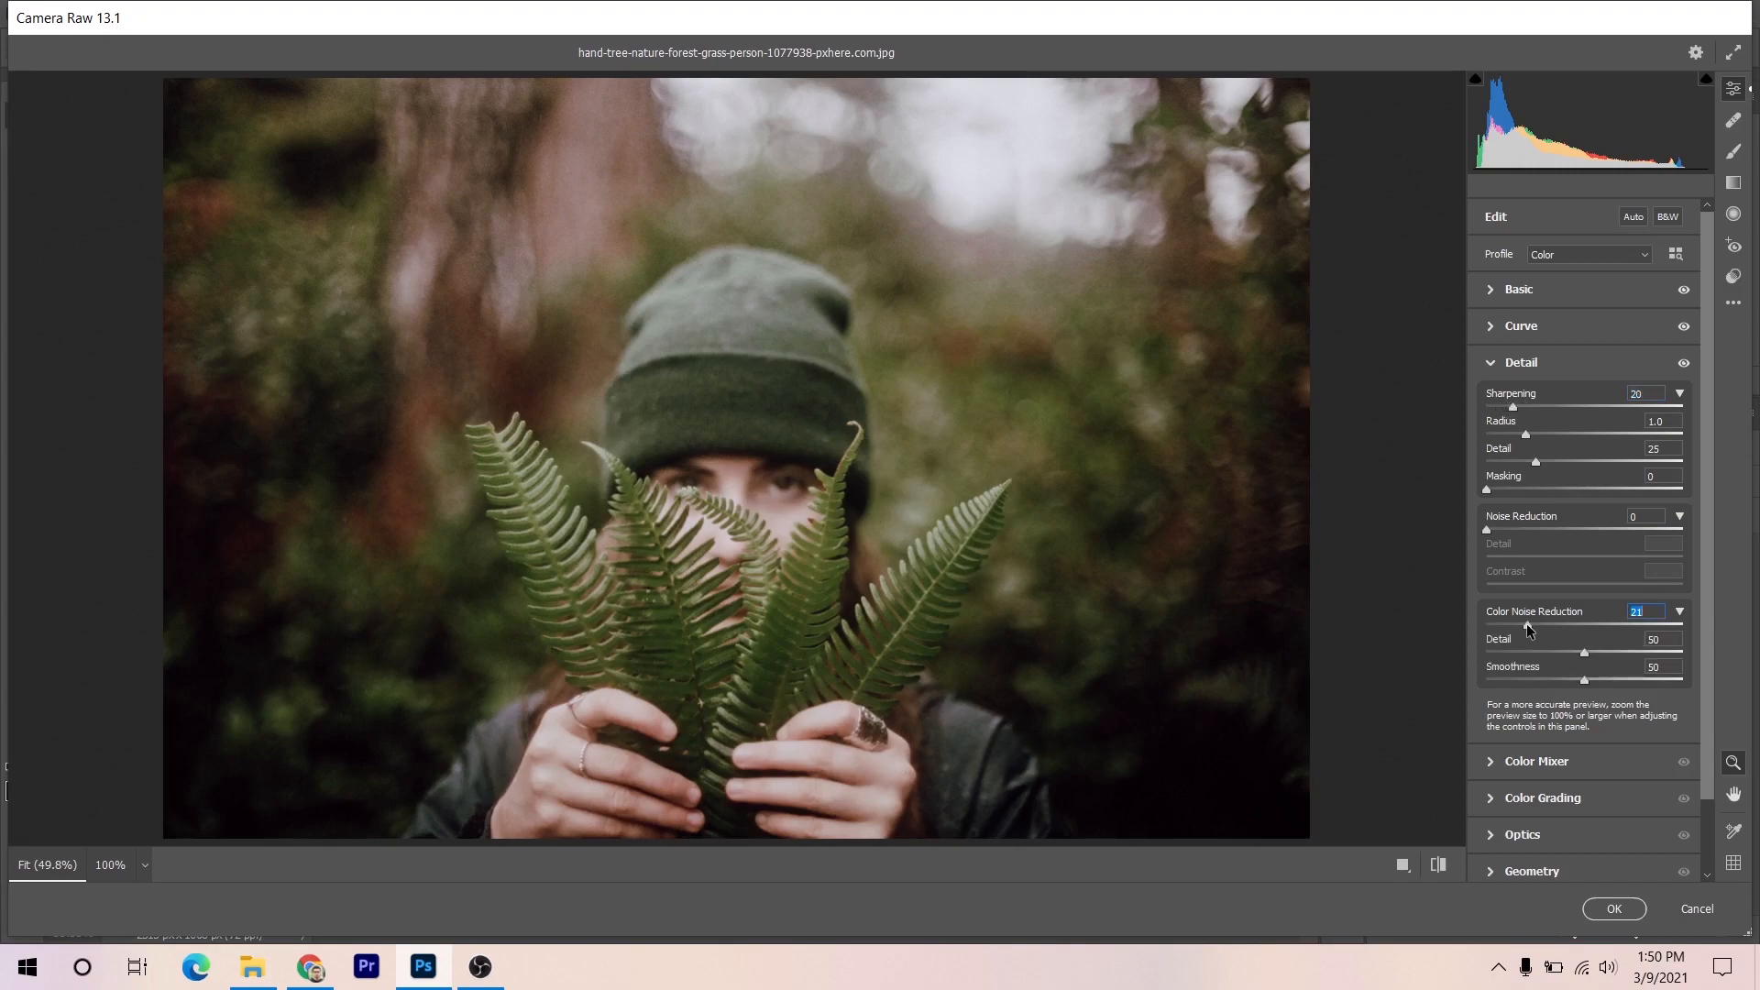
pyautogui.moveTo(1533, 624); pyautogui.dragTo(1535, 624)
# - Shift the Color Mixer hues: Reds +33, Oranges +10, Yellows -52, Greens +20, Aquas -20 and Blues -50
pyautogui.scroll(-1, 1516, 660)
pyautogui.click(1521, 680)
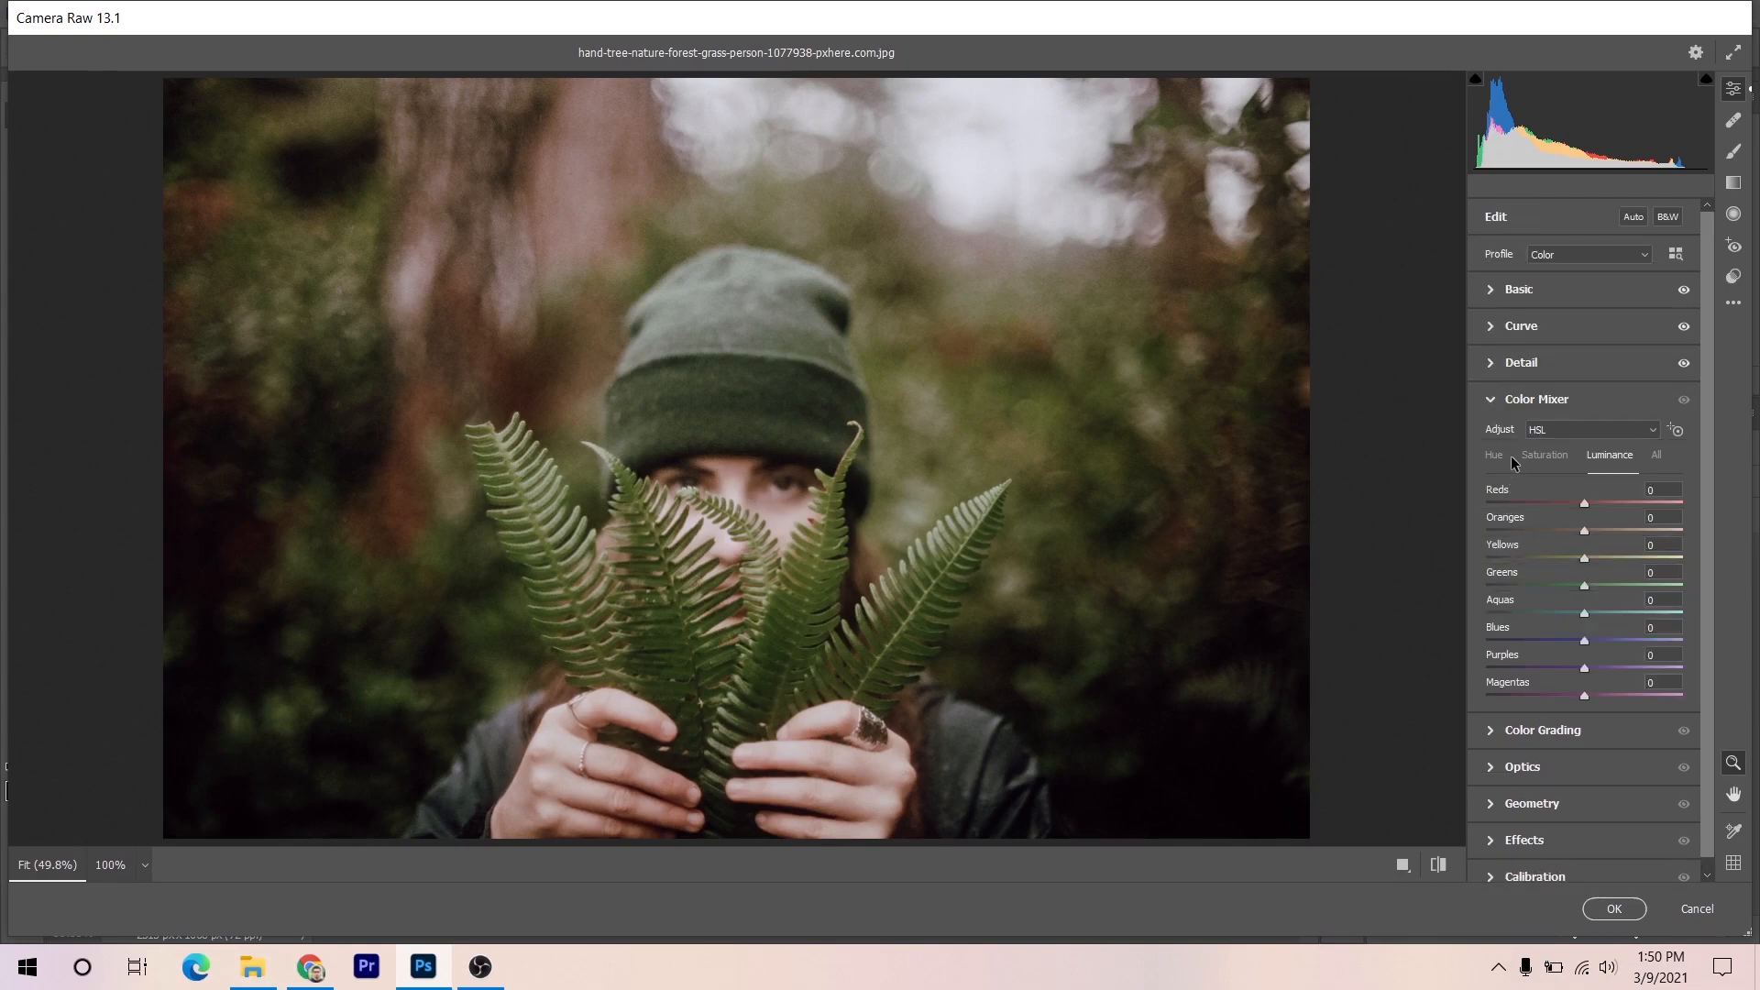
pyautogui.click(1501, 454)
pyautogui.moveTo(1583, 502); pyautogui.dragTo(1596, 500)
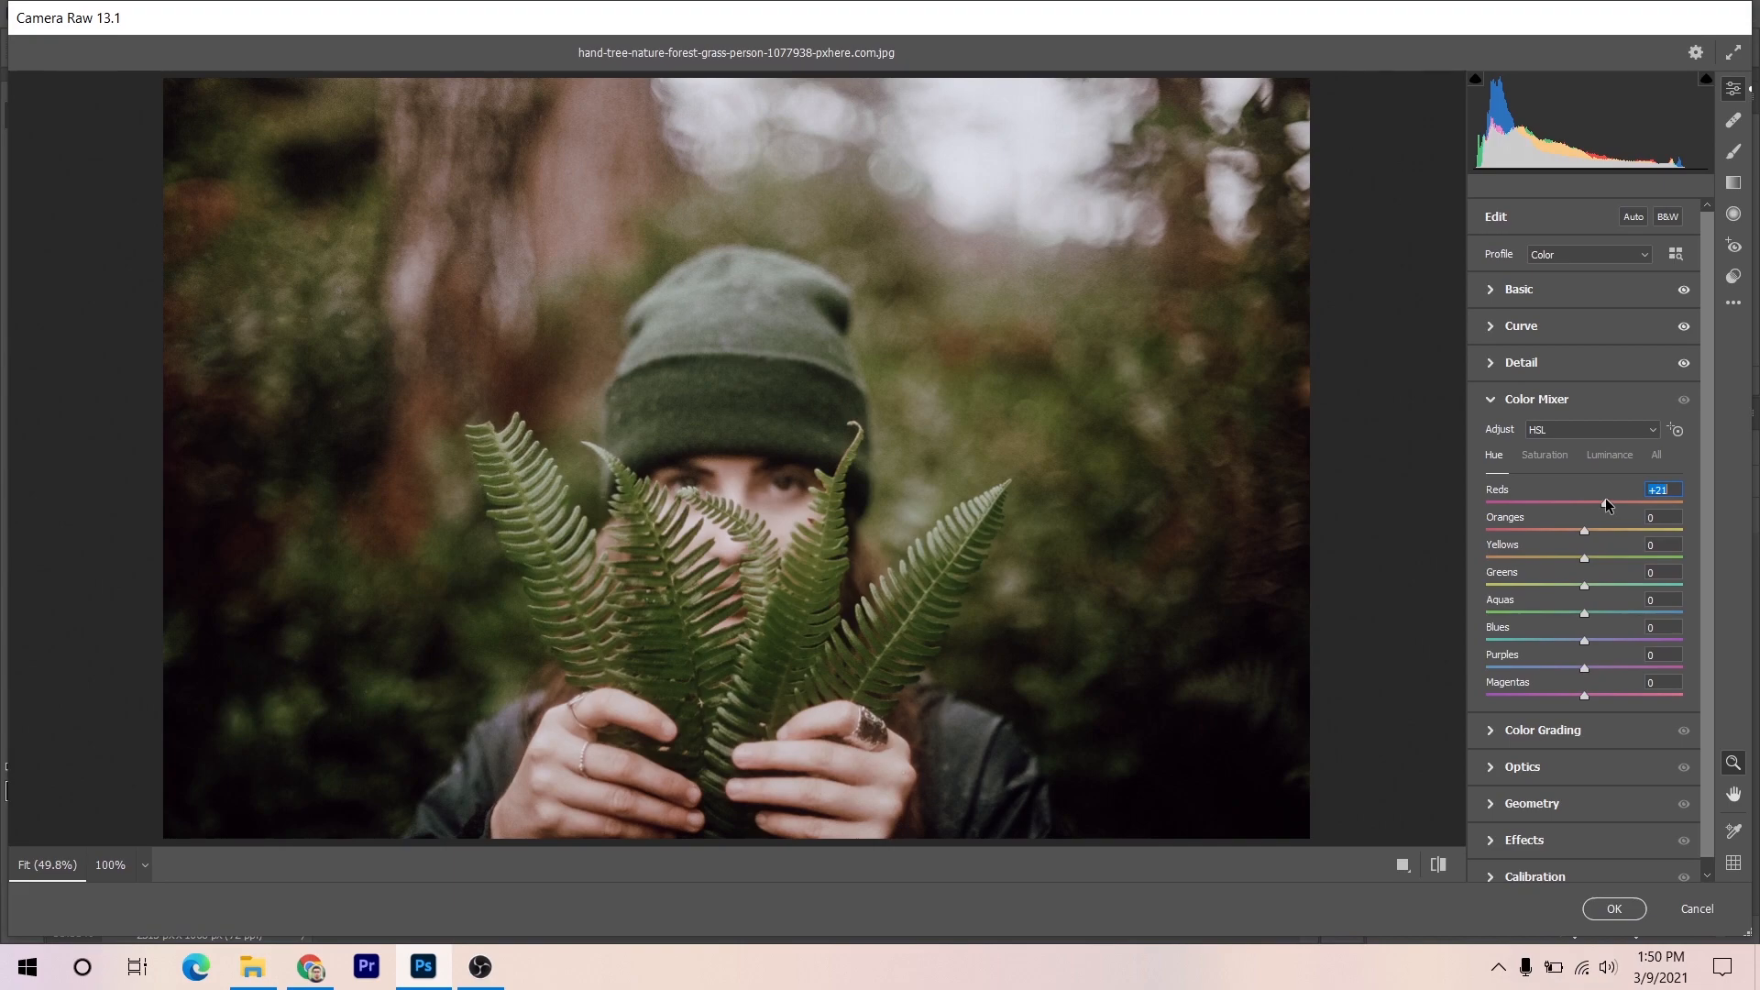
pyautogui.moveTo(1608, 498); pyautogui.dragTo(1618, 500)
pyautogui.click(1592, 528)
pyautogui.click(1560, 557)
pyautogui.moveTo(1559, 558); pyautogui.dragTo(1547, 557)
pyautogui.moveTo(1583, 585); pyautogui.dragTo(1557, 616)
pyautogui.moveTo(1561, 621); pyautogui.dragTo(1536, 645)
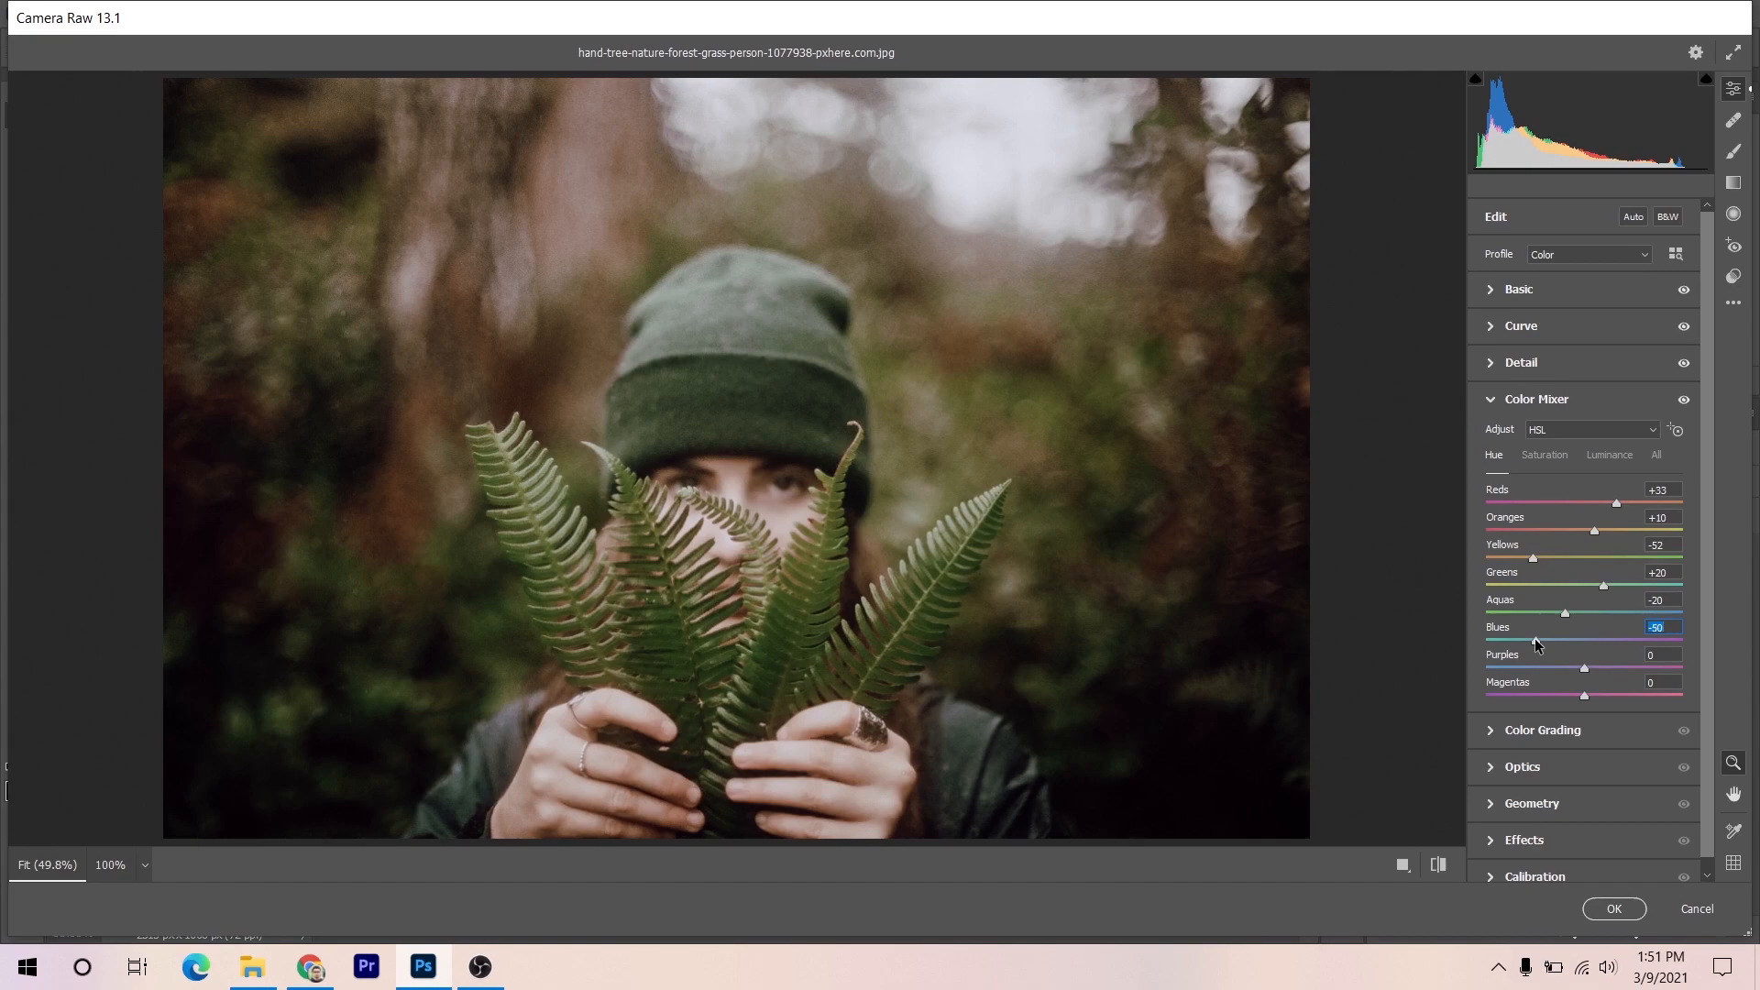
# - Set the Color Mixer saturation of Oranges to +64, Yellows to -40 and Greens to -22
pyautogui.click(1558, 461)
pyautogui.moveTo(1586, 532); pyautogui.dragTo(1646, 526)
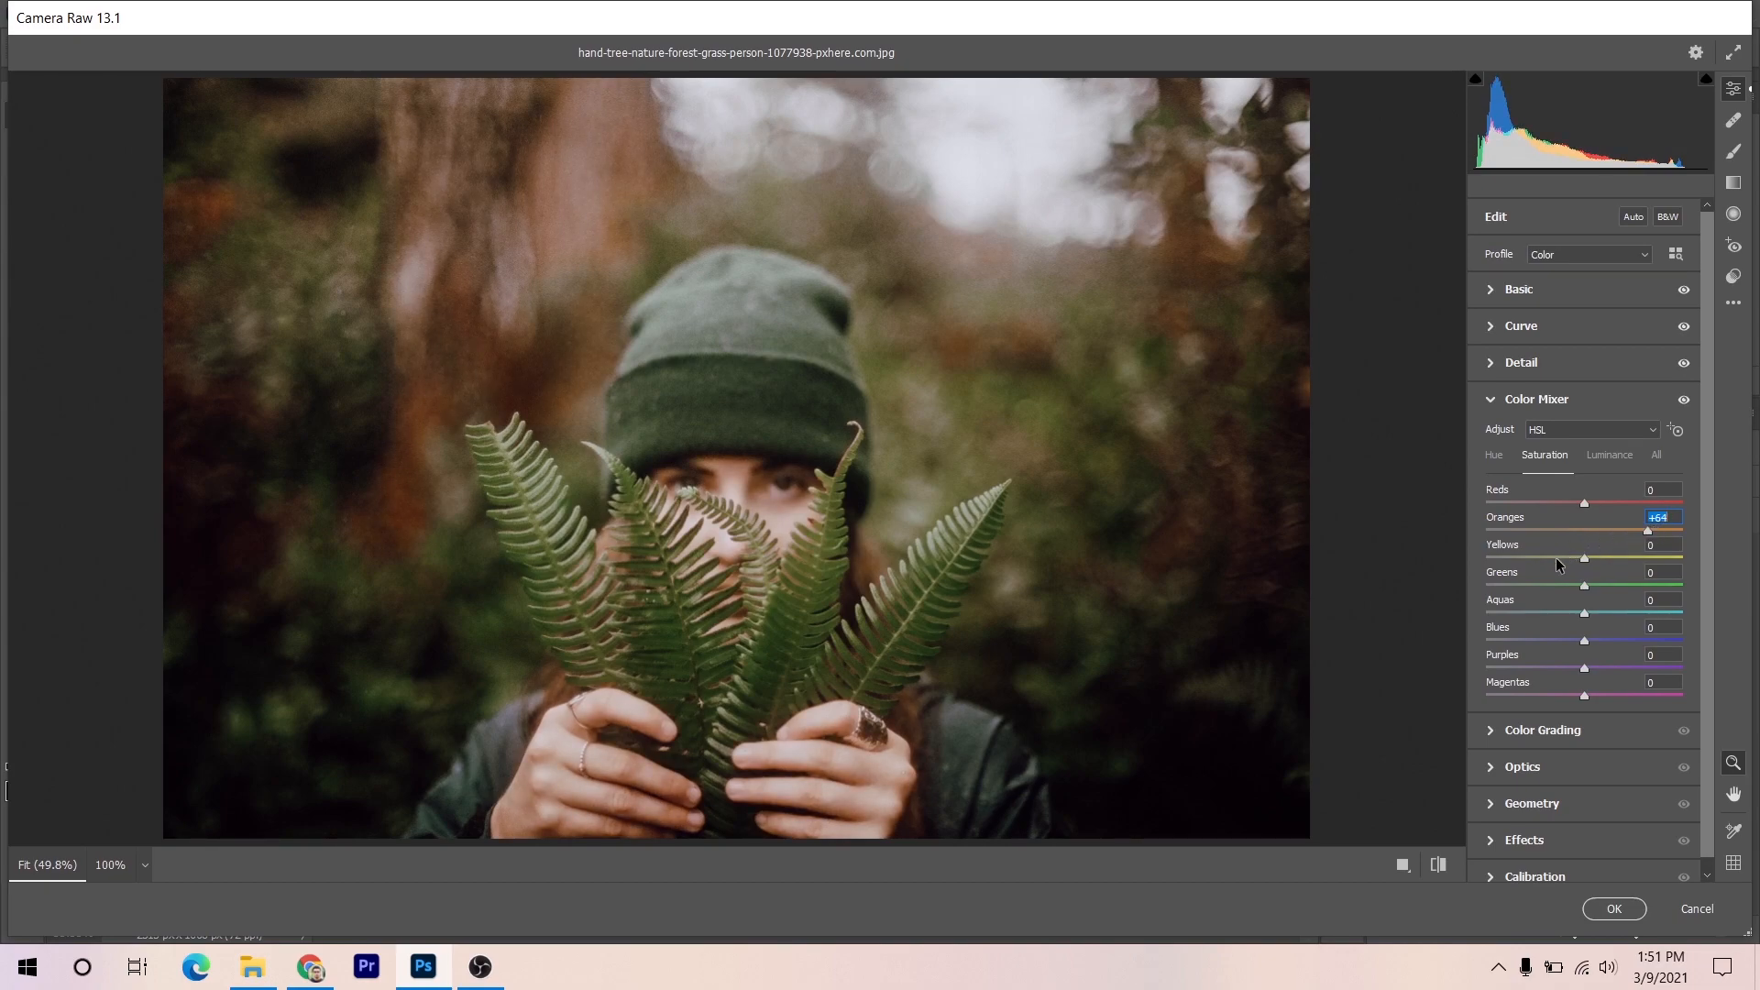
pyautogui.moveTo(1553, 557); pyautogui.dragTo(1548, 558)
pyautogui.moveTo(1548, 555); pyautogui.dragTo(1547, 586)
pyautogui.press('Down')
pyautogui.press('Down')
pyautogui.press('Down')
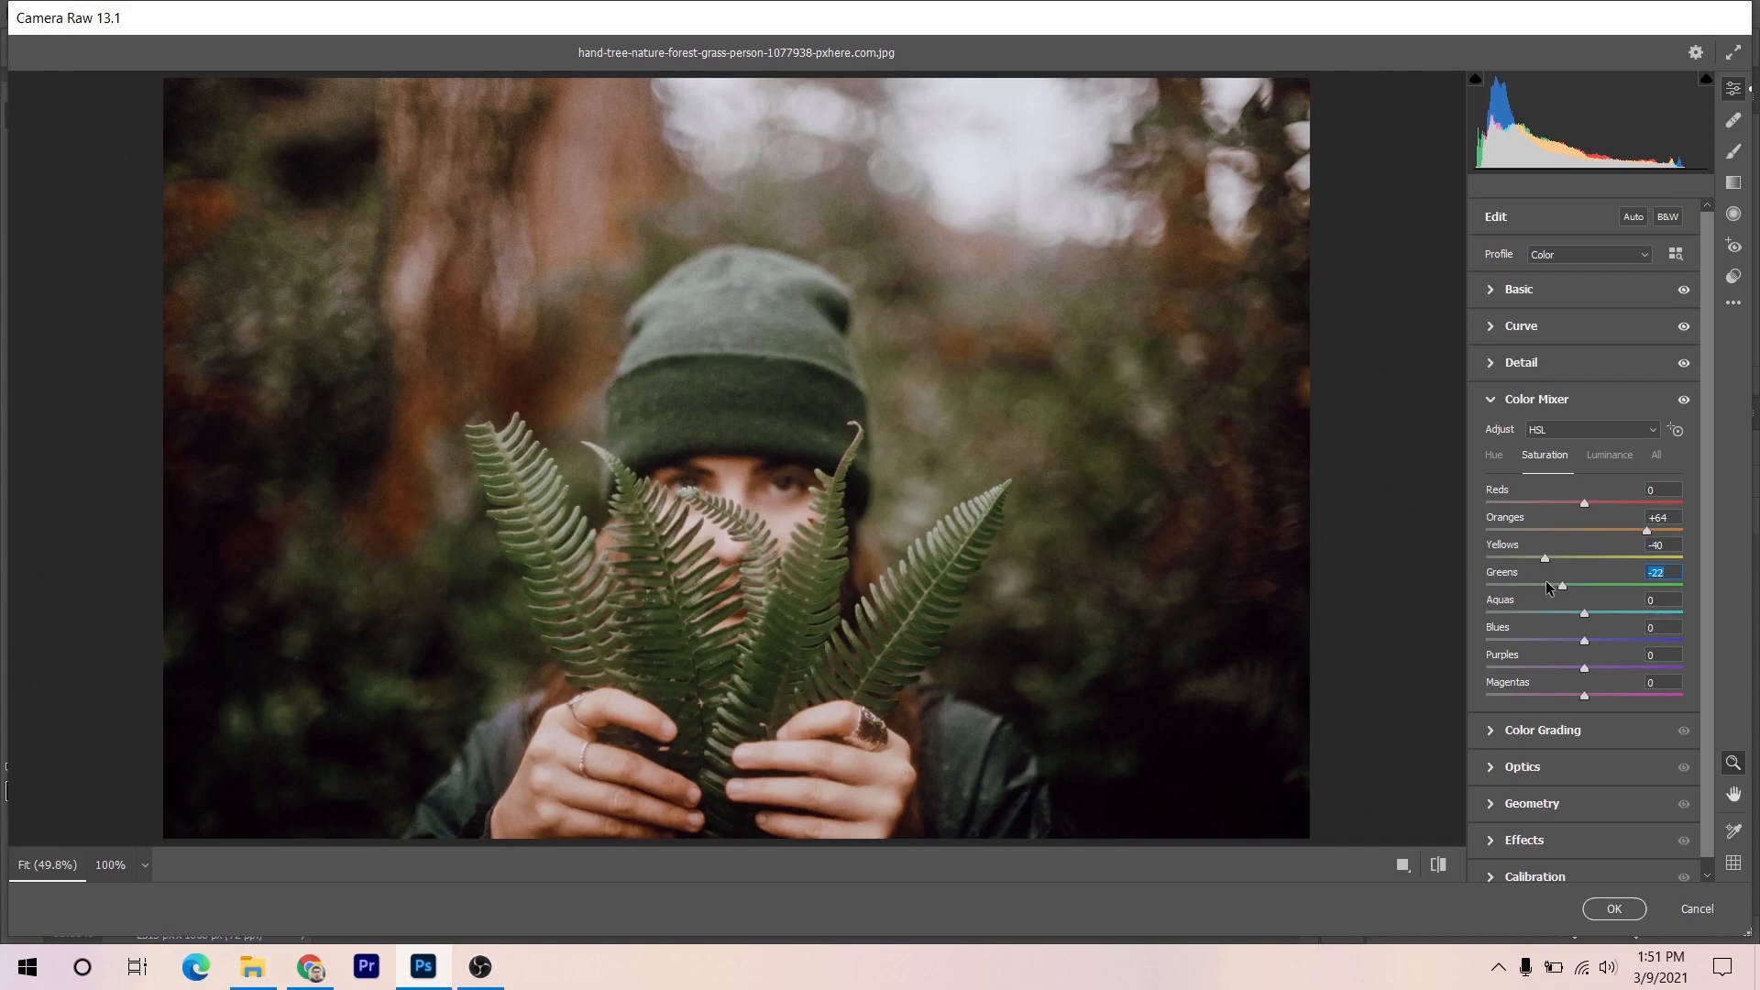
# - Slightly lower the saturation of Aquas, Purples and Magentas, and slightly raise the saturation of Blues
pyautogui.moveTo(1584, 612); pyautogui.dragTo(1571, 616)
pyautogui.moveTo(1584, 640); pyautogui.dragTo(1596, 642)
pyautogui.moveTo(1583, 667); pyautogui.dragTo(1567, 670)
pyautogui.click(1568, 695)
# - Set the Color Mixer luminance of Reds to -5, Oranges to -12 and Yellows to -30
pyautogui.click(1611, 458)
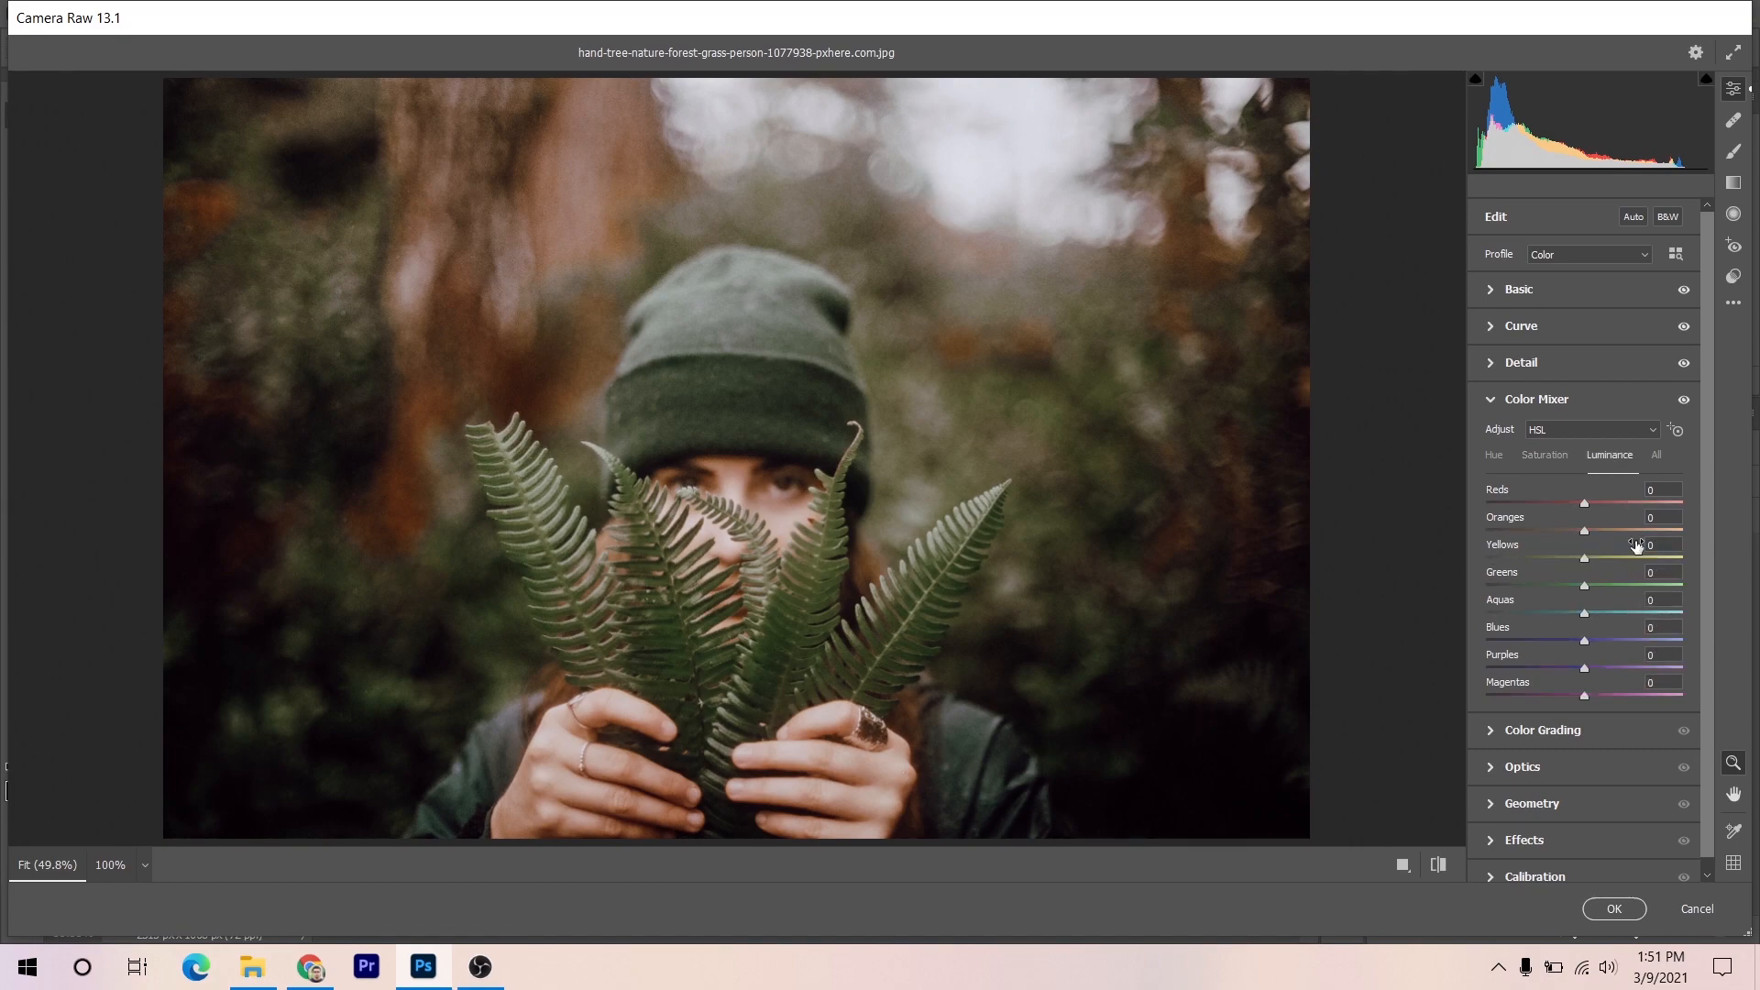
pyautogui.click(1578, 502)
pyautogui.moveTo(1580, 530); pyautogui.dragTo(1575, 530)
pyautogui.press('Down')
pyautogui.press('Down')
pyautogui.press('Down')
pyautogui.press('Down')
pyautogui.moveTo(1583, 557); pyautogui.dragTo(1563, 555)
pyautogui.press('Down')
pyautogui.press('Down')
pyautogui.press('Down')
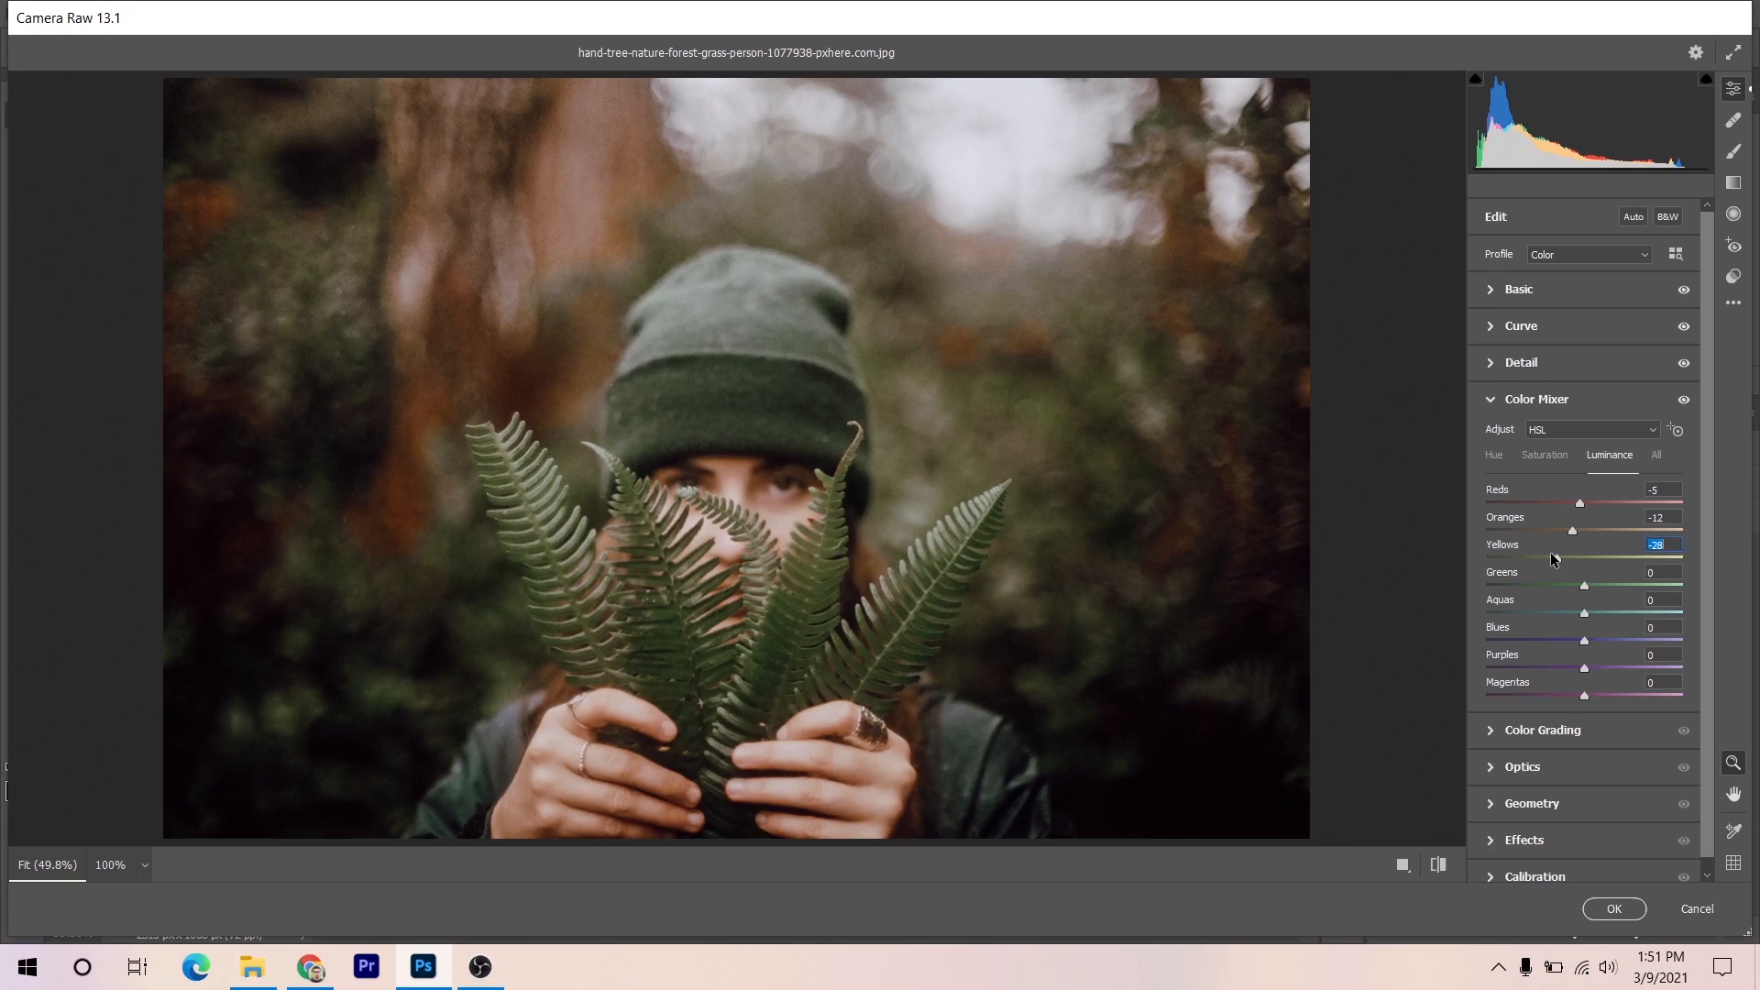
# - Darken the Greens to -17 and the Aquas to -20 in the Color Mixer luminance settings
pyautogui.click(1570, 584)
pyautogui.click(1556, 612)
pyautogui.press('Up')
pyautogui.press('Up')
pyautogui.press('Up')
pyautogui.press('Up')
pyautogui.press('Up')
pyautogui.press('Up')
pyautogui.press('Up')
# - Set the Color Mixer luminance of Blues to -30, Purples to +5 and Magentas to +10
pyautogui.click(1564, 640)
pyautogui.click(1585, 662)
pyautogui.press('Up')
pyautogui.click(1588, 695)
pyautogui.moveTo(1588, 696); pyautogui.dragTo(1594, 694)
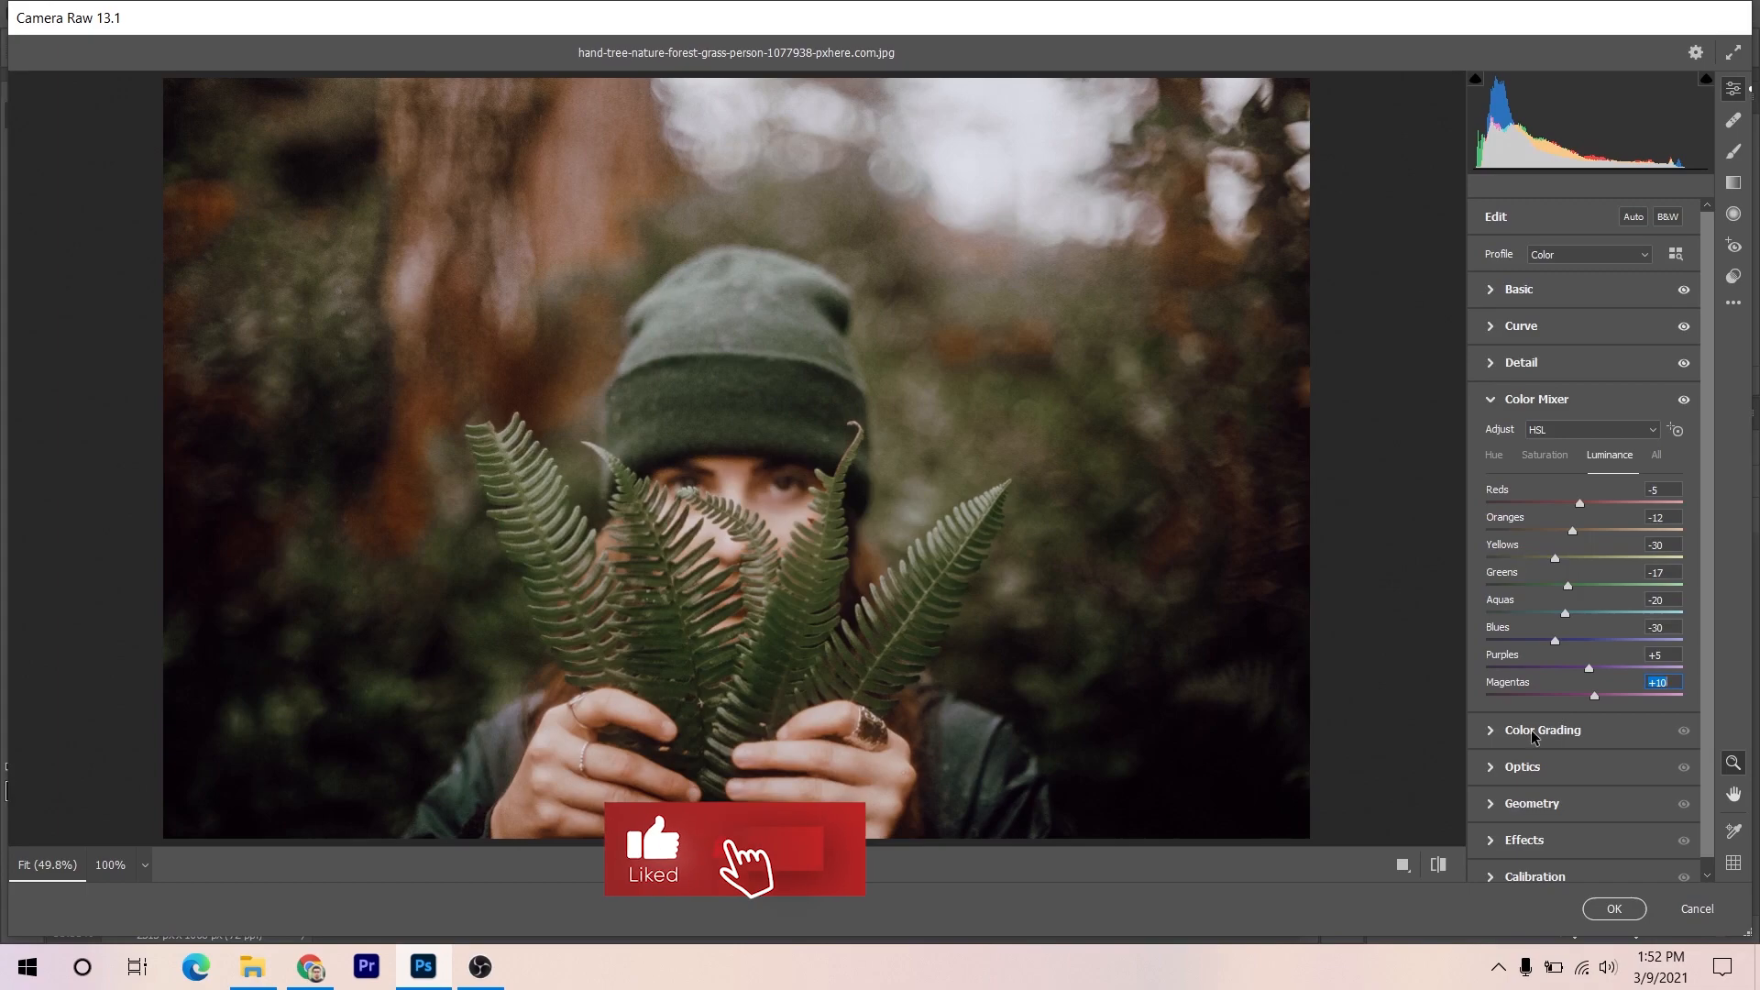
# - Tint the shadows in Color Grading with hue 195 and saturation 10, and set Blending to 100
pyautogui.click(1578, 731)
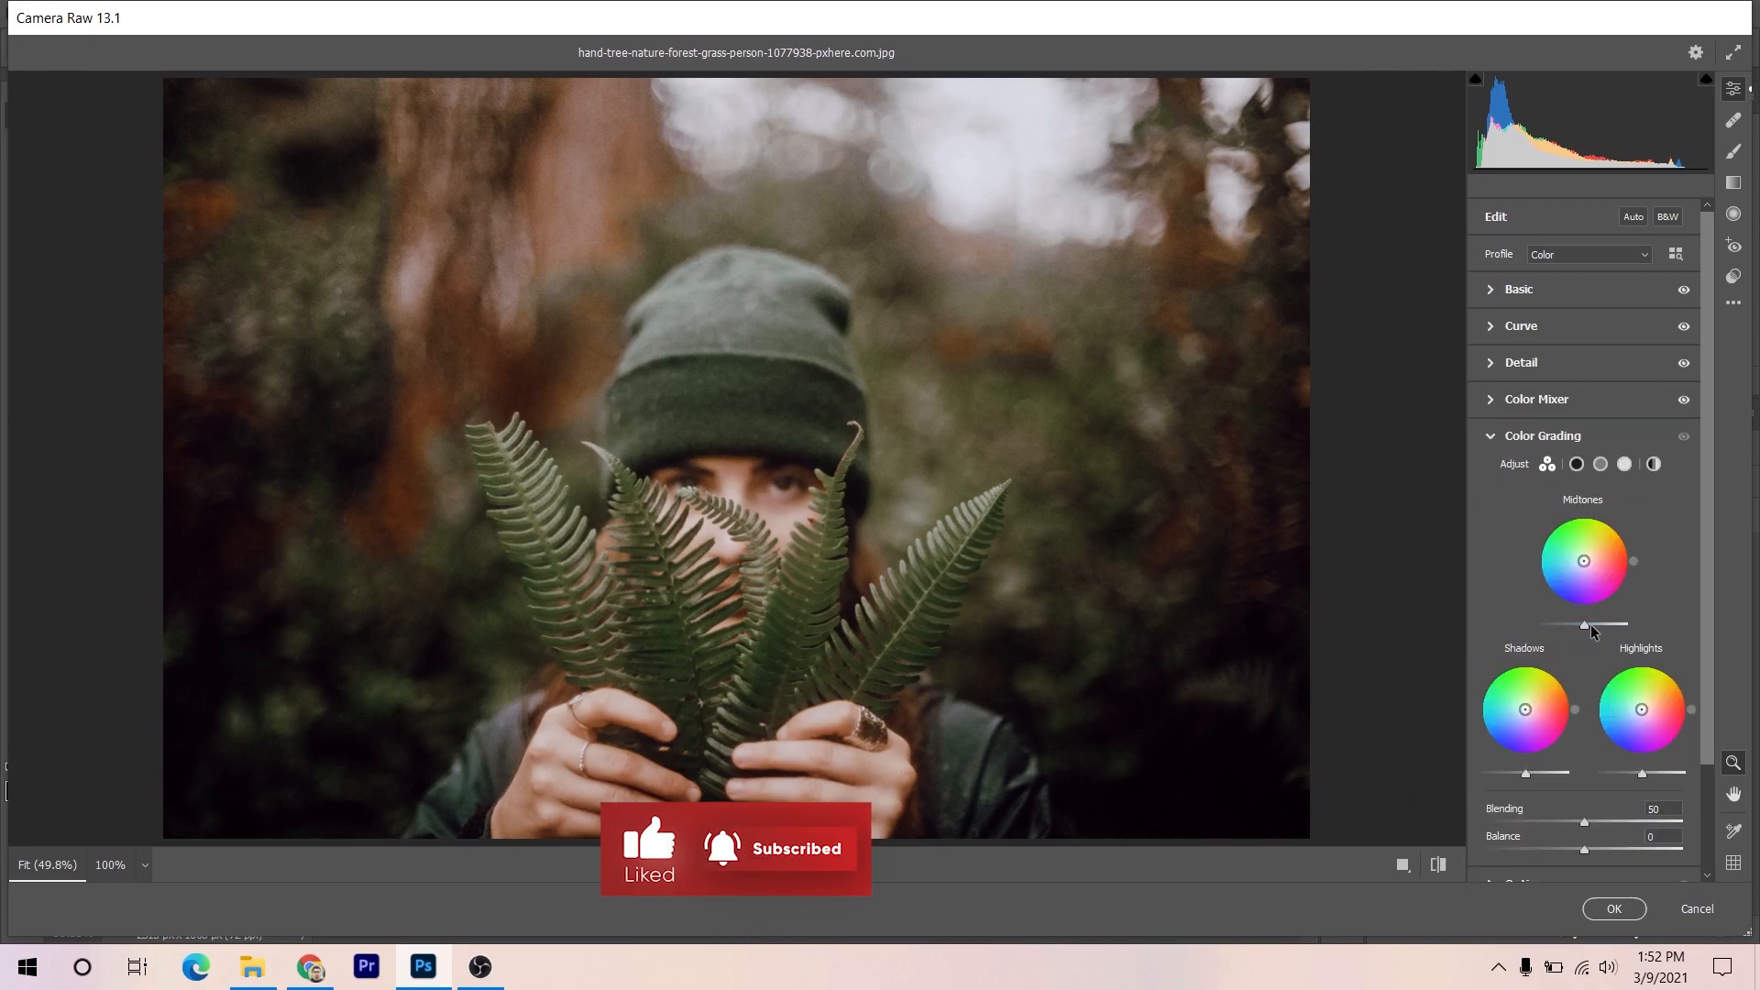
pyautogui.click(1576, 464)
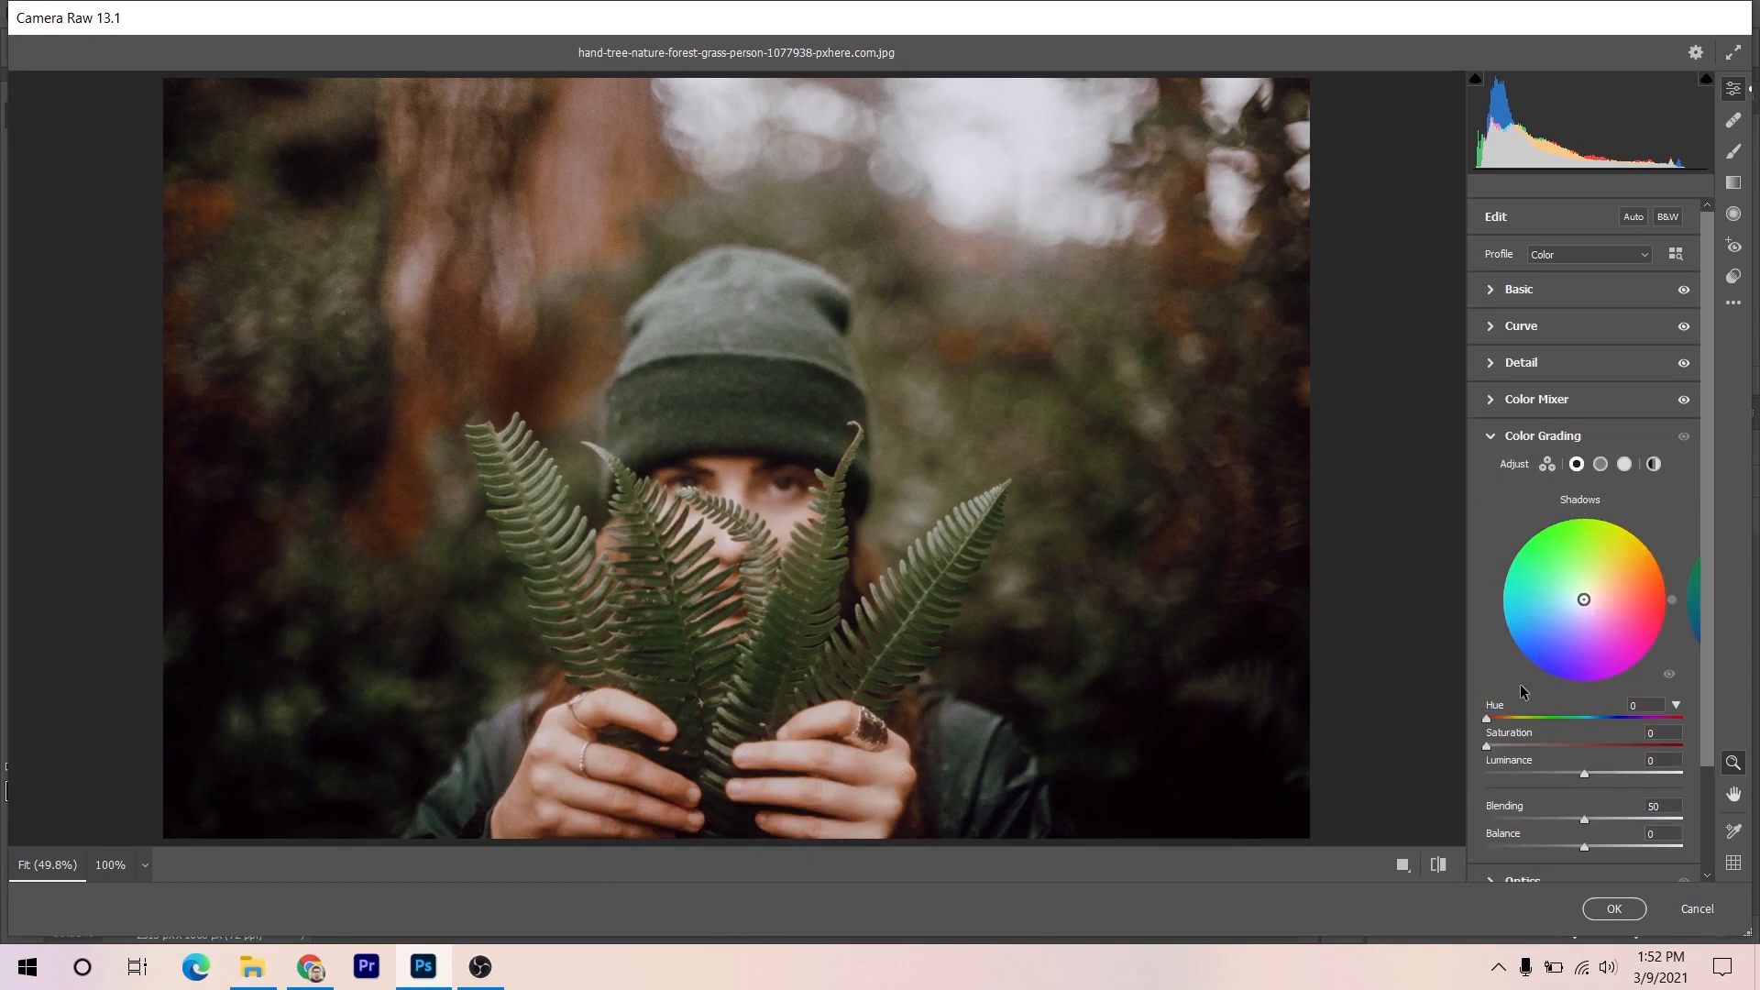
pyautogui.moveTo(1526, 719); pyautogui.dragTo(1595, 718)
pyautogui.press('Down')
pyautogui.press('Down')
pyautogui.press('Down')
pyautogui.press('Down')
pyautogui.press('Down')
pyautogui.press('Down')
pyautogui.press('Down')
pyautogui.moveTo(1553, 744); pyautogui.dragTo(1505, 749)
pyautogui.moveTo(1584, 819); pyautogui.dragTo(1741, 823)
# - Calibrate the primaries by setting the Green Primary hue to +12 and the Blue Primary hue to +2
pyautogui.scroll(-3, 1597, 703)
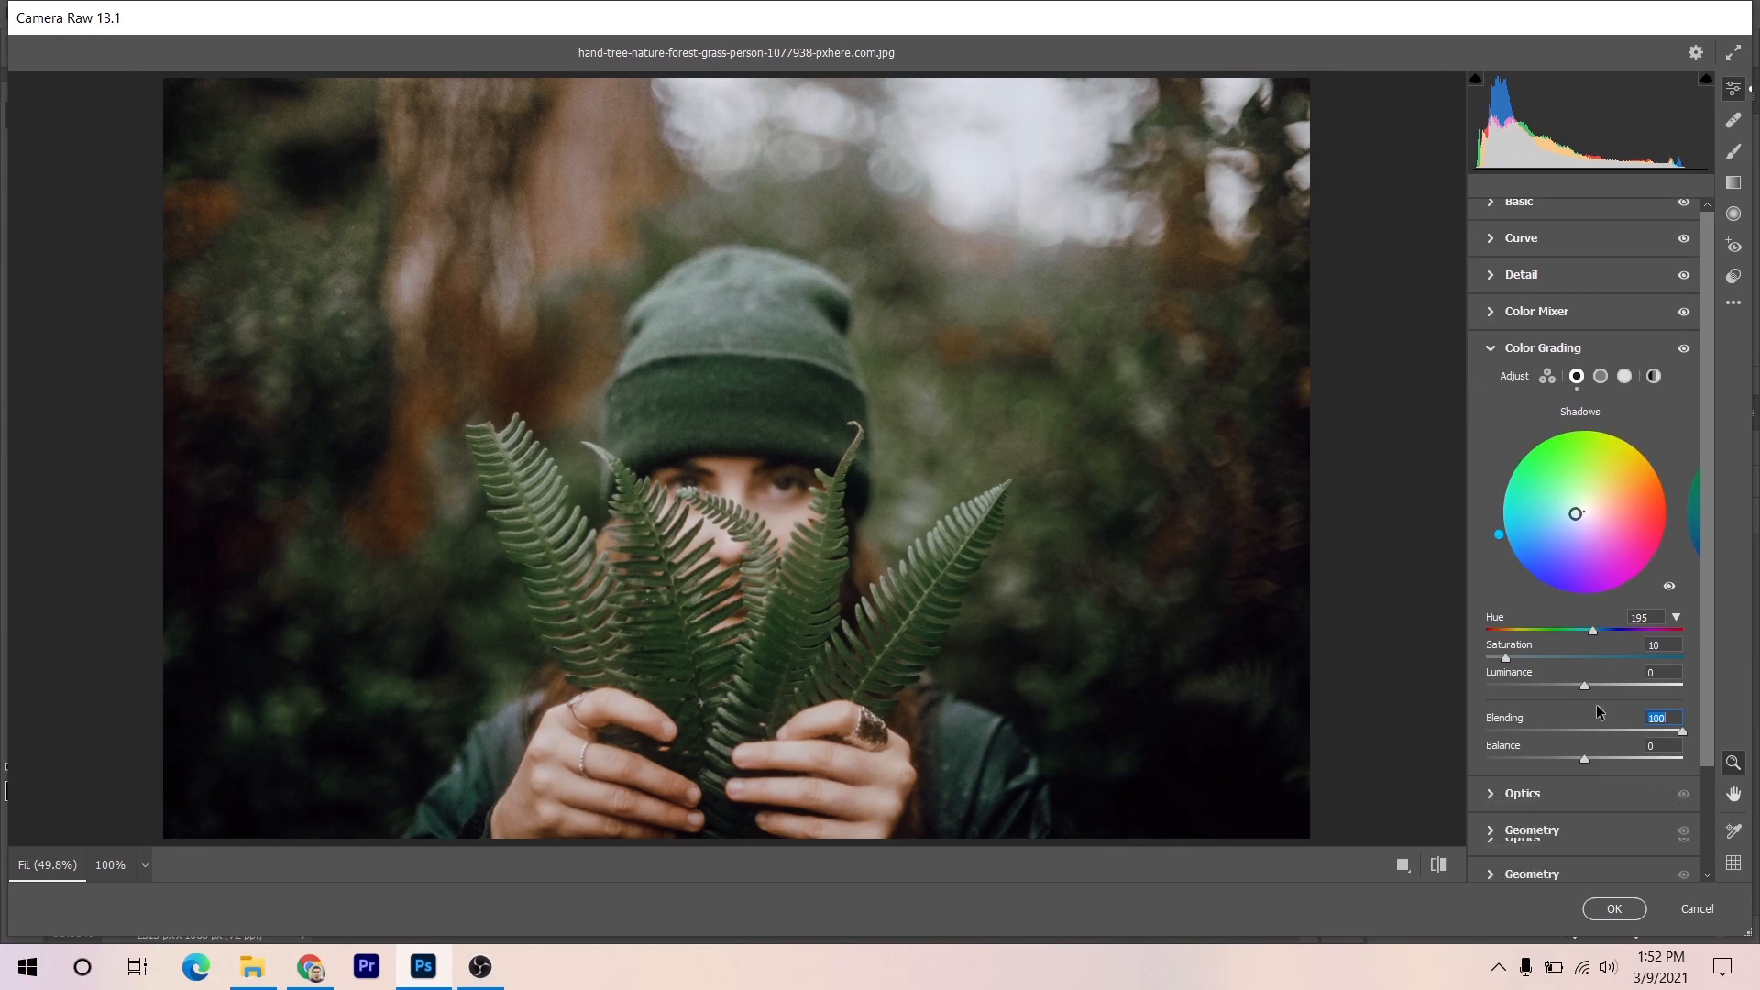
pyautogui.click(1529, 861)
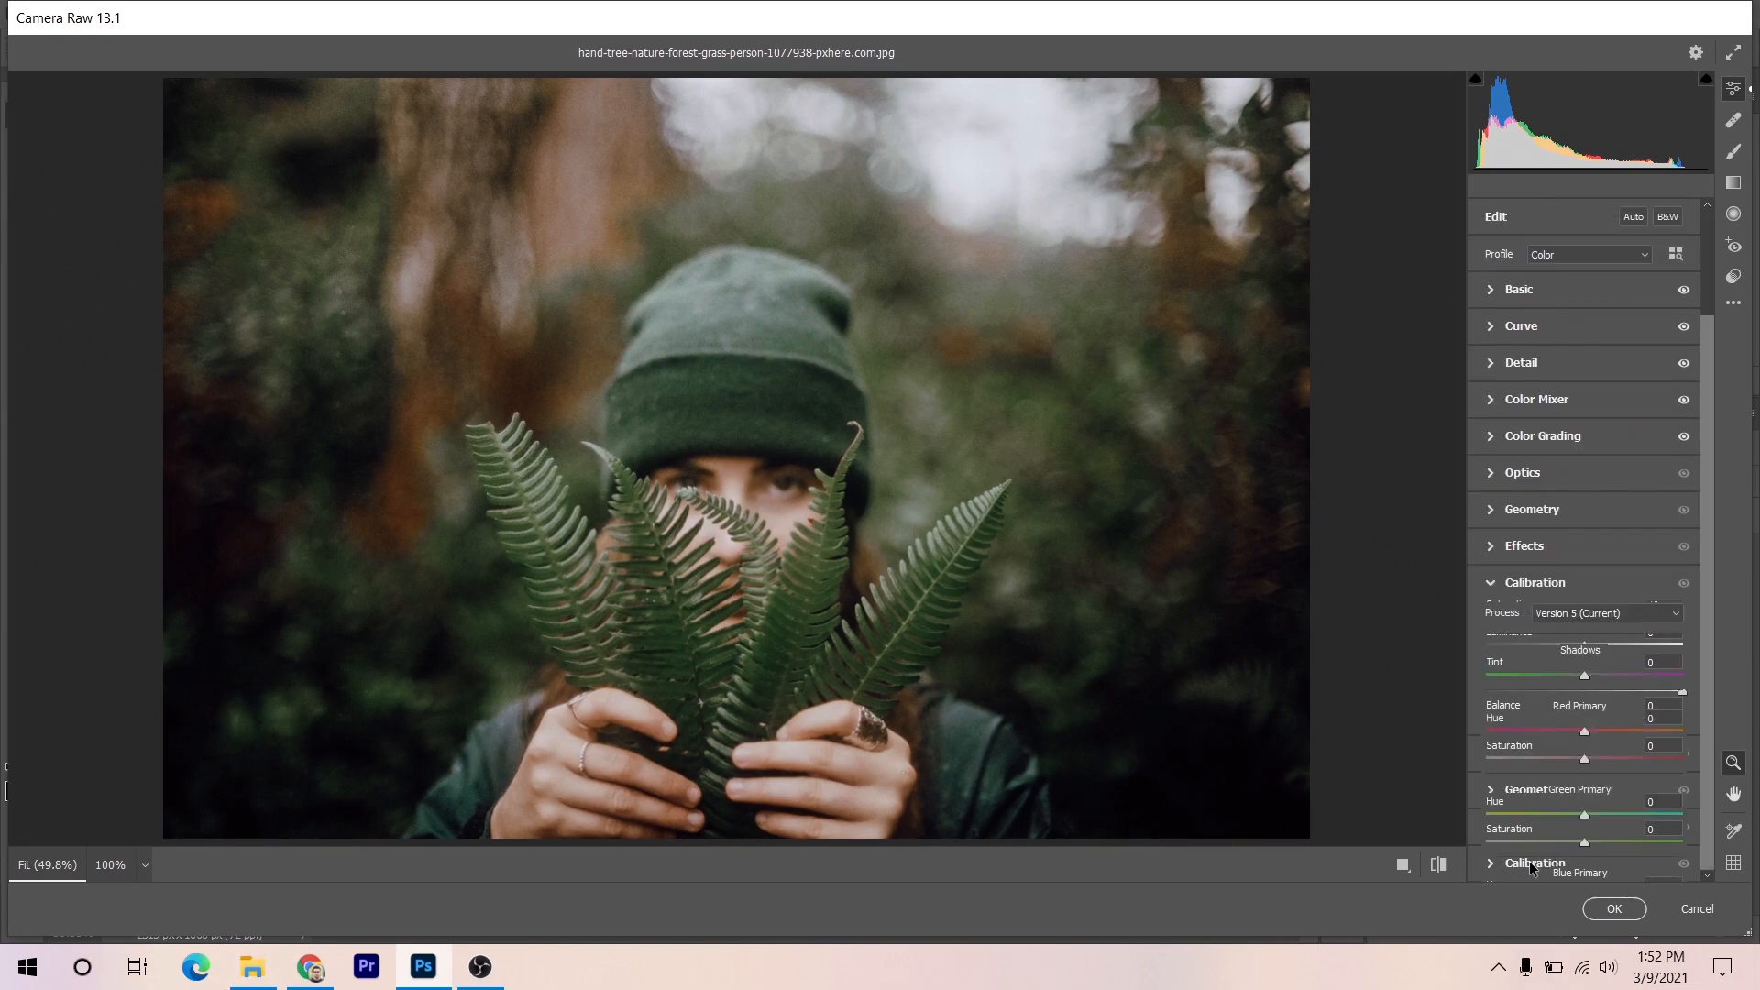
pyautogui.moveTo(1585, 755); pyautogui.dragTo(1592, 751)
pyautogui.click(1584, 840)
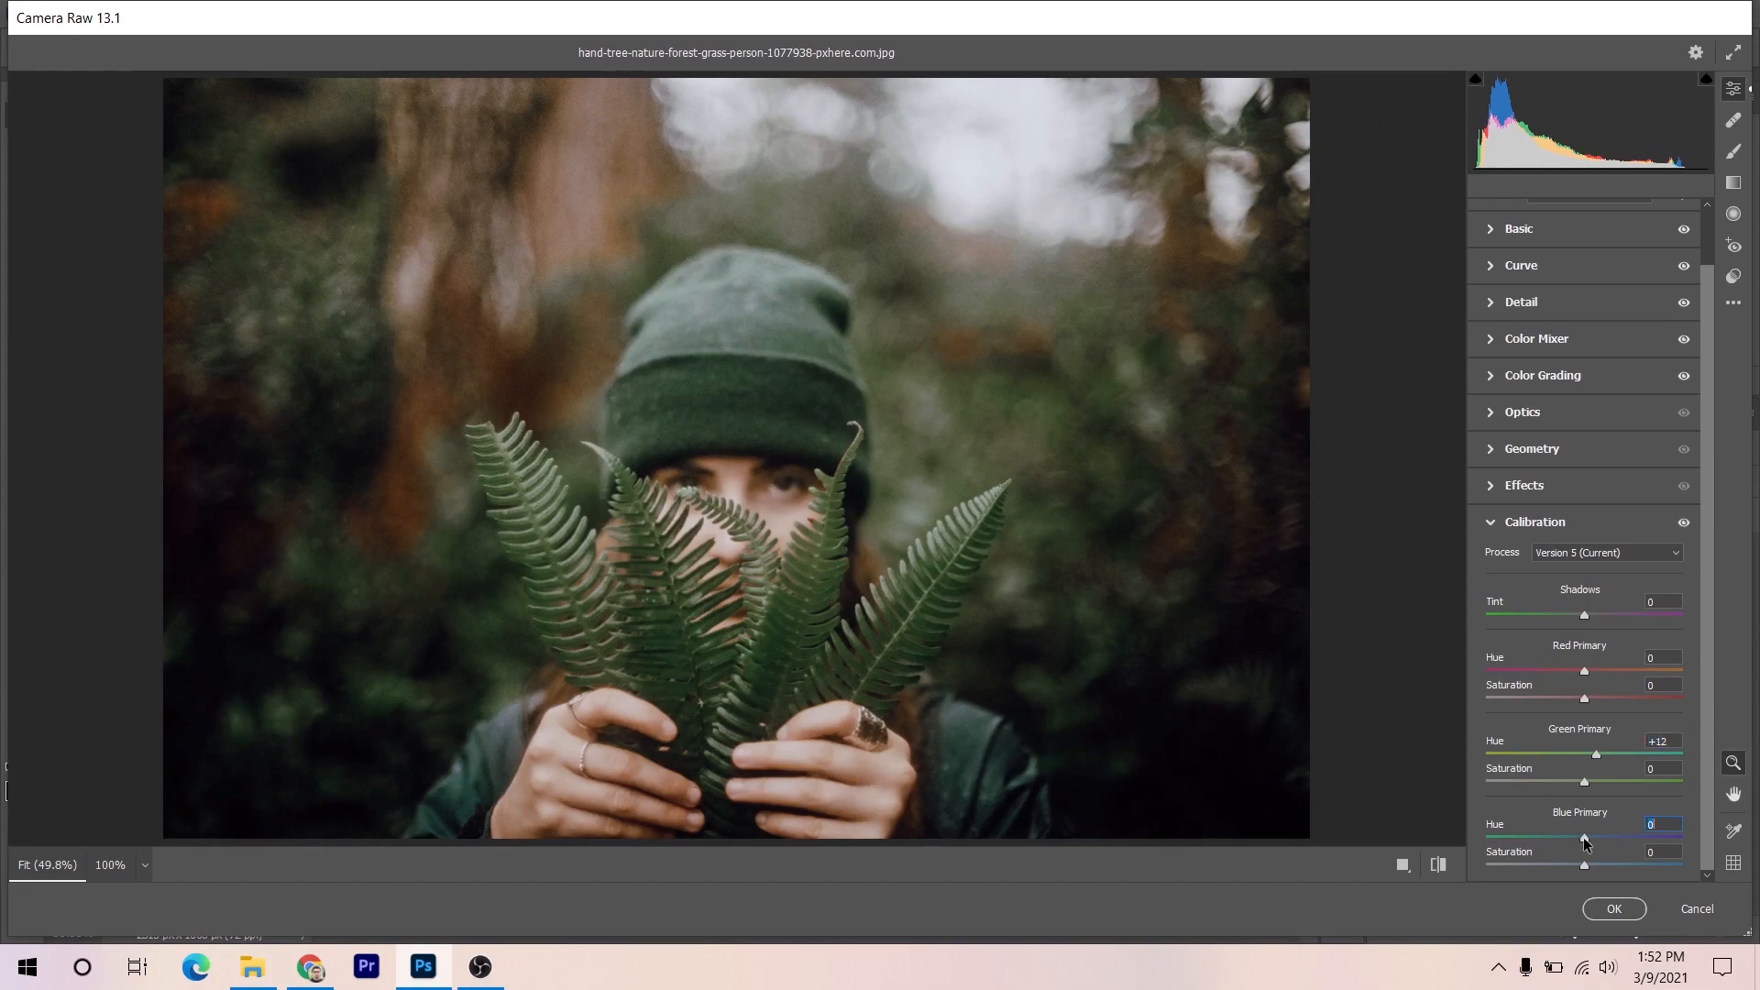
pyautogui.moveTo(1586, 842); pyautogui.dragTo(1587, 843)
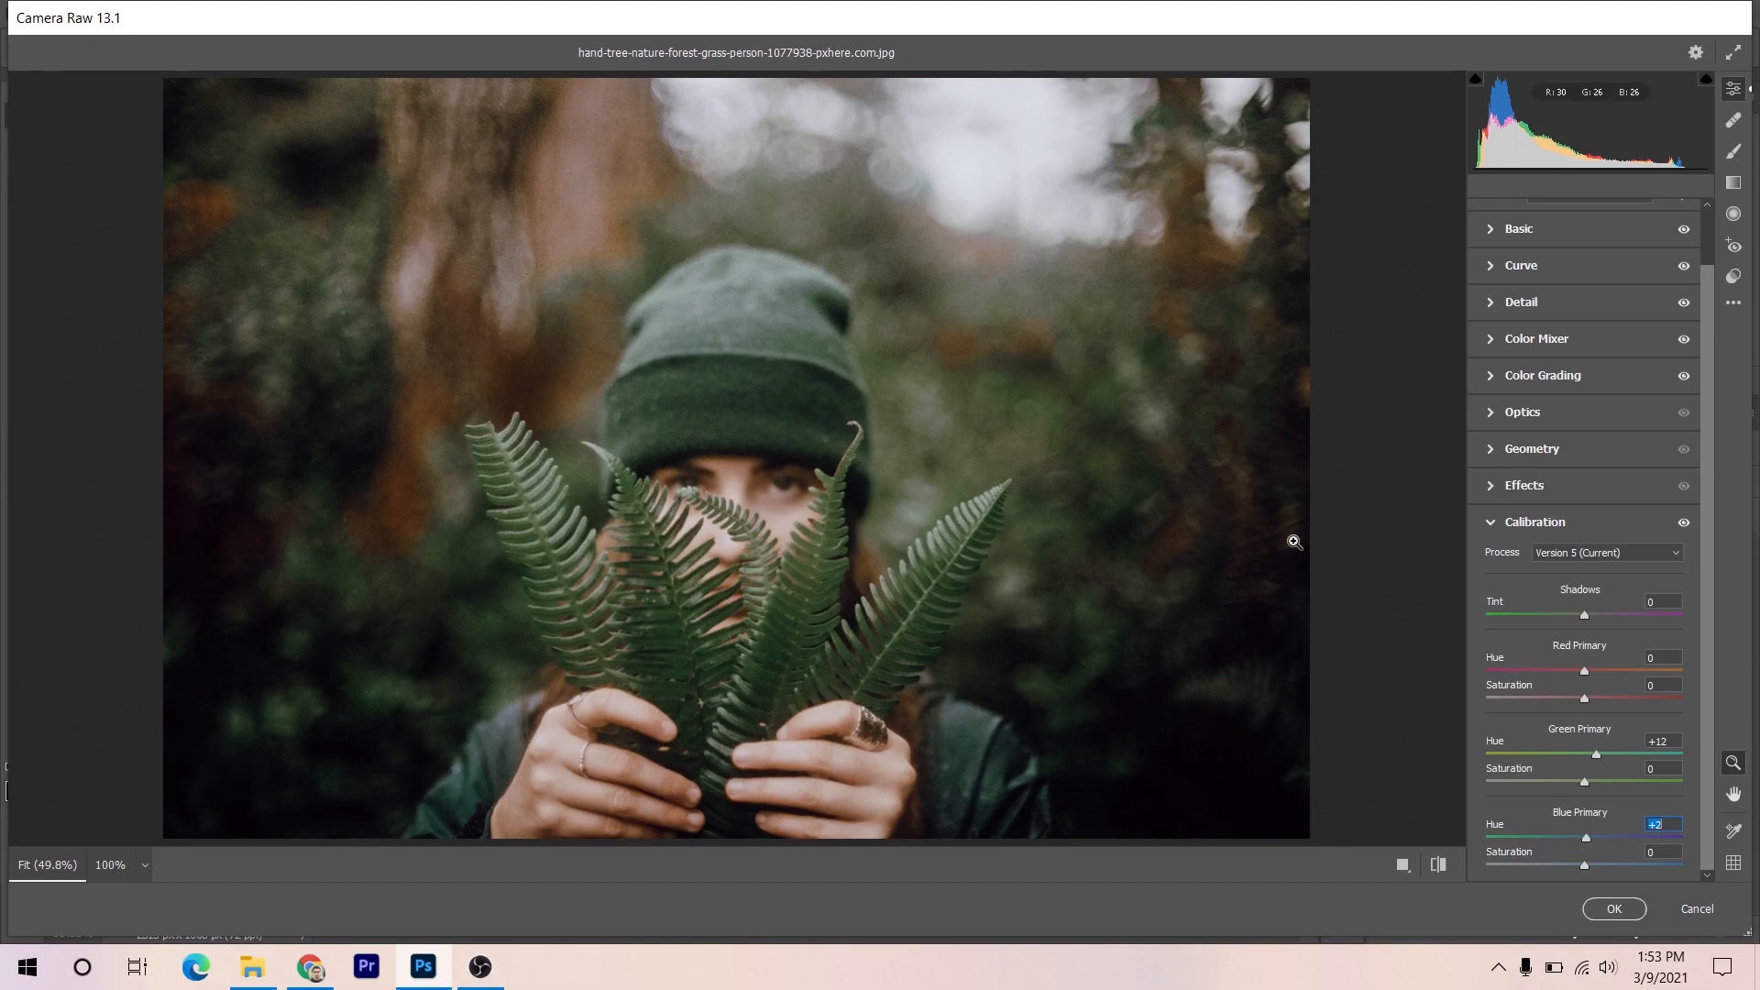
# - Compare the before and after versions side by side, enlarged on the person holding the ferns
pyautogui.press('q')
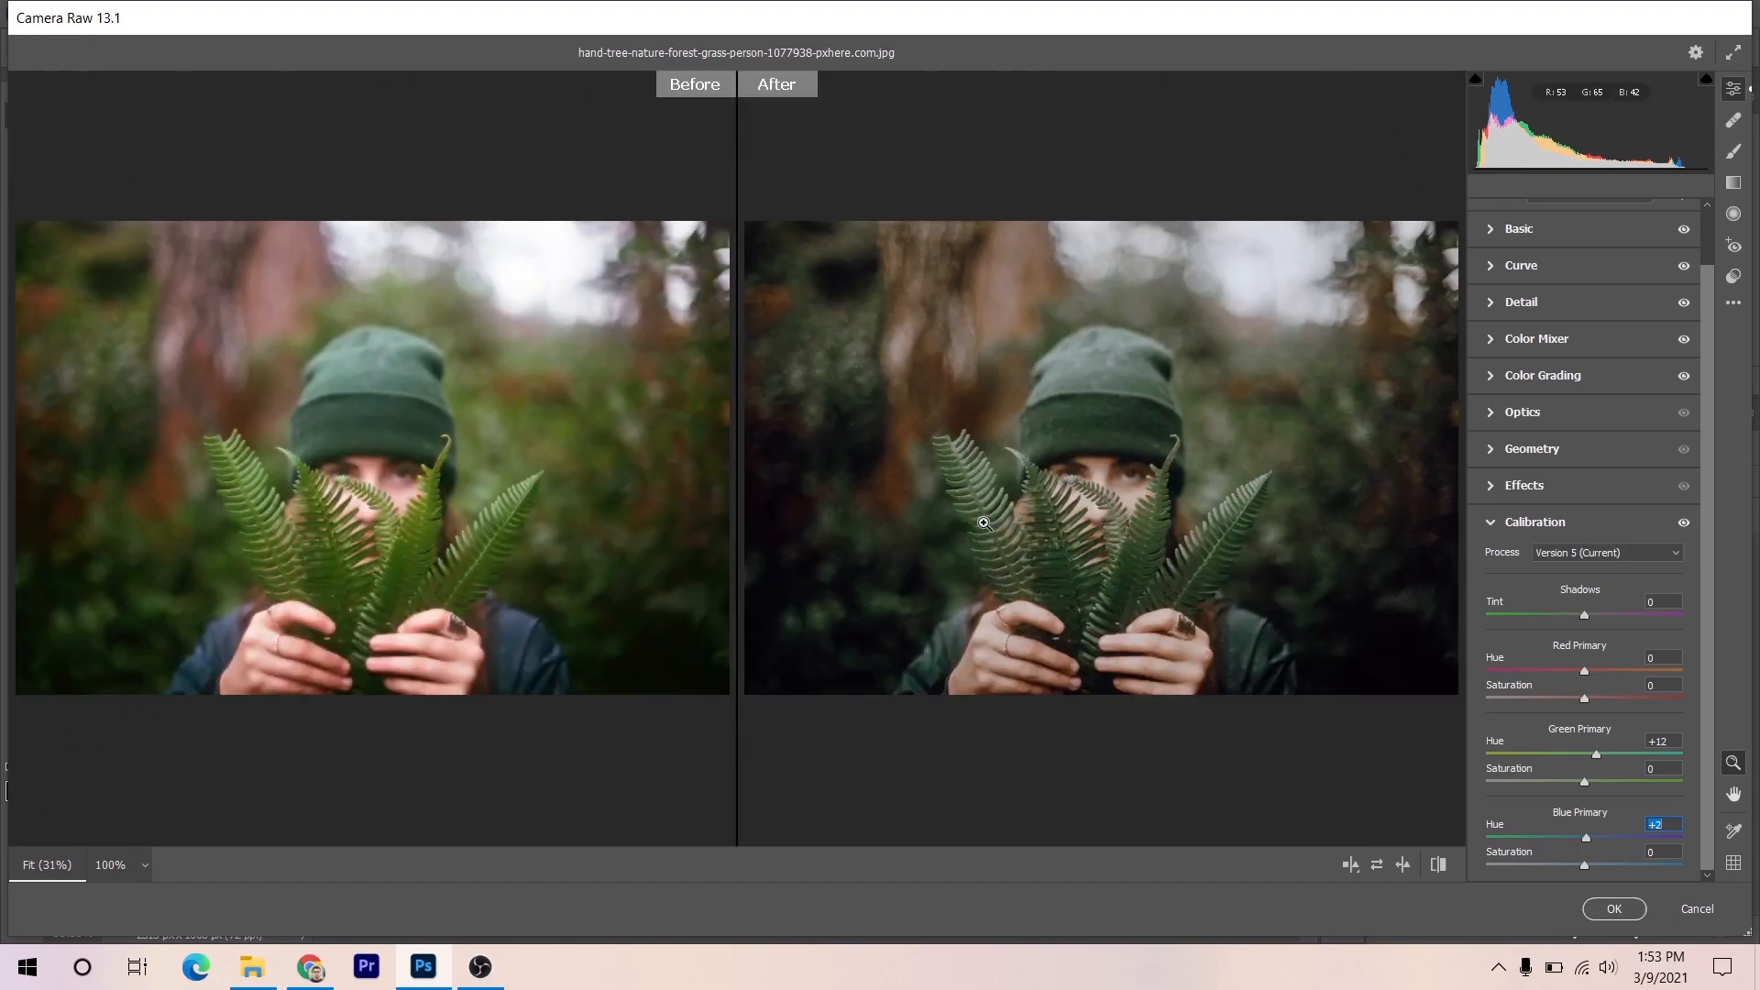
pyautogui.moveTo(1122, 439); pyautogui.dragTo(1174, 465)
pyautogui.press('h')
pyautogui.moveTo(873, 460); pyautogui.dragTo(821, 436)
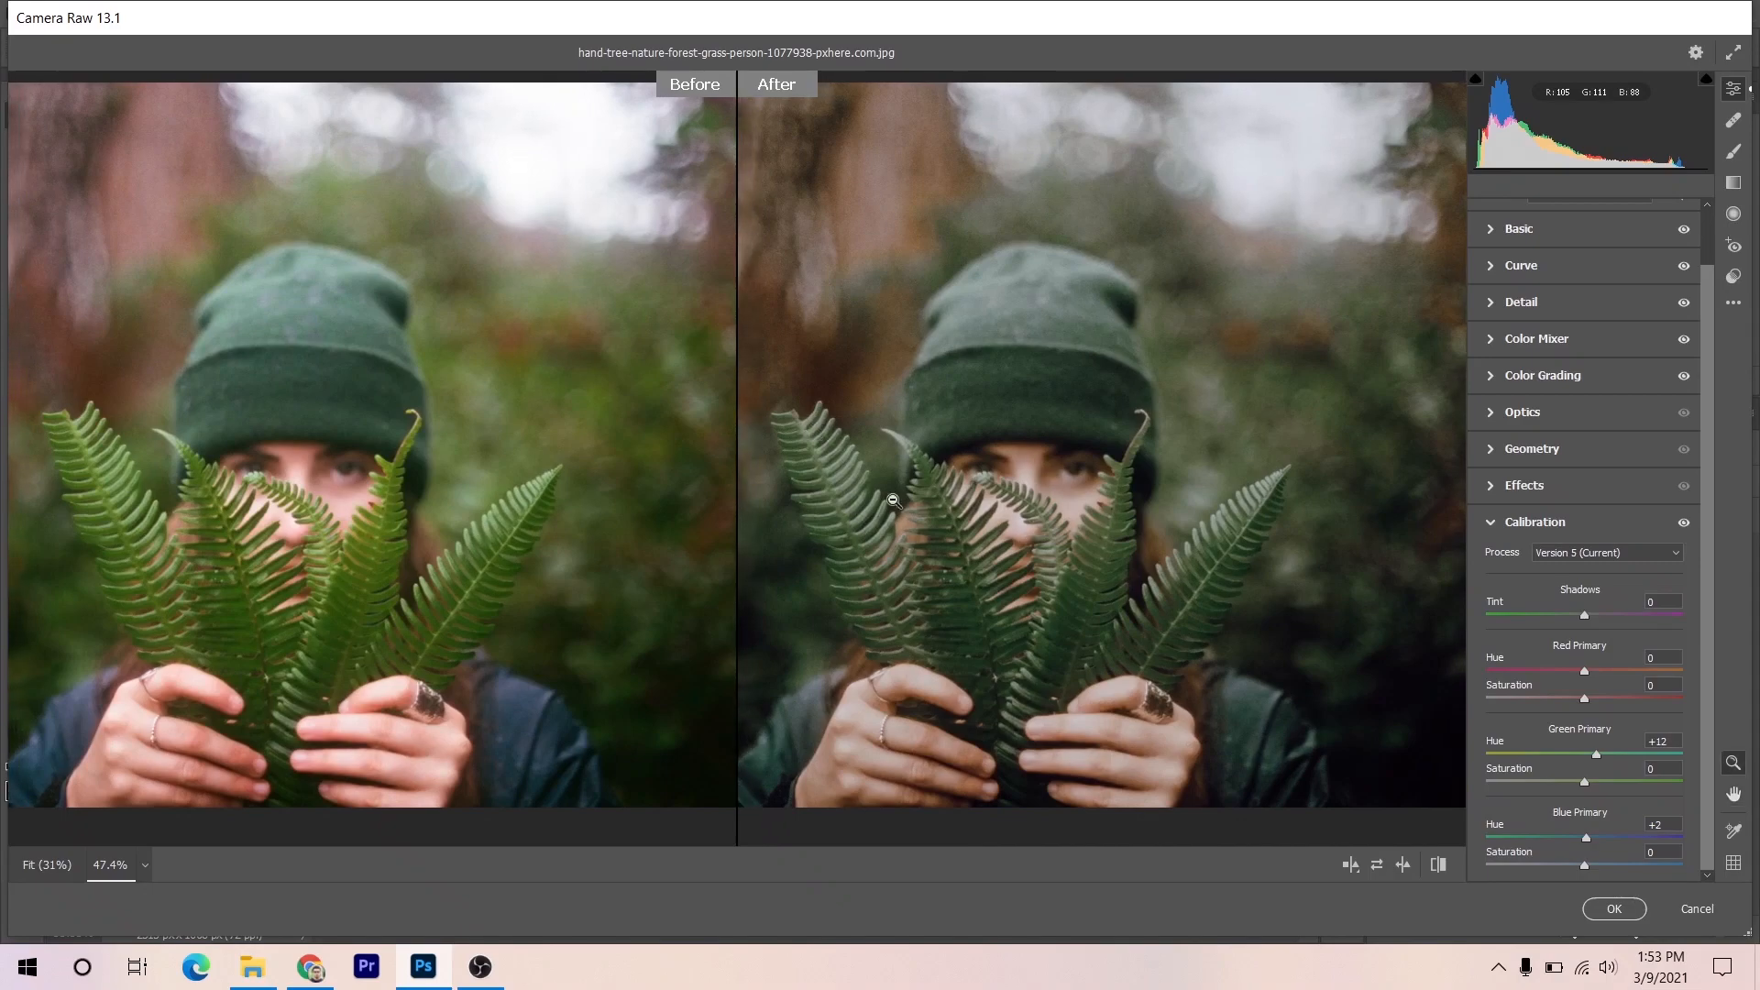
# - Apply the Camera Raw grade to the portrait and compare it with the original by hiding and showing Layer 1, fitted to the view
pyautogui.click(1600, 911)
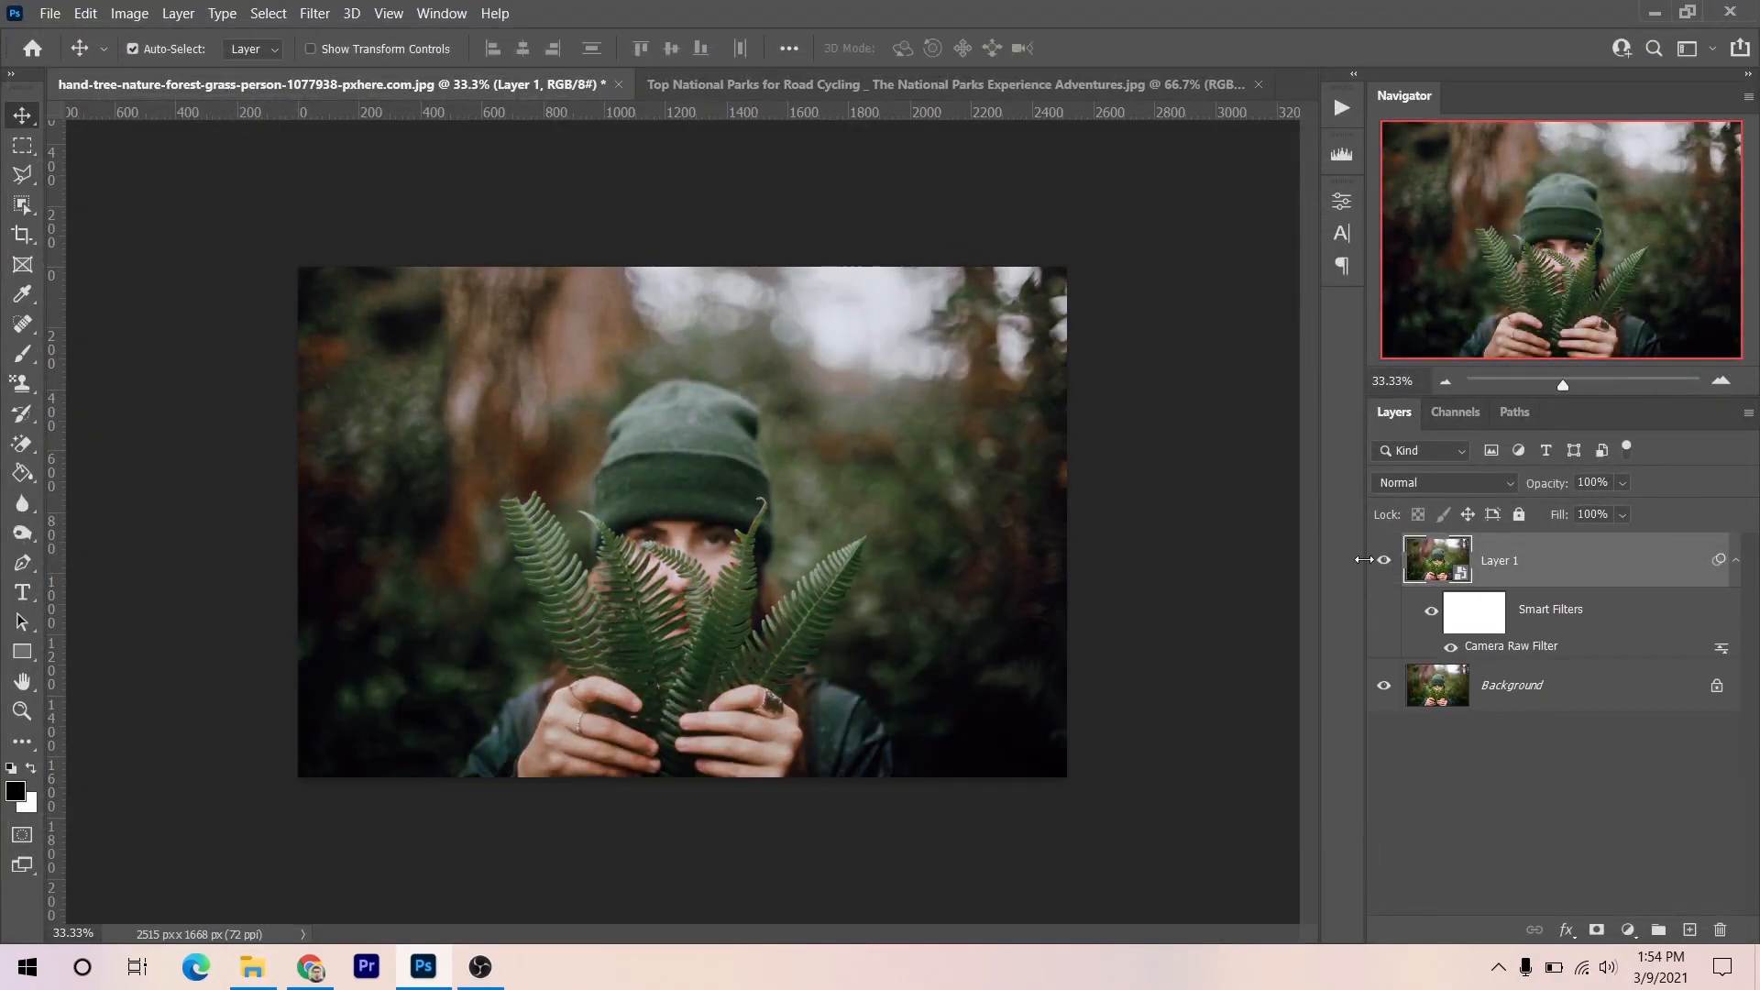
pyautogui.click(1381, 565)
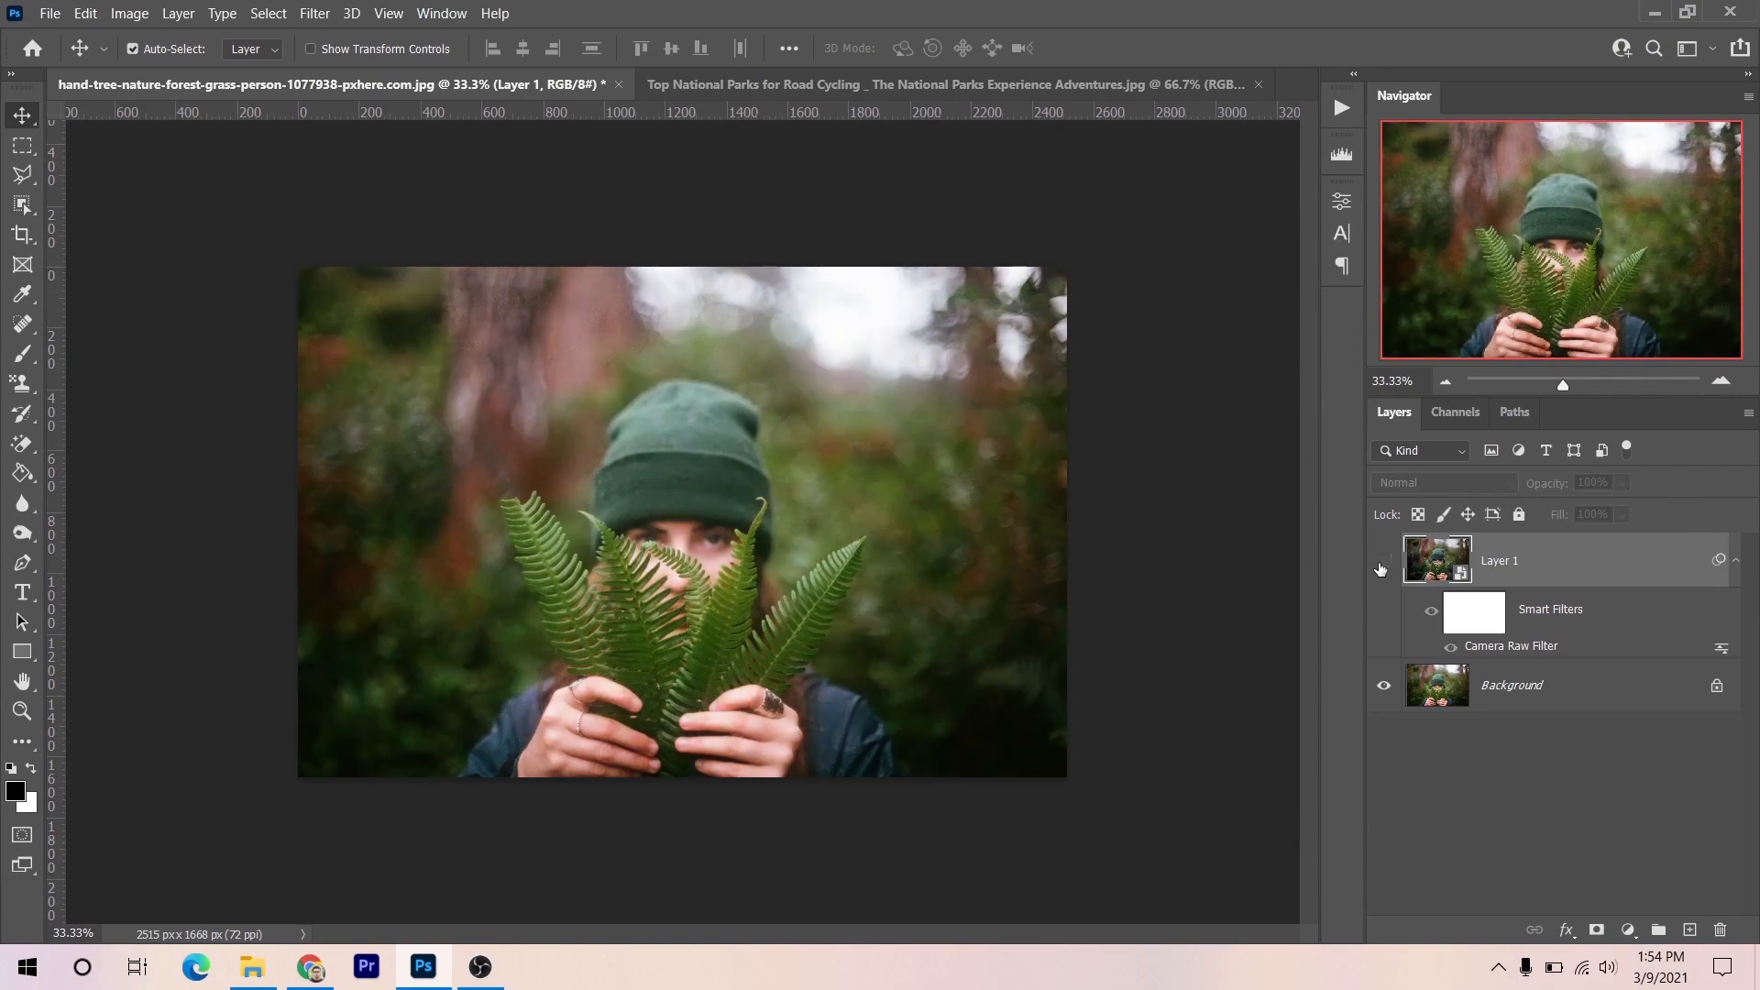
pyautogui.hotkey('ctrl', '0')
pyautogui.click(1381, 566)
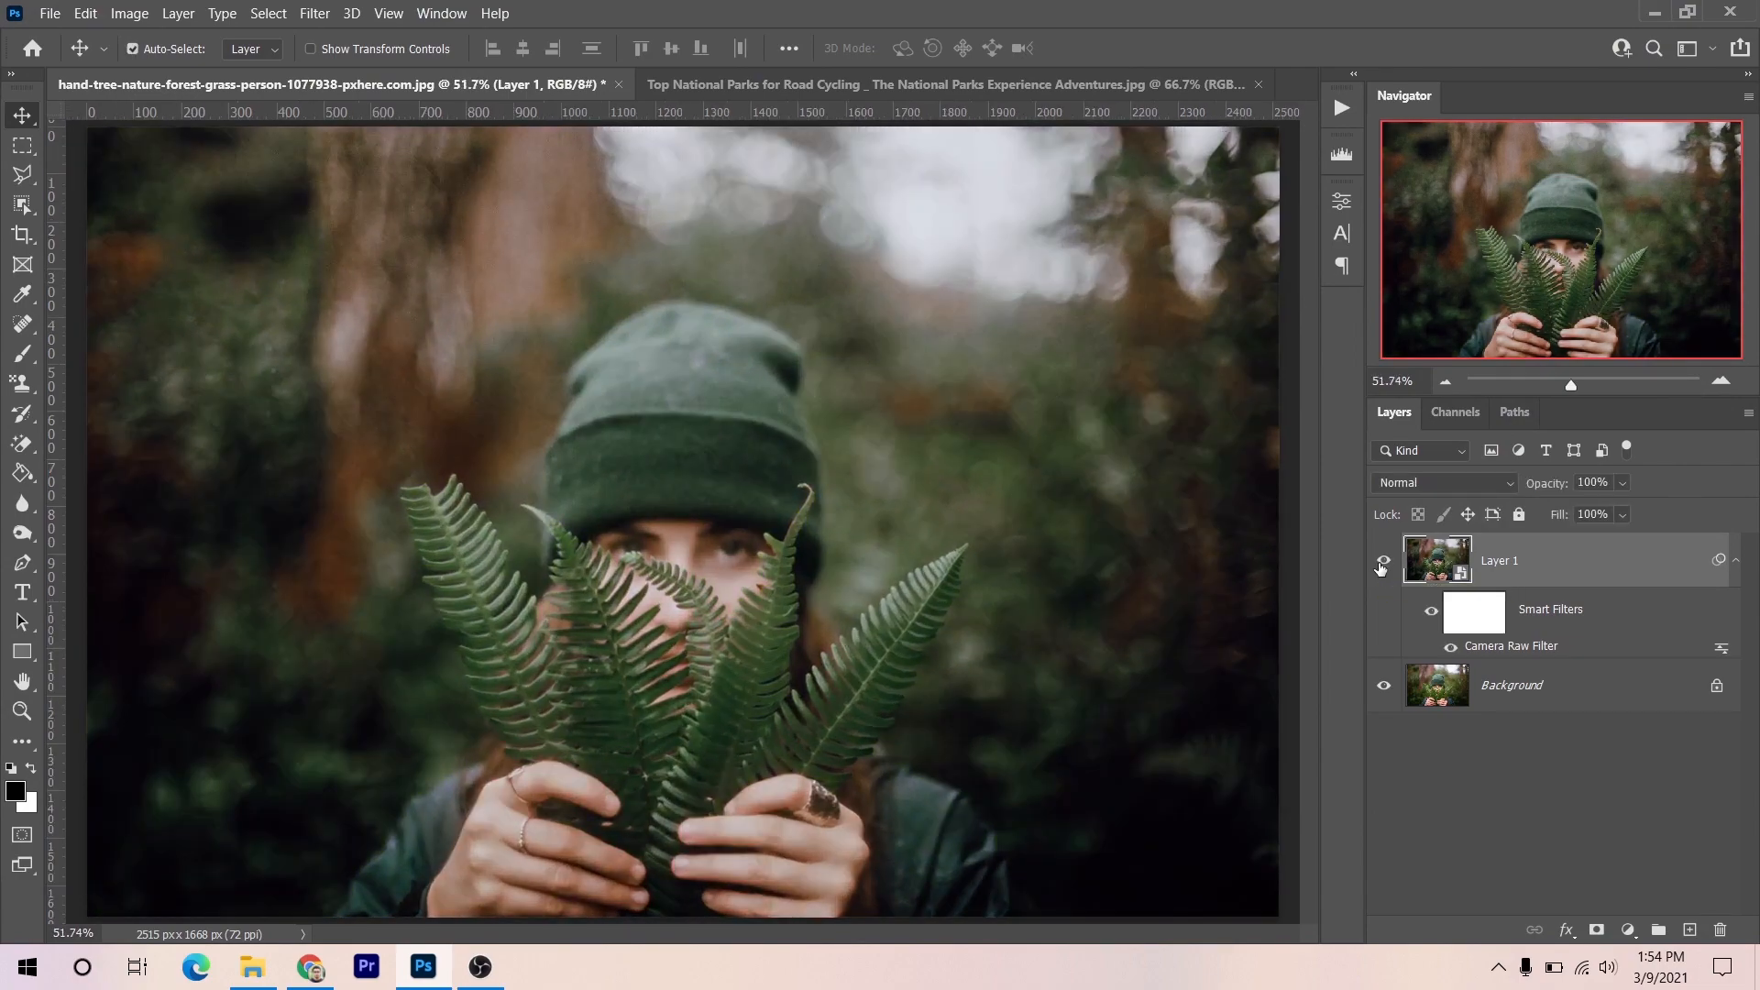
pyautogui.click(1381, 566)
pyautogui.click(1382, 565)
# - In the National Parks road photo, duplicate the Background layer and reapply the last used Camera Raw Filter to the copy
pyautogui.click(836, 82)
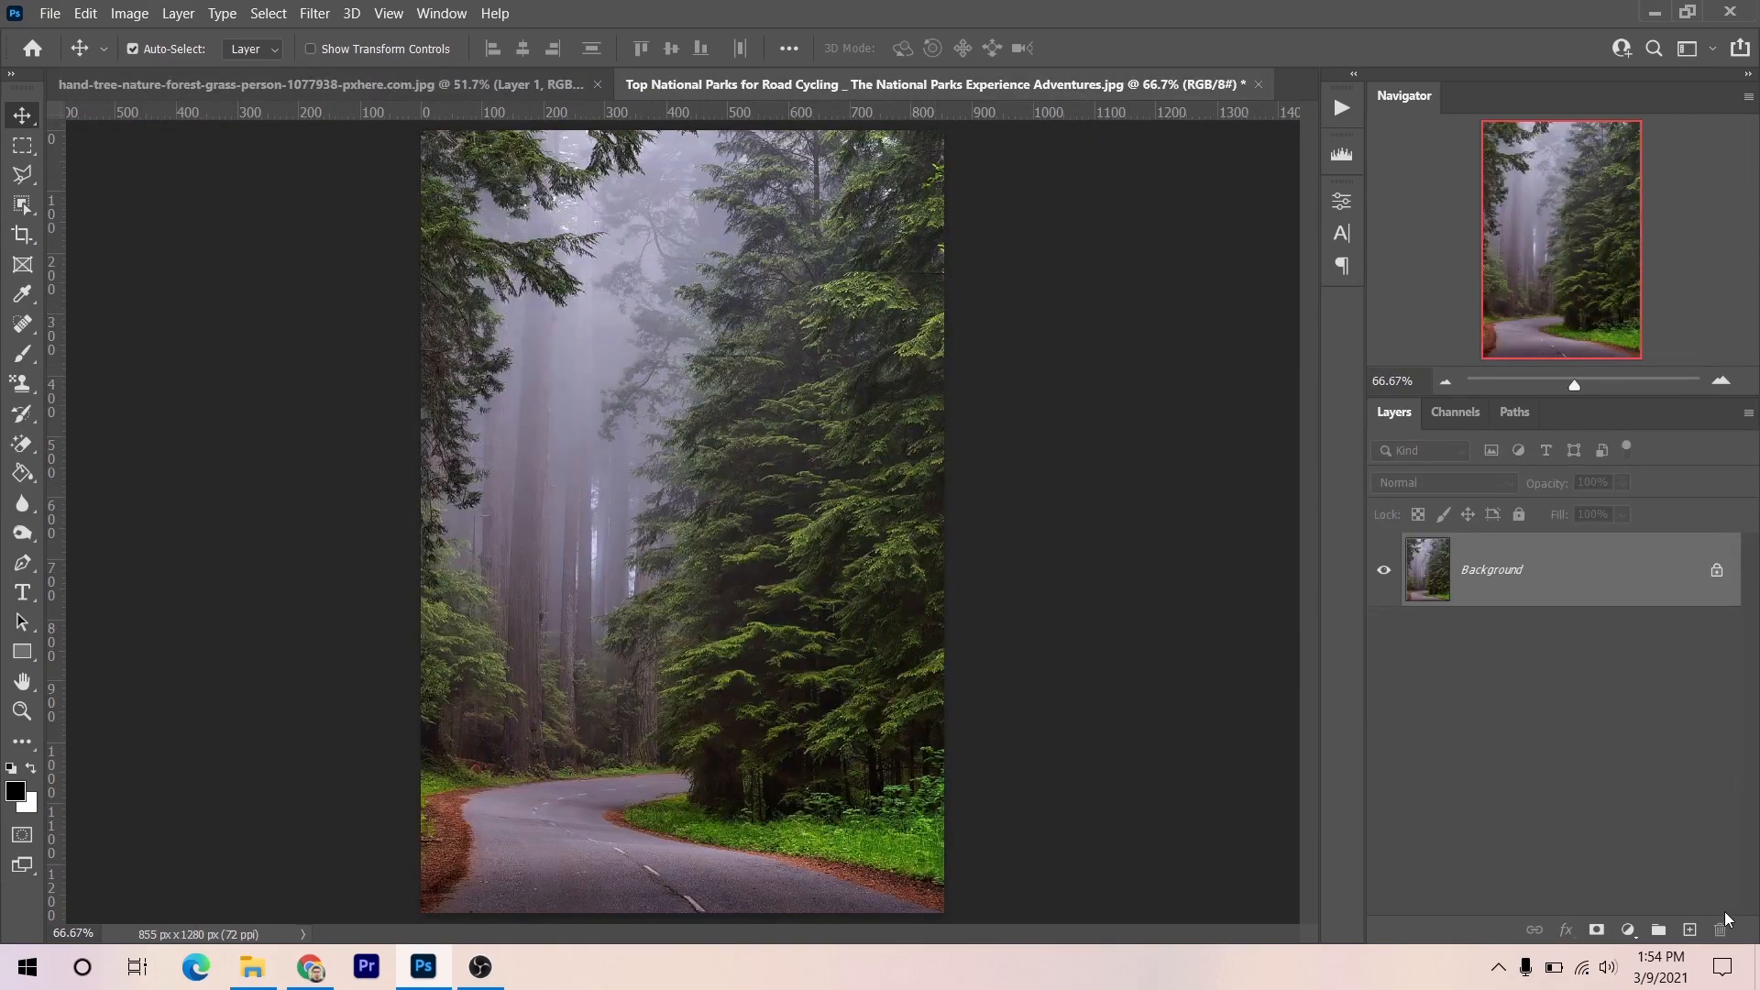
pyautogui.hotkey('ctrl', 'j')
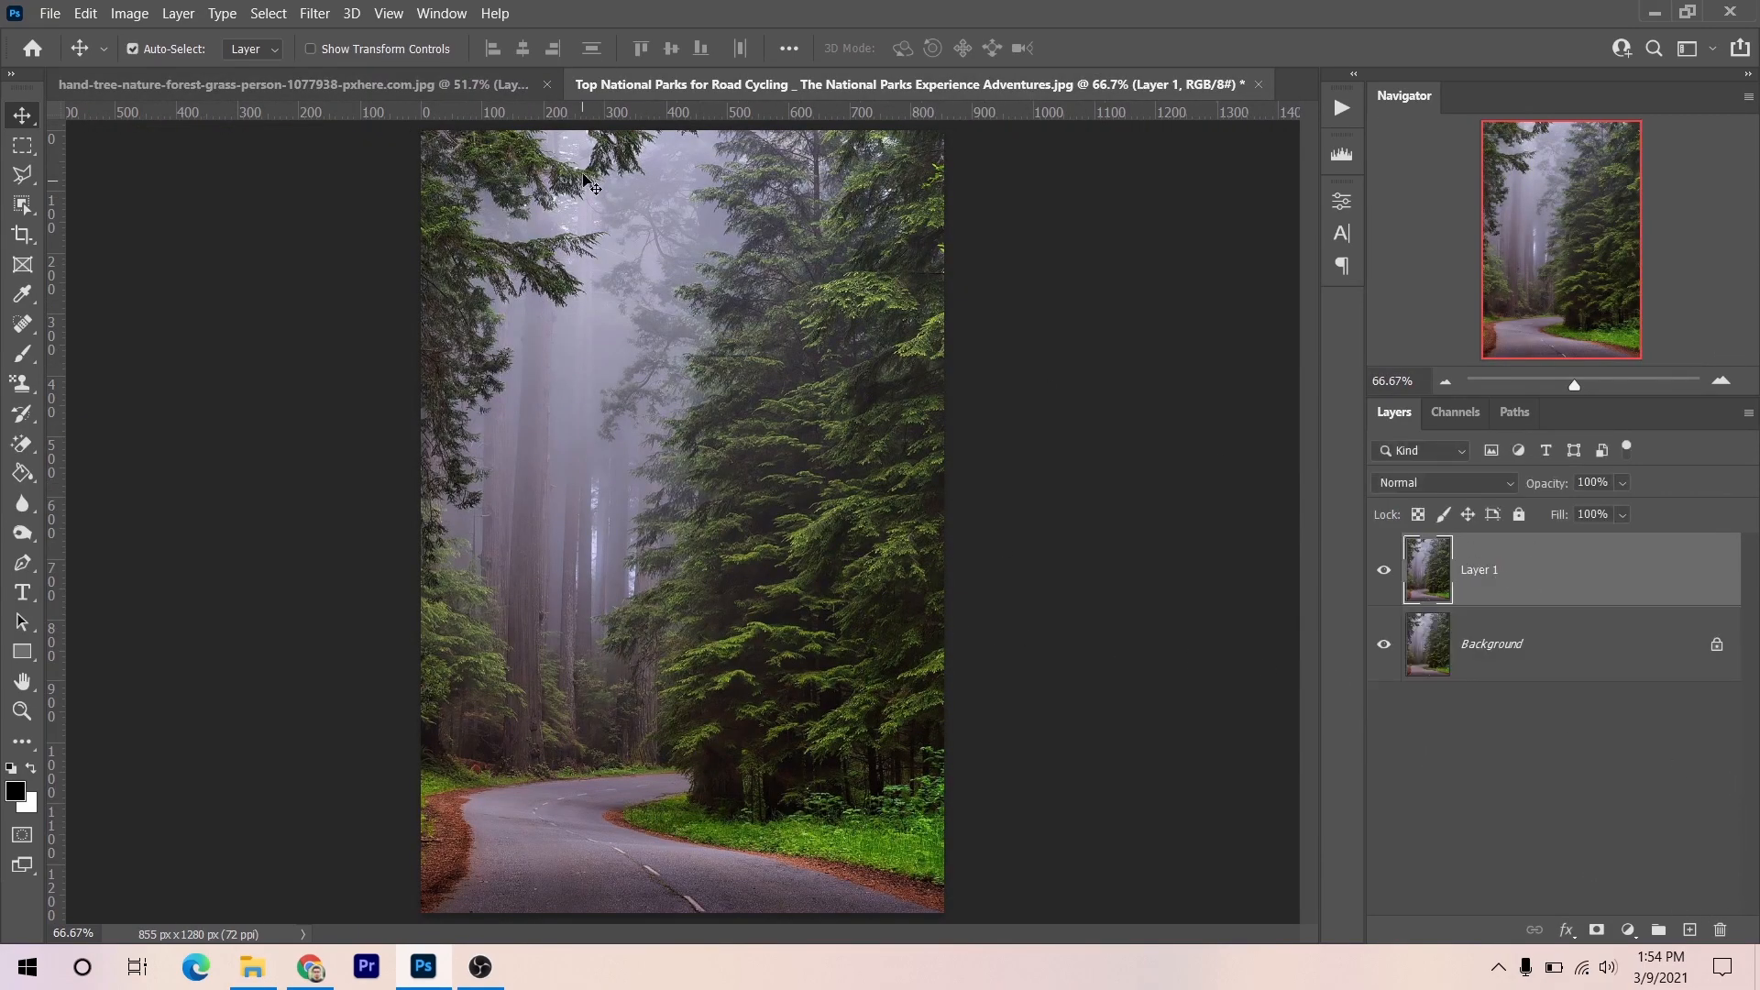
pyautogui.click(312, 13)
pyautogui.click(323, 37)
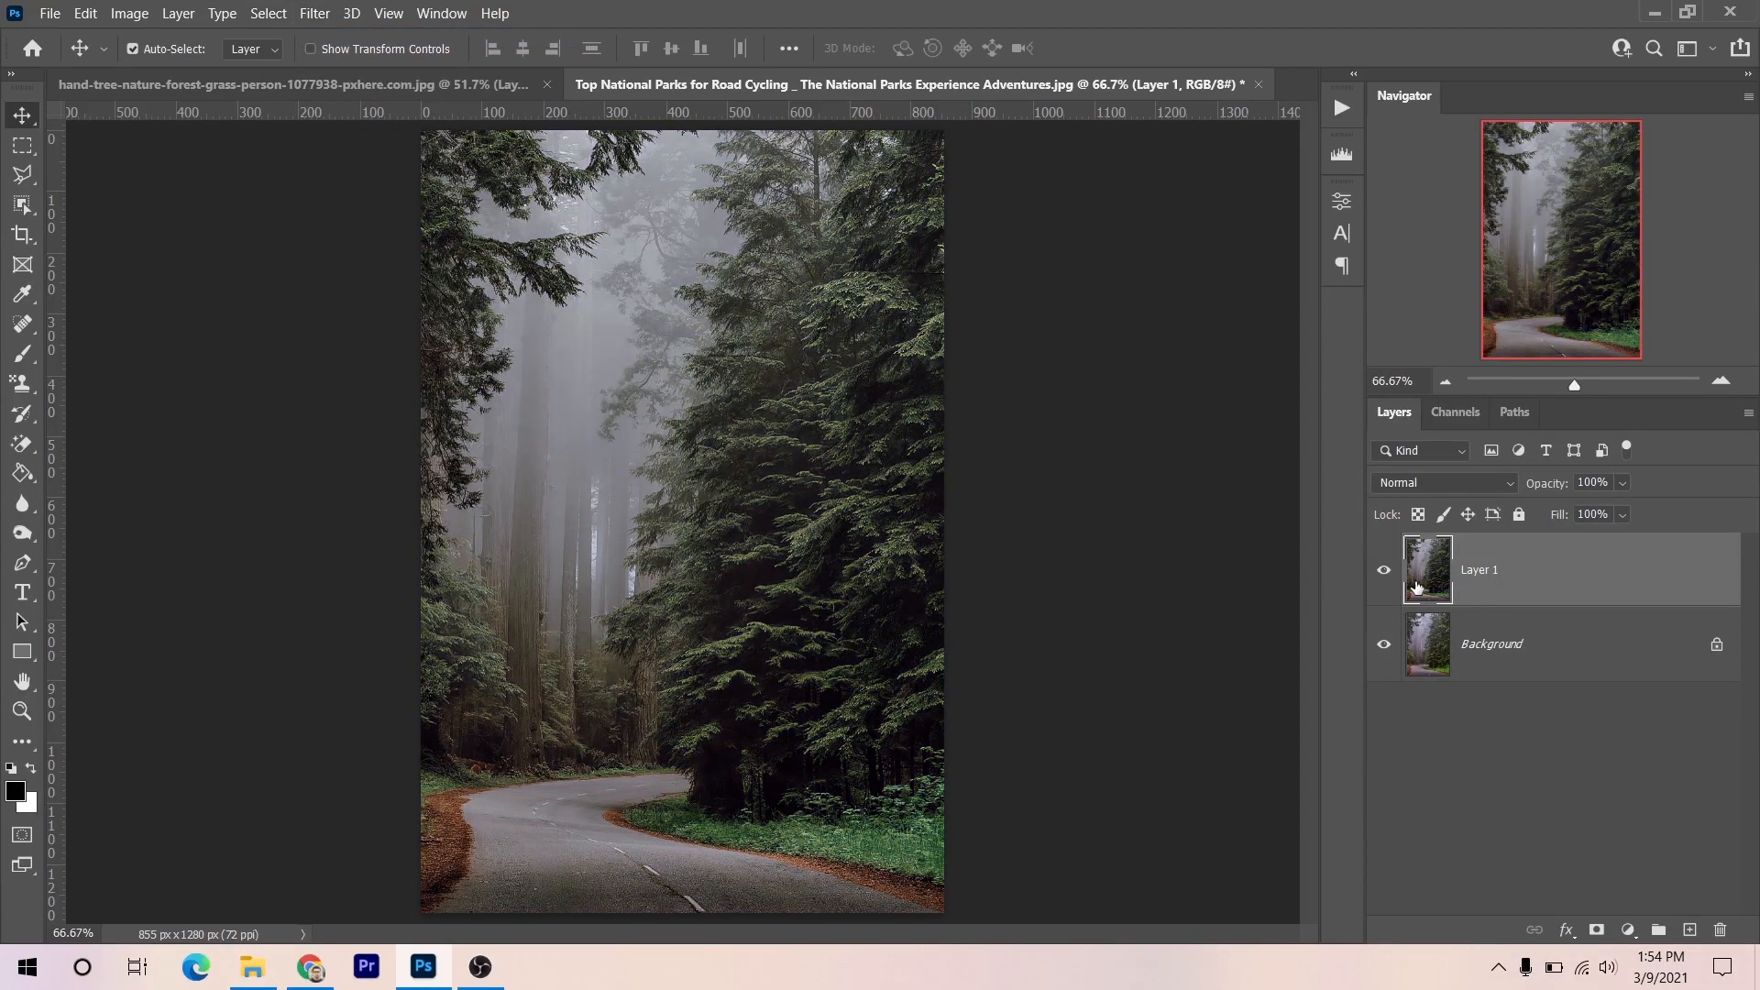
# - Compare the graded road photo with its original by hiding and showing Layer 1, and return to the portrait document
pyautogui.click(1383, 578)
pyautogui.click(1383, 572)
pyautogui.click(398, 92)
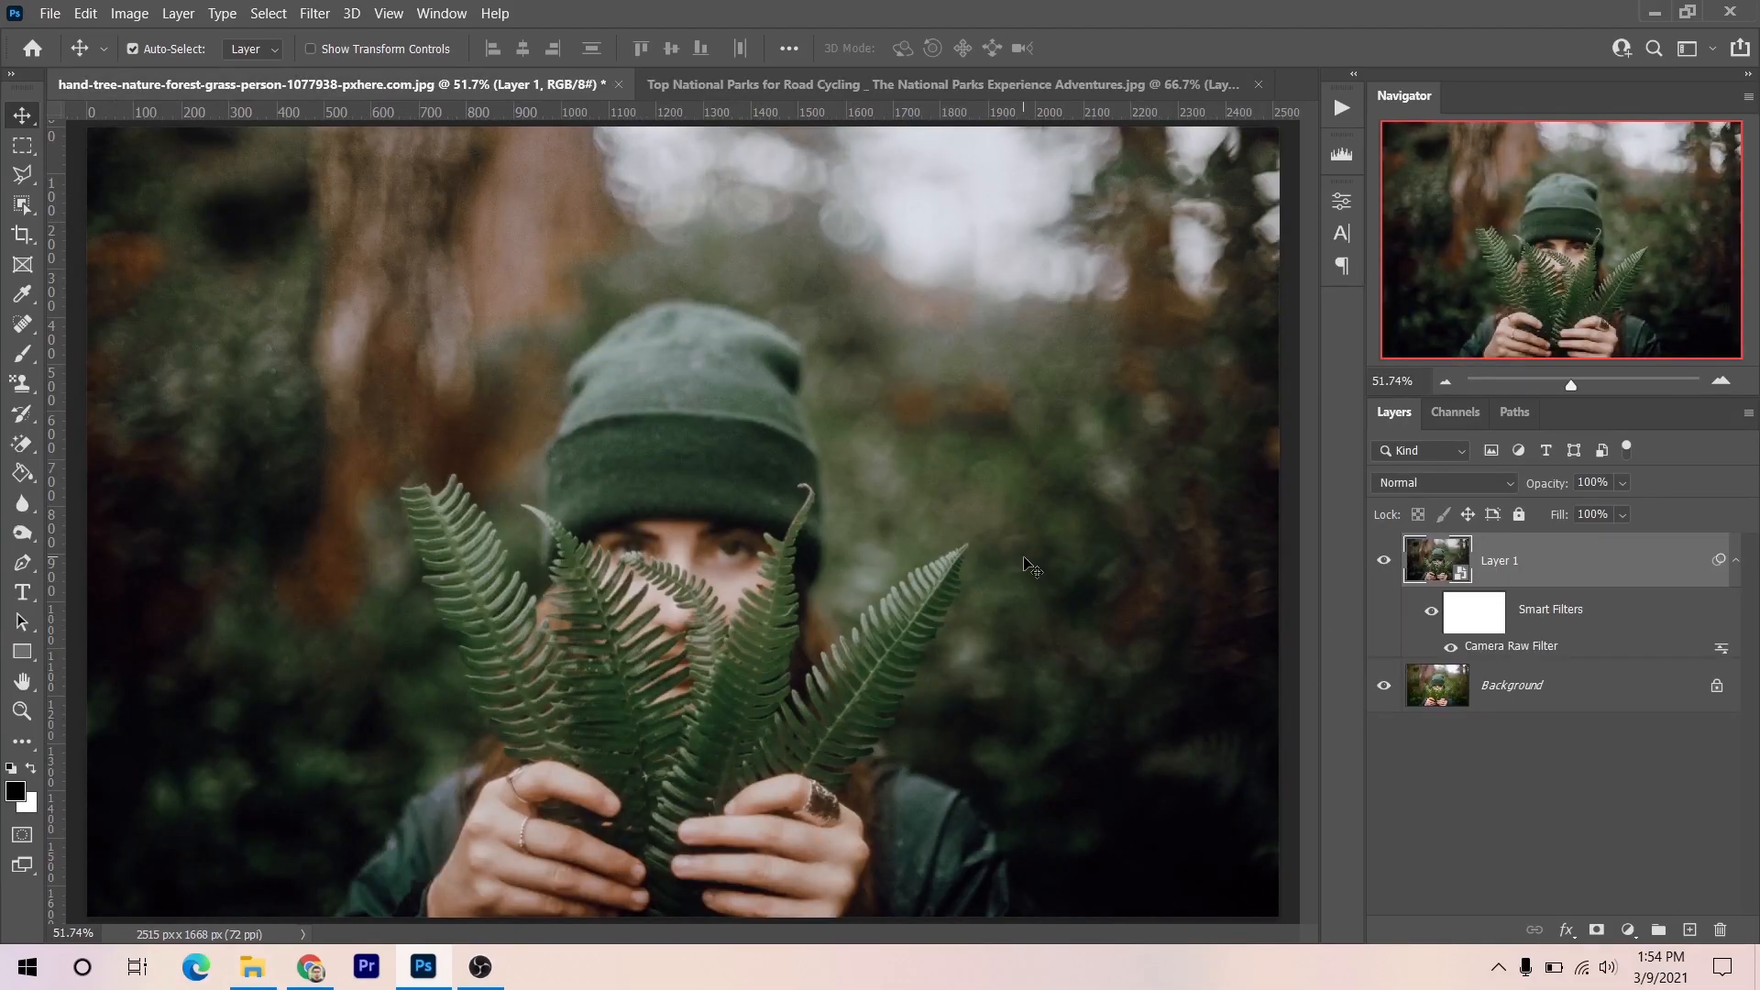